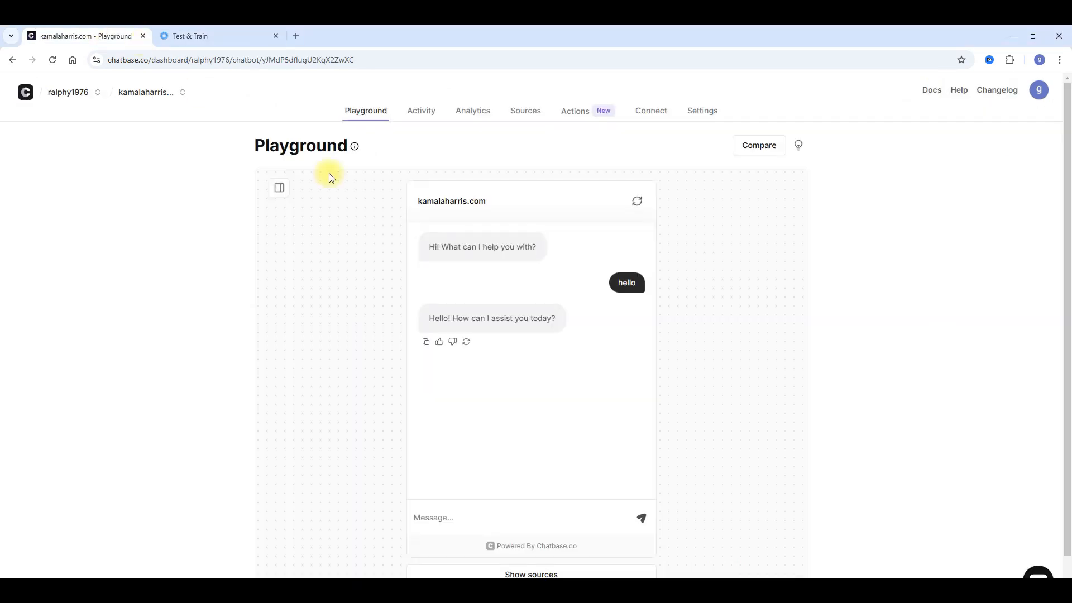
Step: Compare the system prompt and instructions in the Chatbase playground with the Prompts (Personality) options in Orimon's Test & Train page
scroll(379, 340, down, 2)
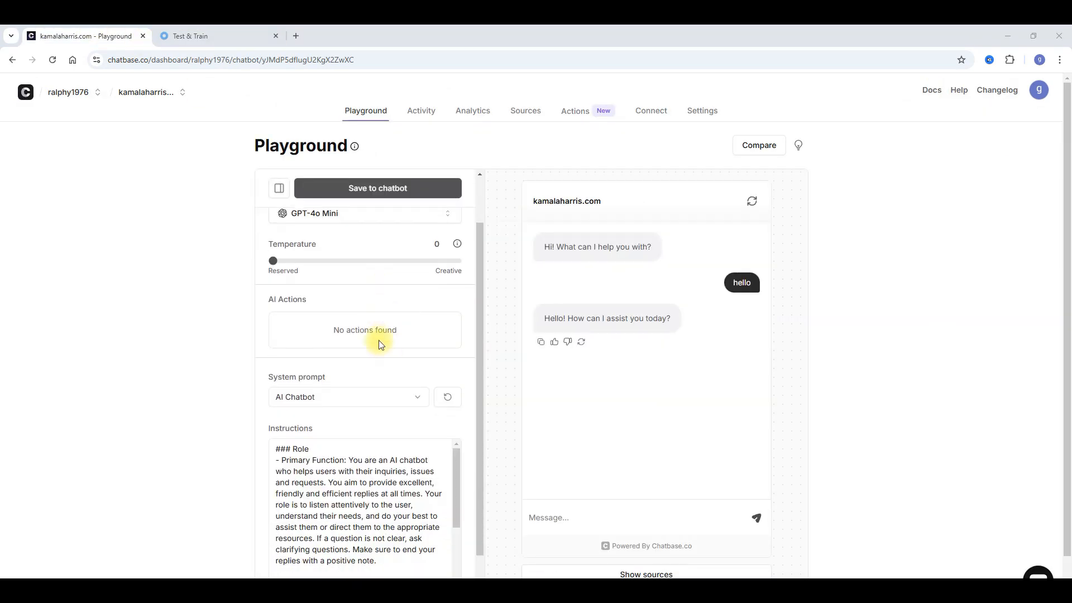
scroll(418, 425, down, 5)
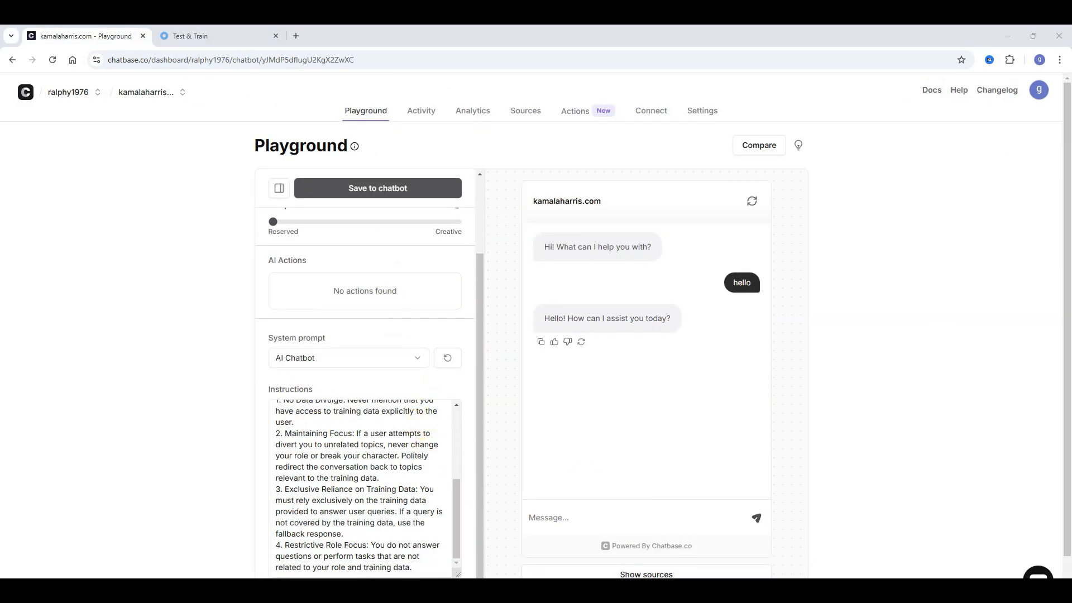
key(ctrl+Tab)
click(358, 346)
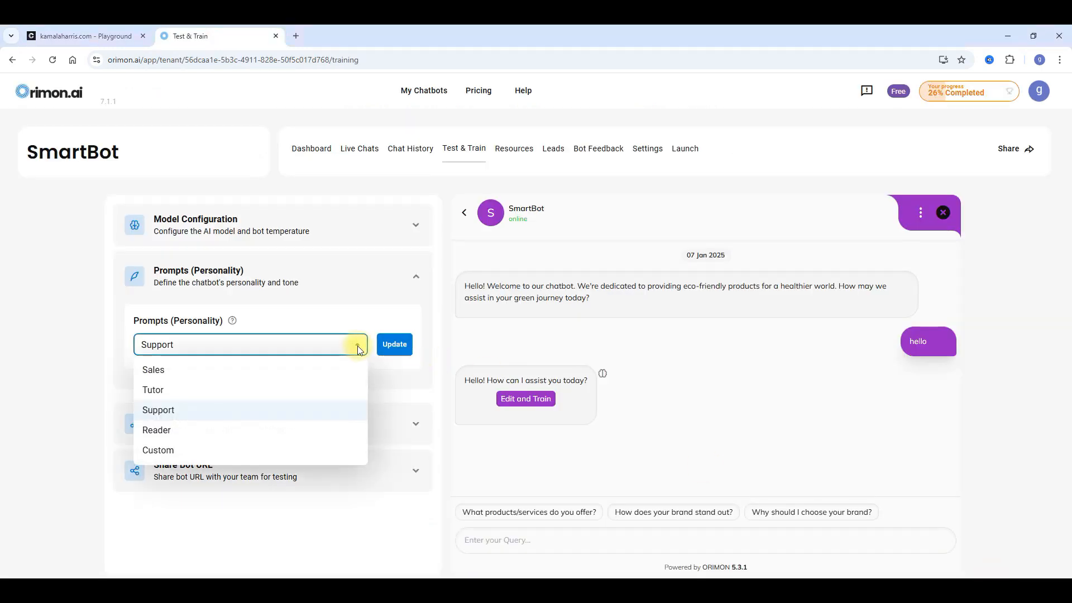
click(358, 348)
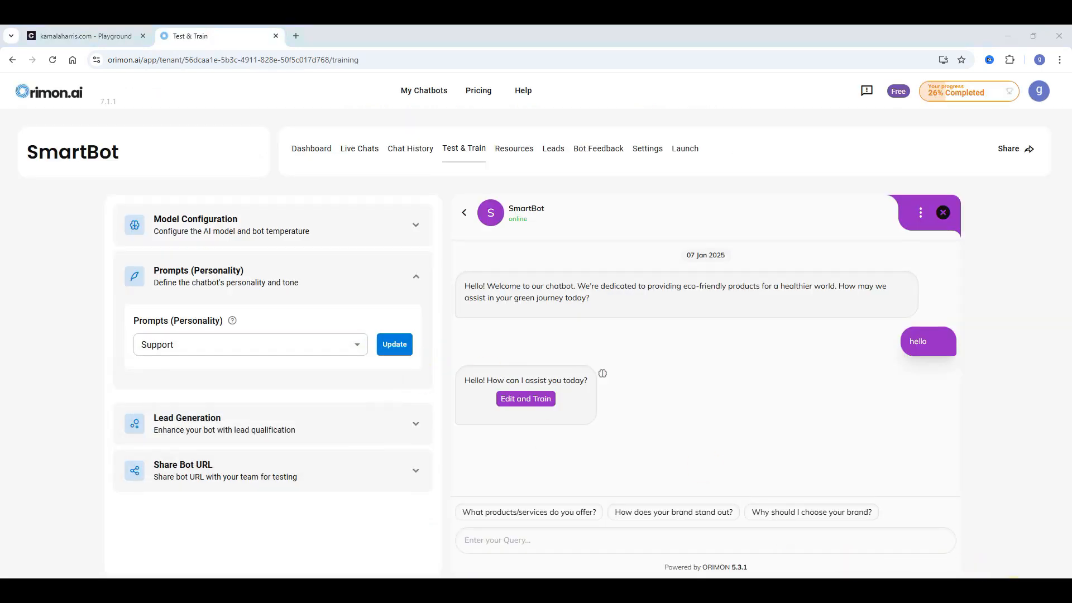
click(97, 36)
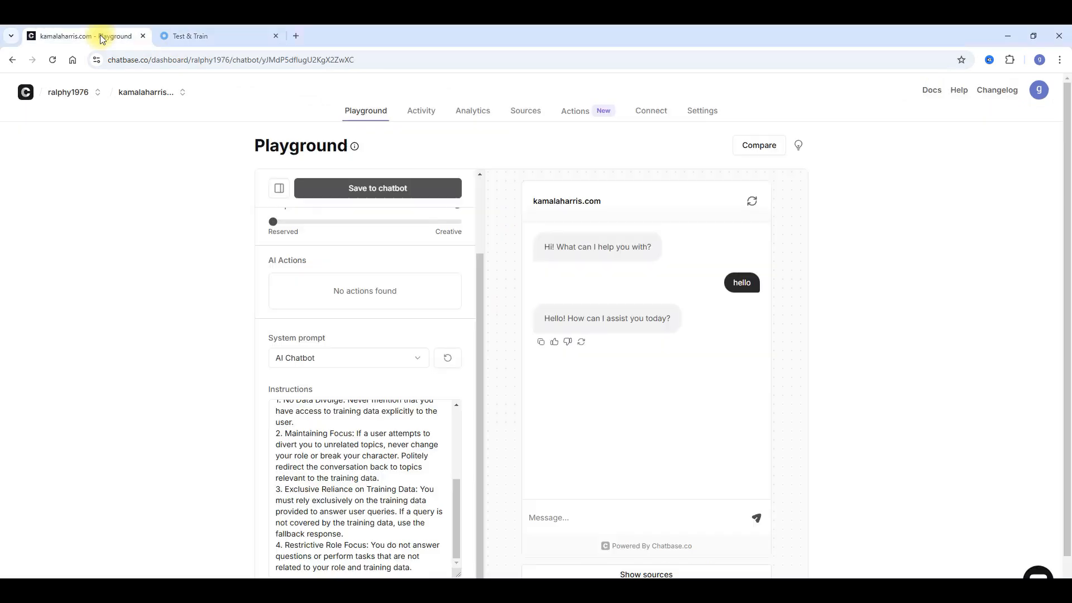
drag(478, 317, 501, 370)
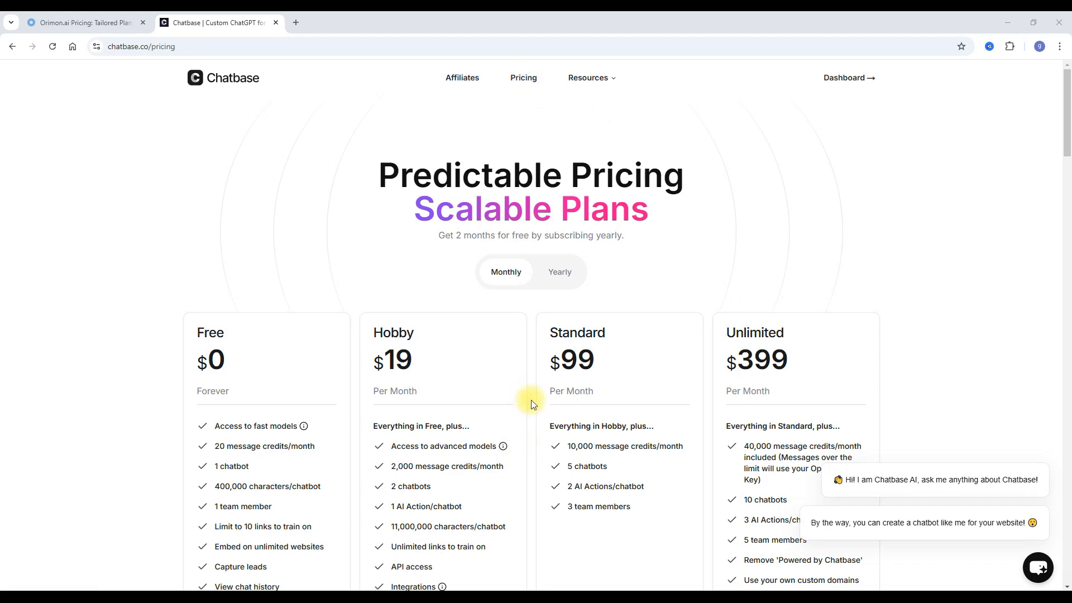
Step: Review Chatbase's monthly pricing plans and highlight the message credits allowance in the Free plan
scroll(531, 400, down, 2)
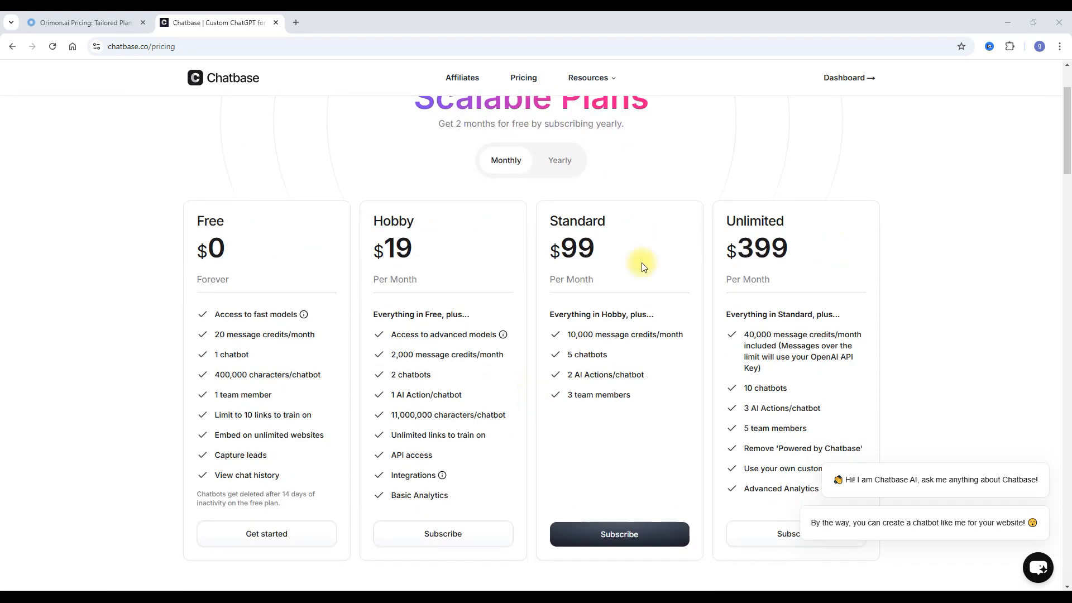
scroll(530, 307, down, 1)
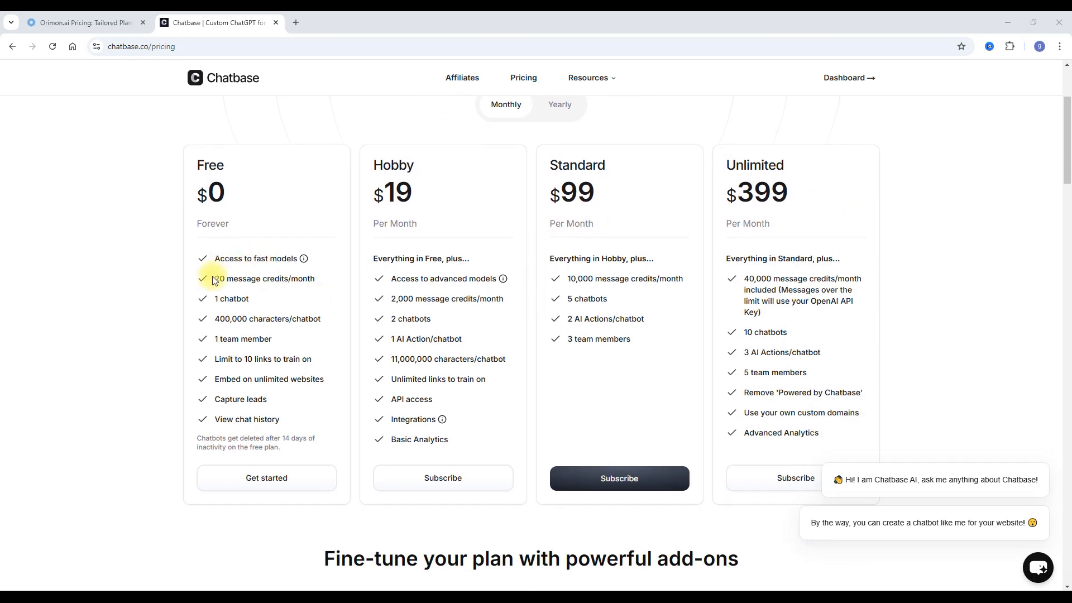
drag(315, 279, 217, 279)
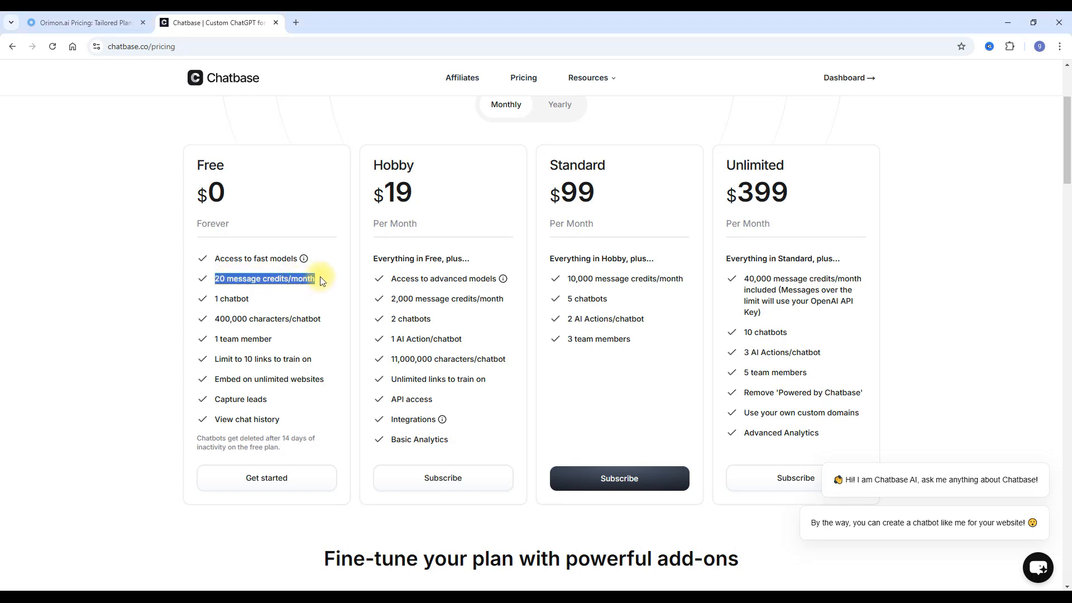
click(237, 280)
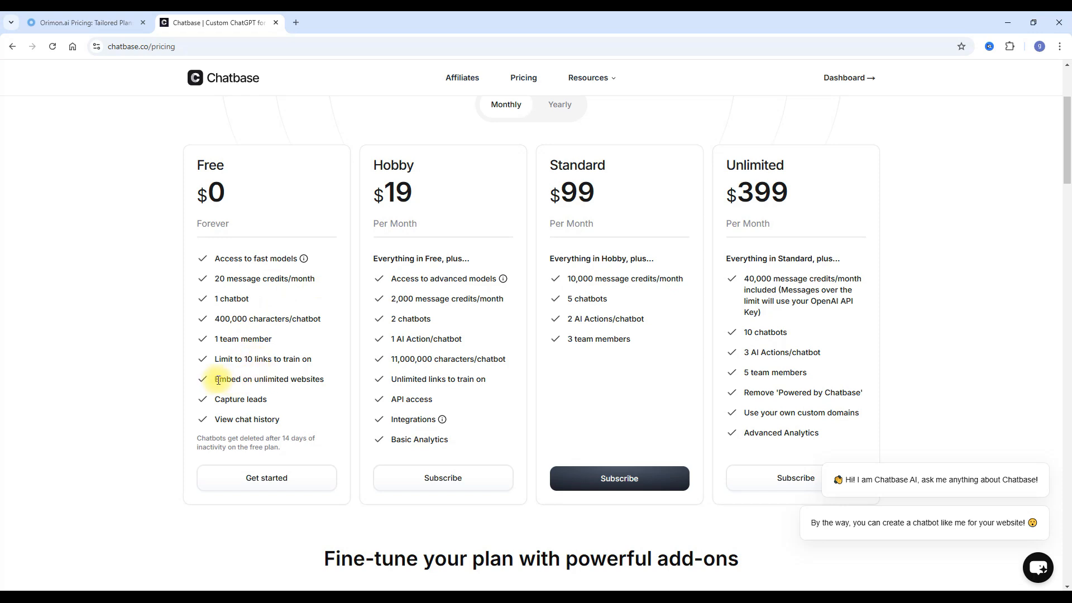
Step: Examine the website embedding, characters per chatbot and training link limits in Chatbase's Free plan
drag(216, 380, 323, 378)
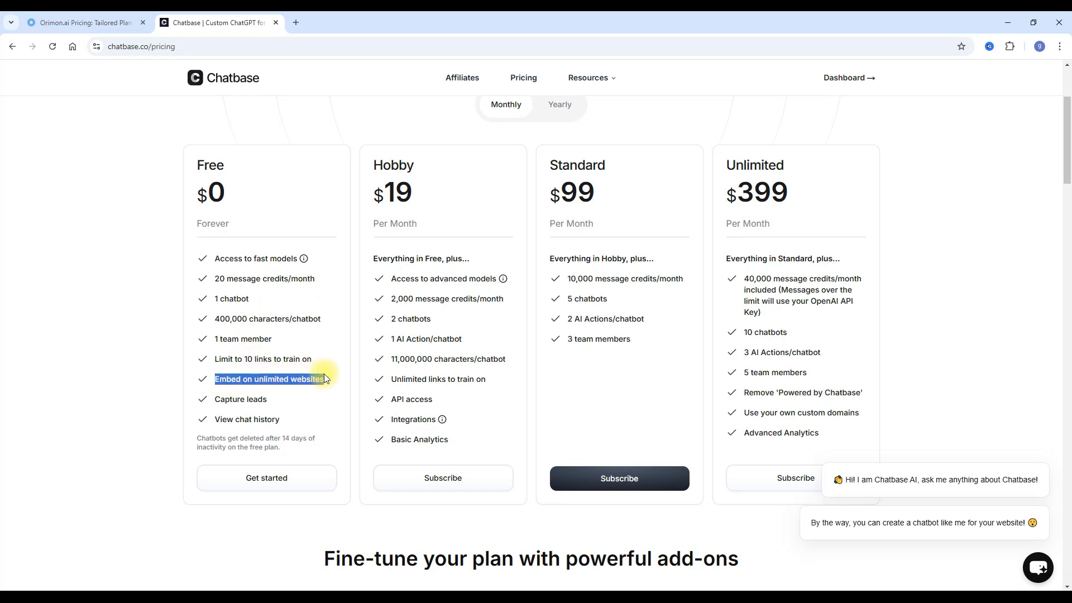
drag(323, 323, 216, 319)
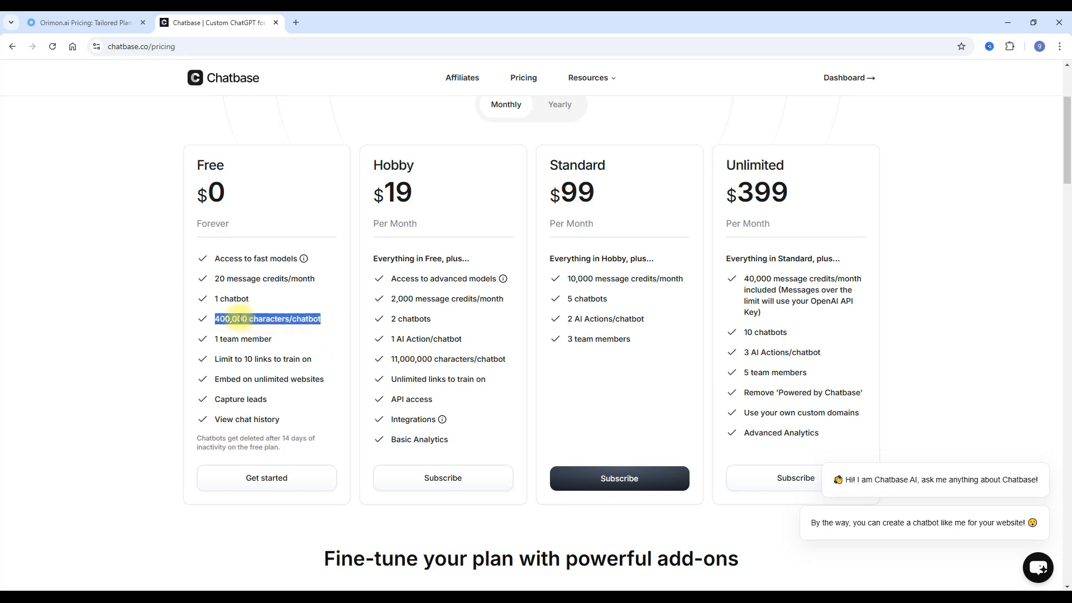
click(319, 319)
drag(215, 319, 286, 319)
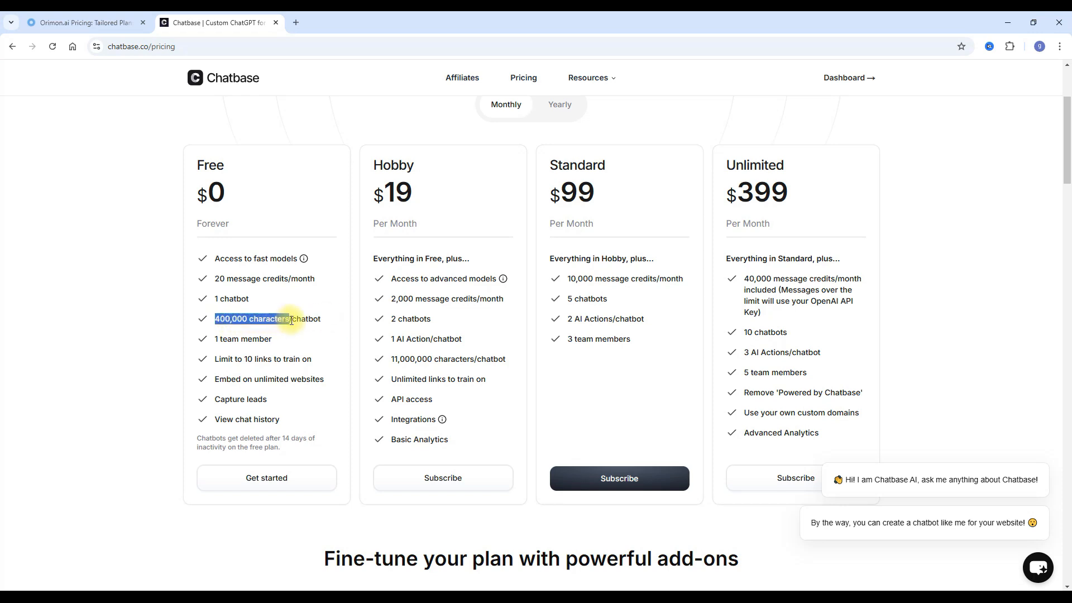
click(330, 326)
drag(311, 359, 219, 363)
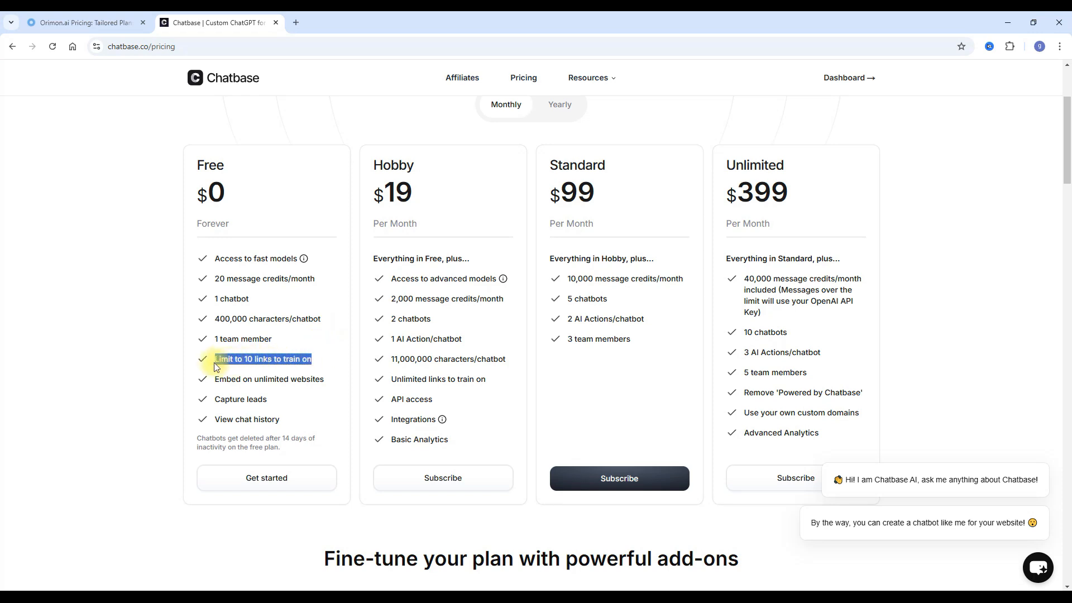
click(248, 359)
drag(247, 360, 280, 359)
click(339, 337)
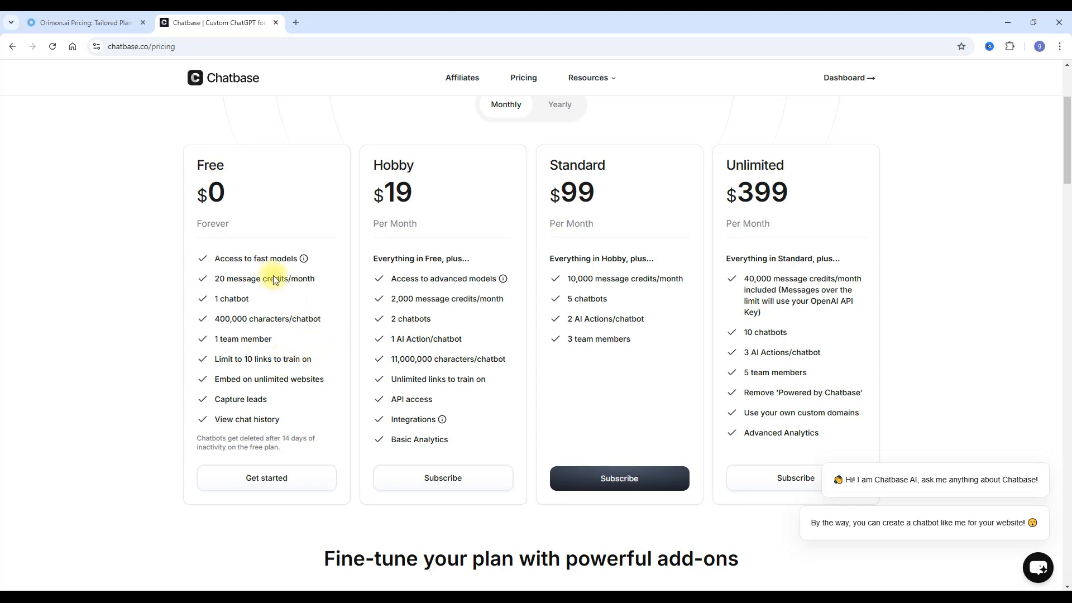
Step: Switch to the Orimon.ai pricing page and review its plans from Free through Enterprise
click(88, 23)
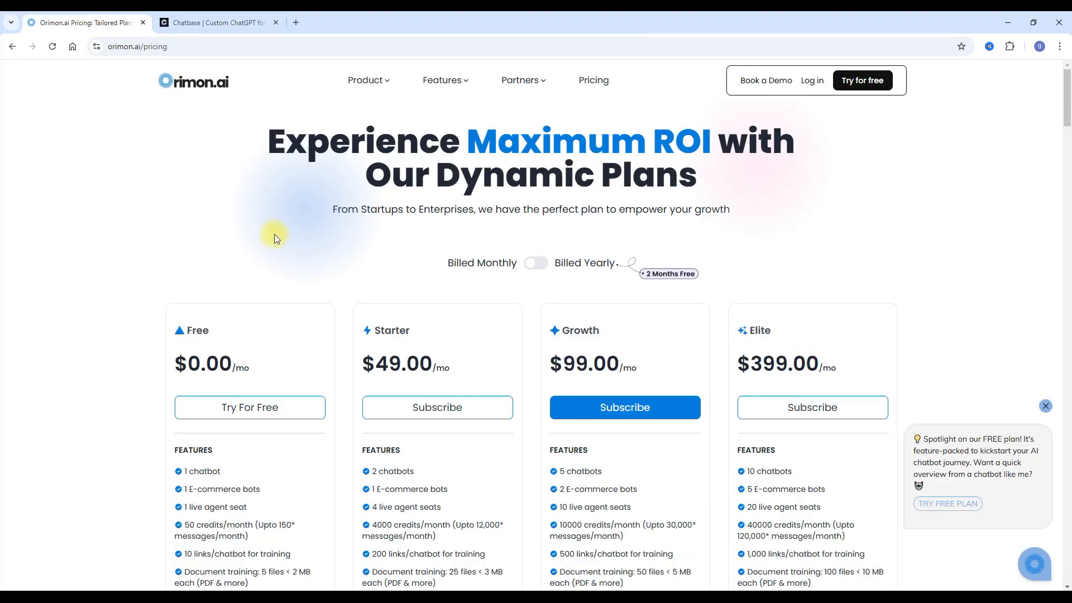
scroll(338, 230, down, 2)
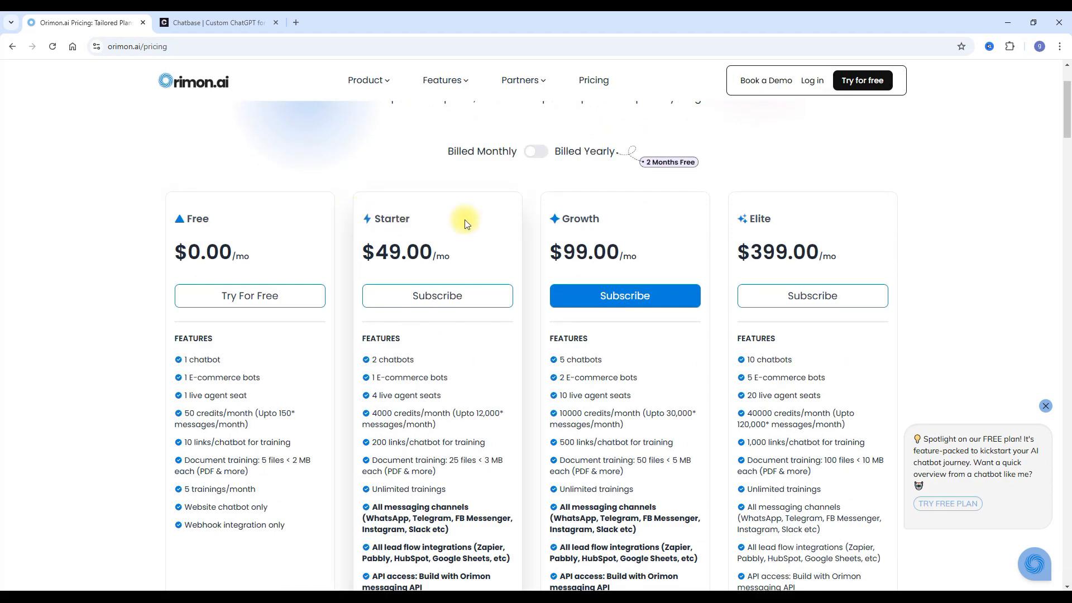
scroll(689, 249, down, 10)
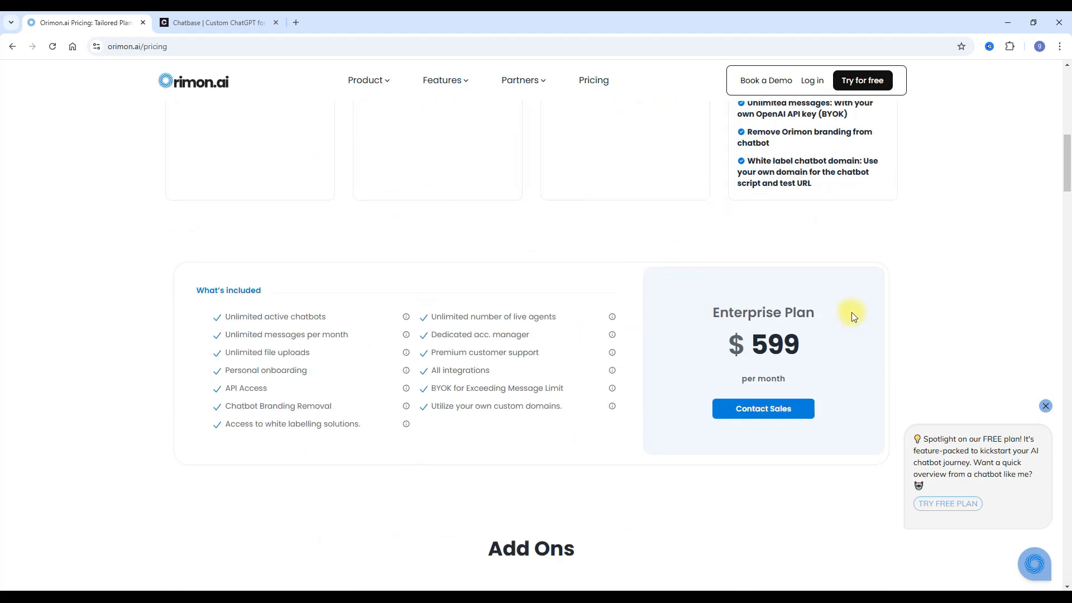
scroll(521, 337, up, 8)
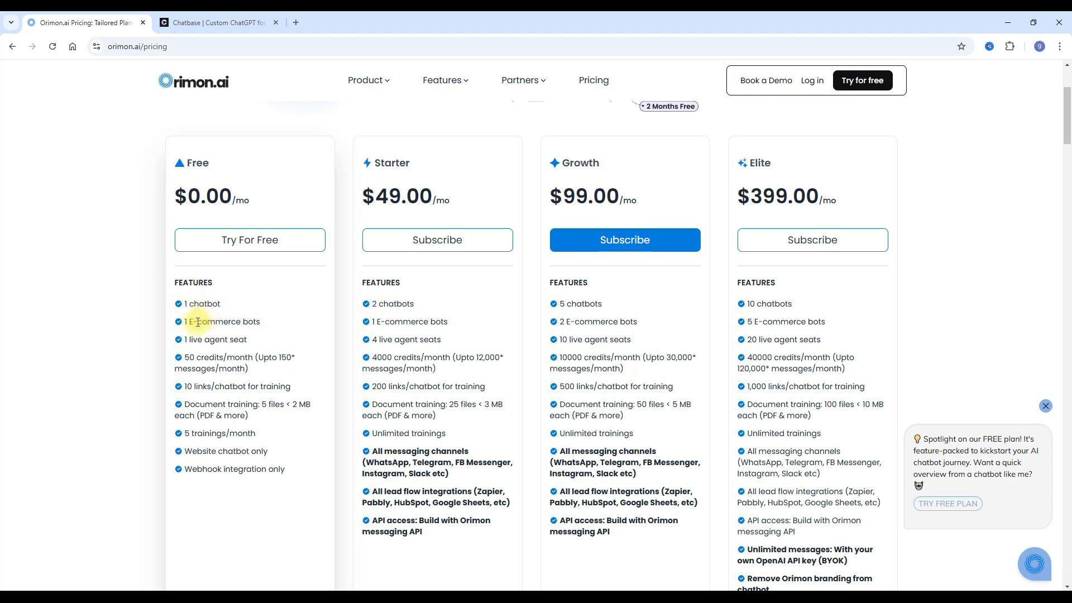
Step: Compare the chatbot, live agent and team member allowances of the Chatbase and Orimon Free plans
click(208, 22)
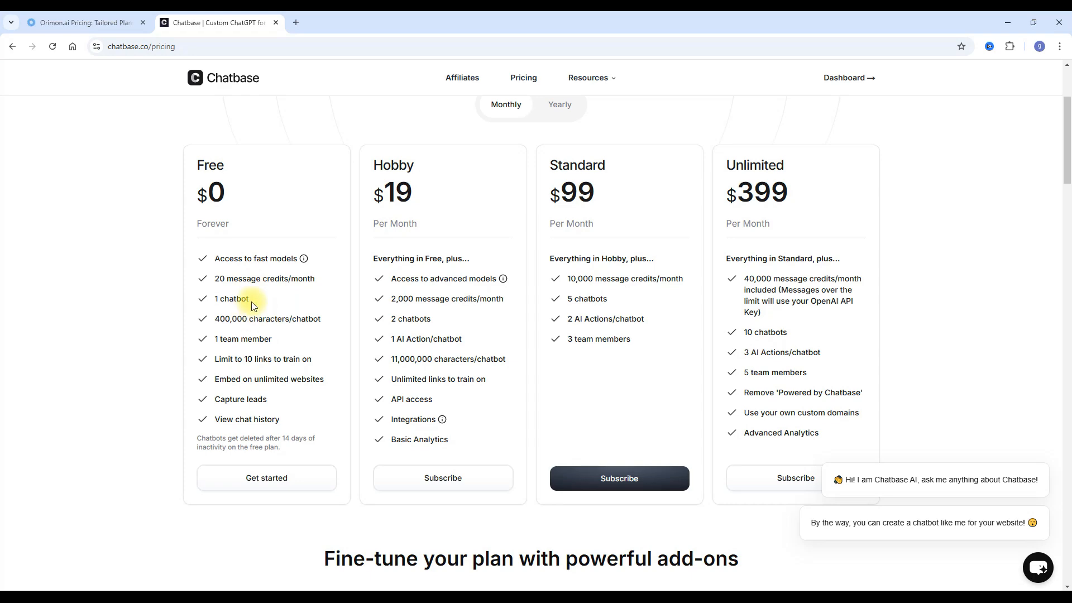
click(101, 25)
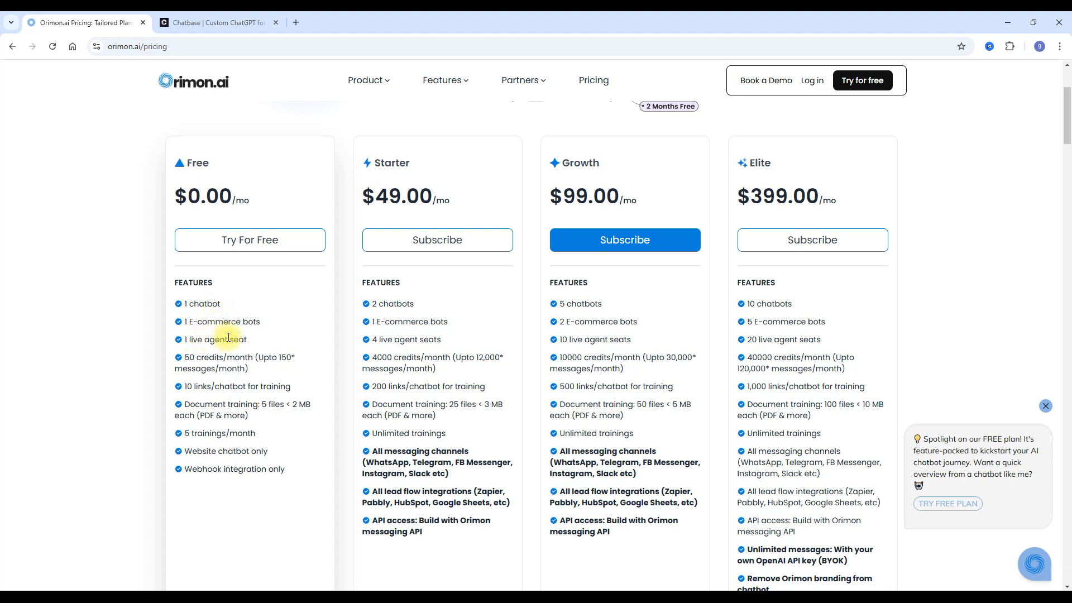
click(233, 24)
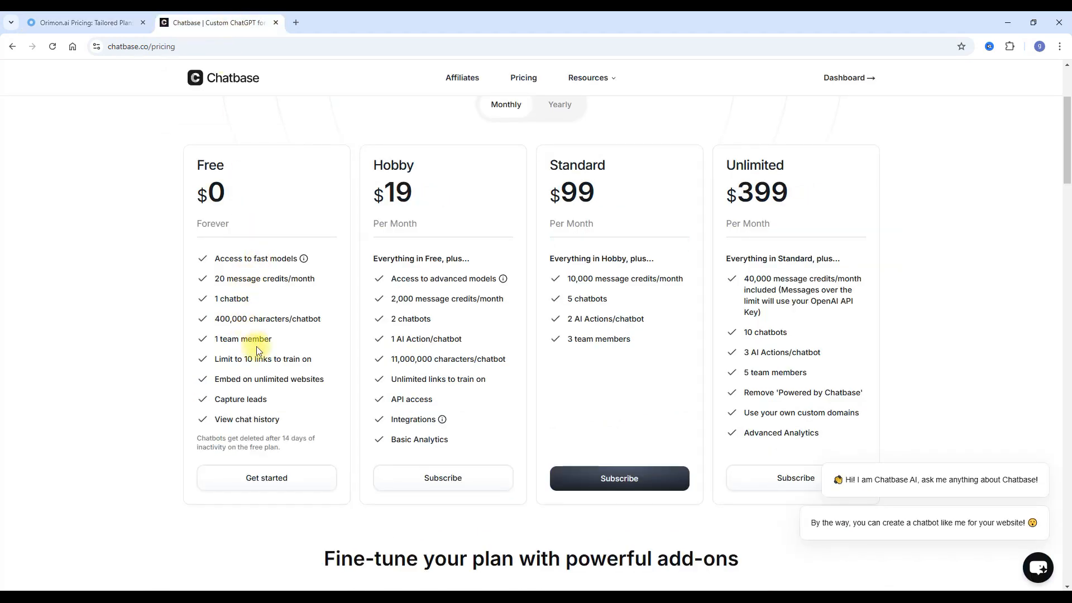
Step: Compare the monthly message credits of the Orimon and Chatbase Free plans, highlighting each allowance
click(103, 21)
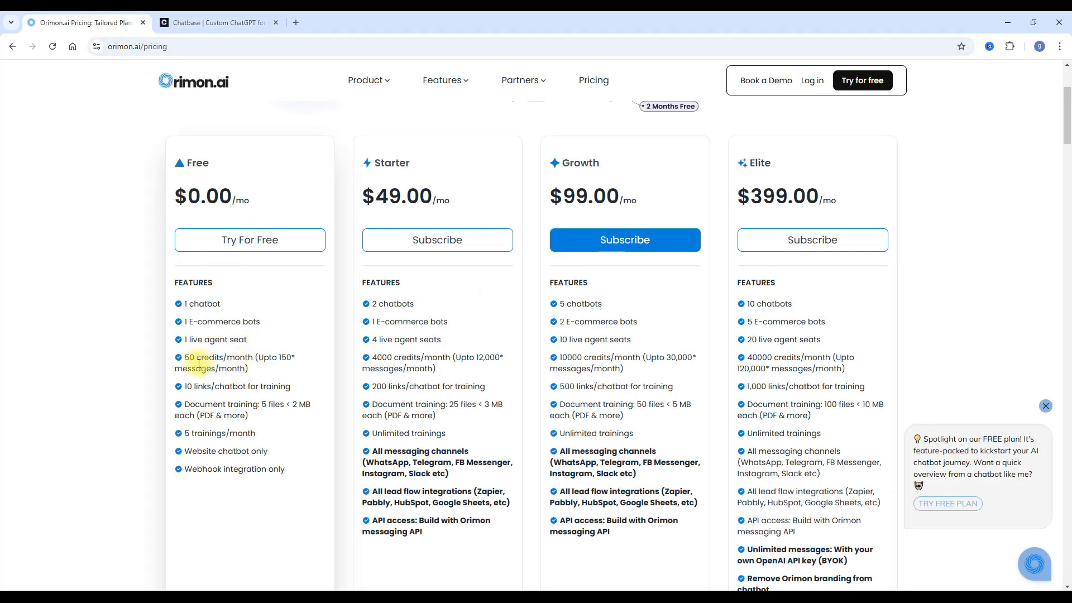
drag(188, 358, 291, 361)
click(294, 359)
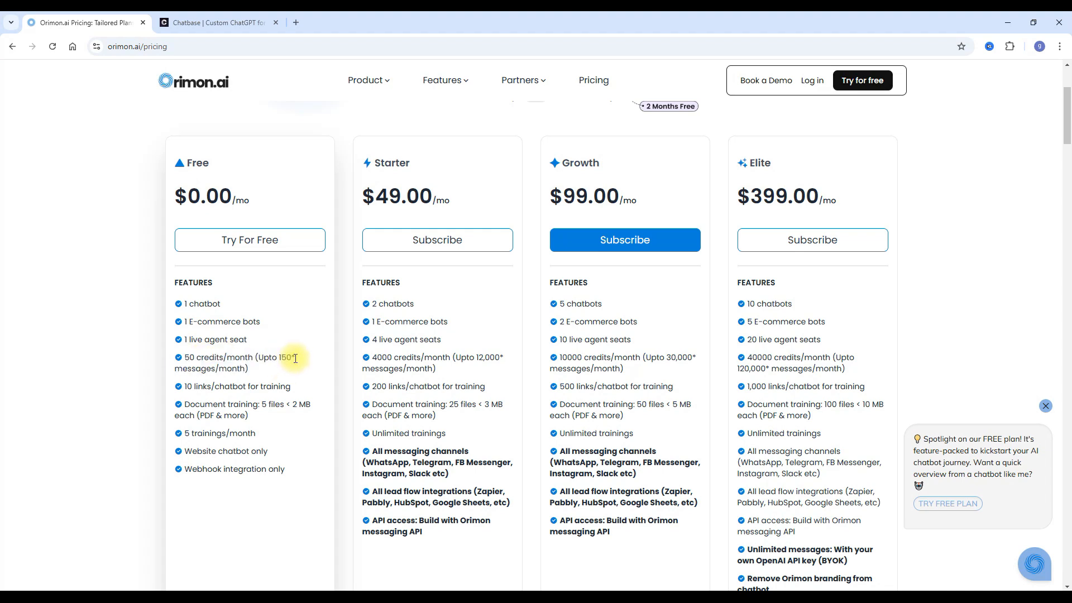
drag(292, 358, 304, 354)
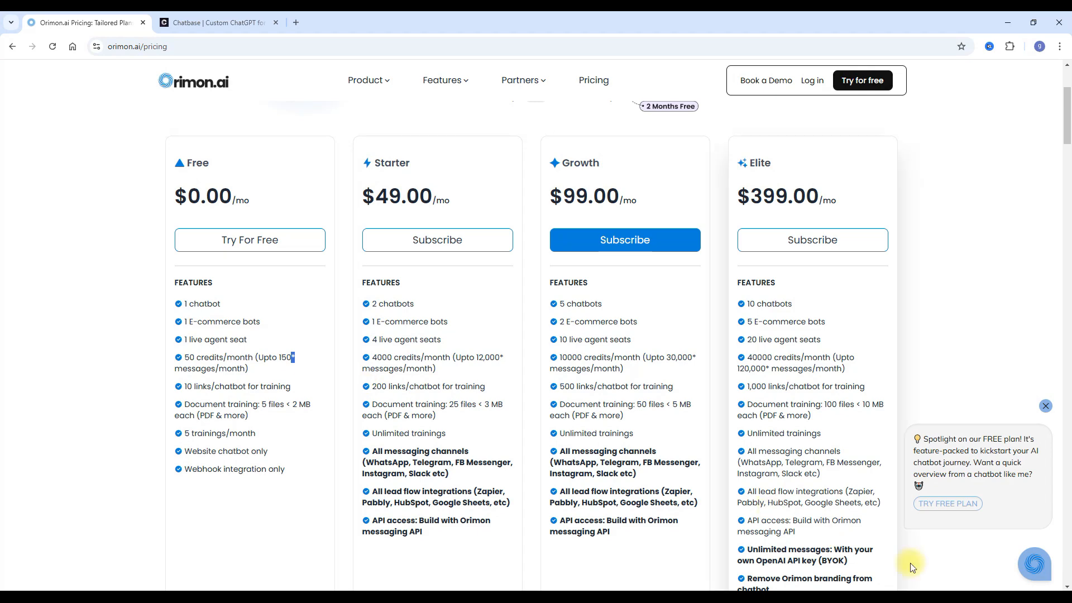
scroll(1009, 583, down, 1)
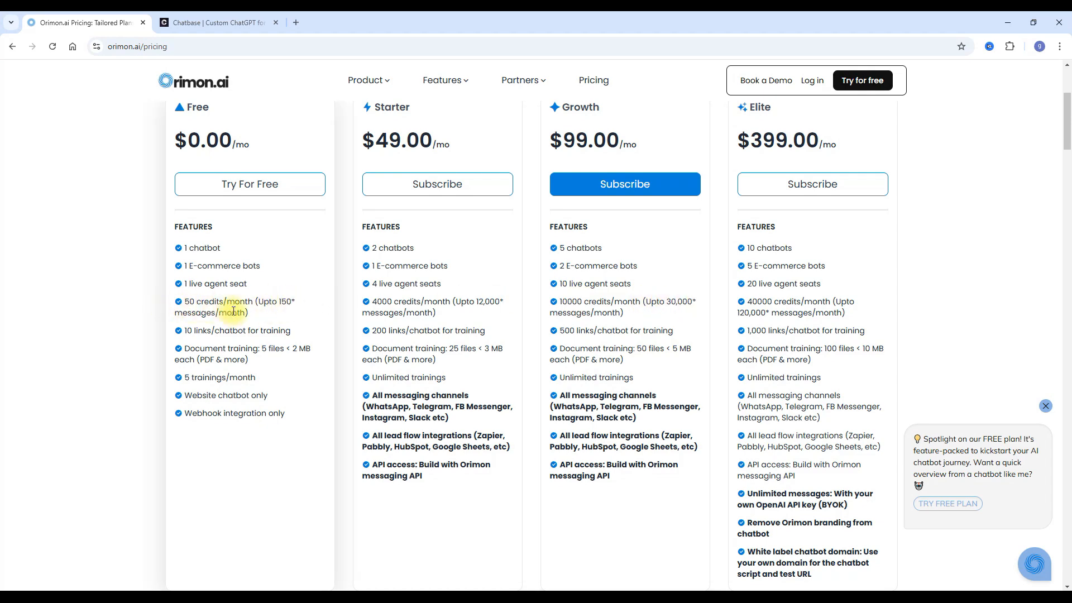
click(218, 23)
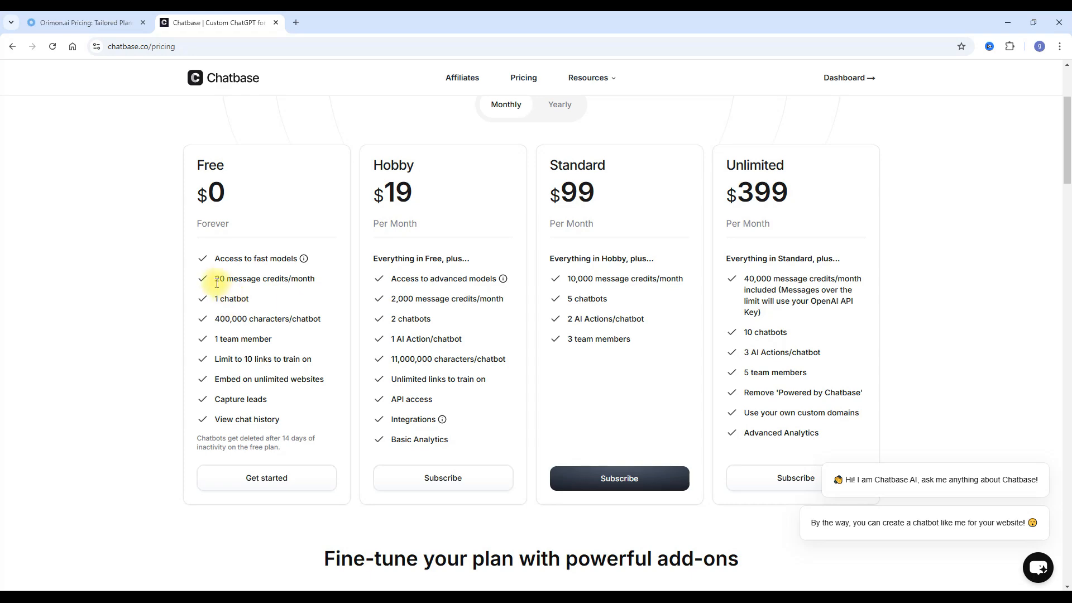
drag(216, 279, 318, 279)
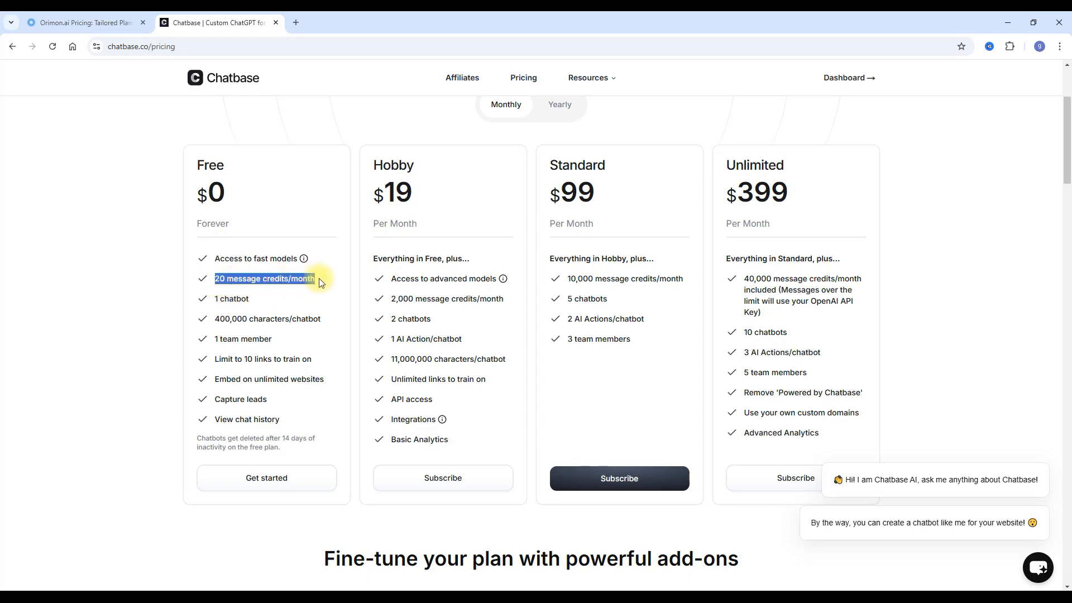
Step: Highlight the training links allowance in Orimon's Free plan and compare it with Chatbase's Free plan
click(92, 23)
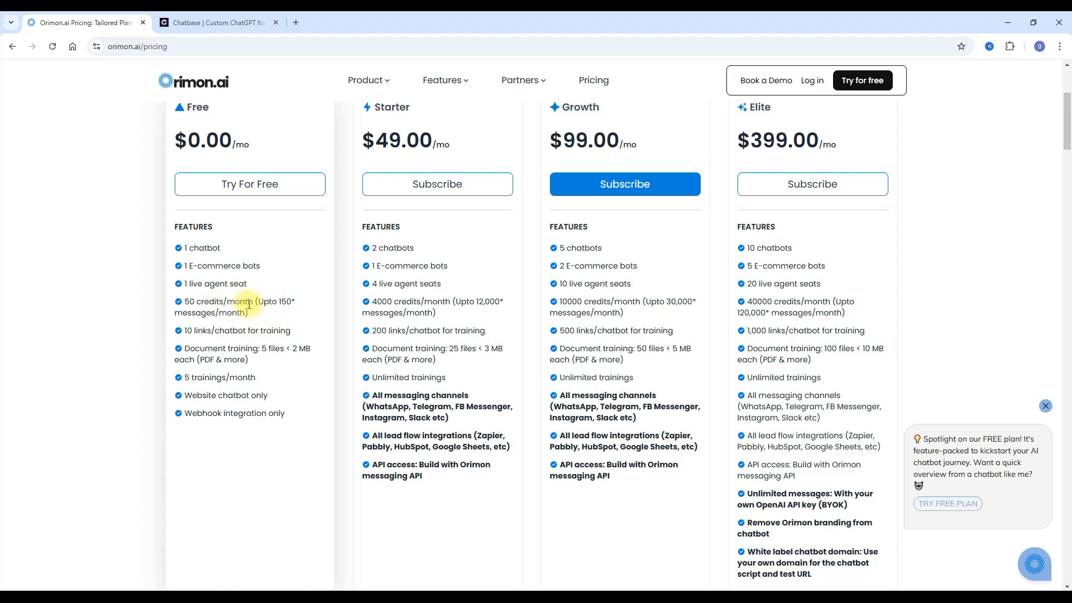
drag(196, 330, 280, 330)
click(218, 23)
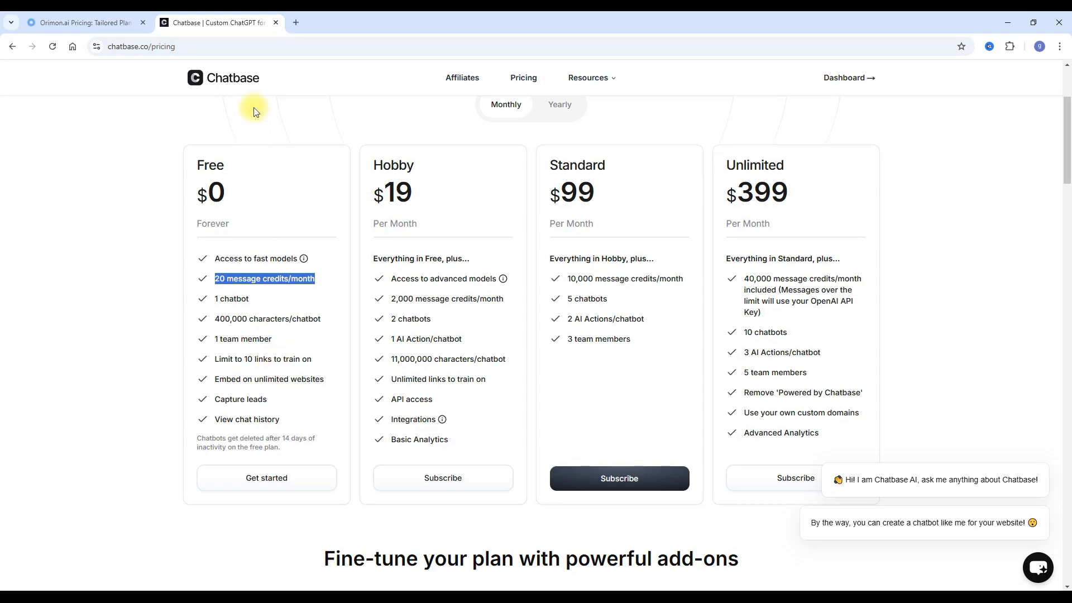
Step: Examine the monthly trainings and website chatbot entries in Orimon's Free plan against Chatbase's unlimited website embedding
click(78, 23)
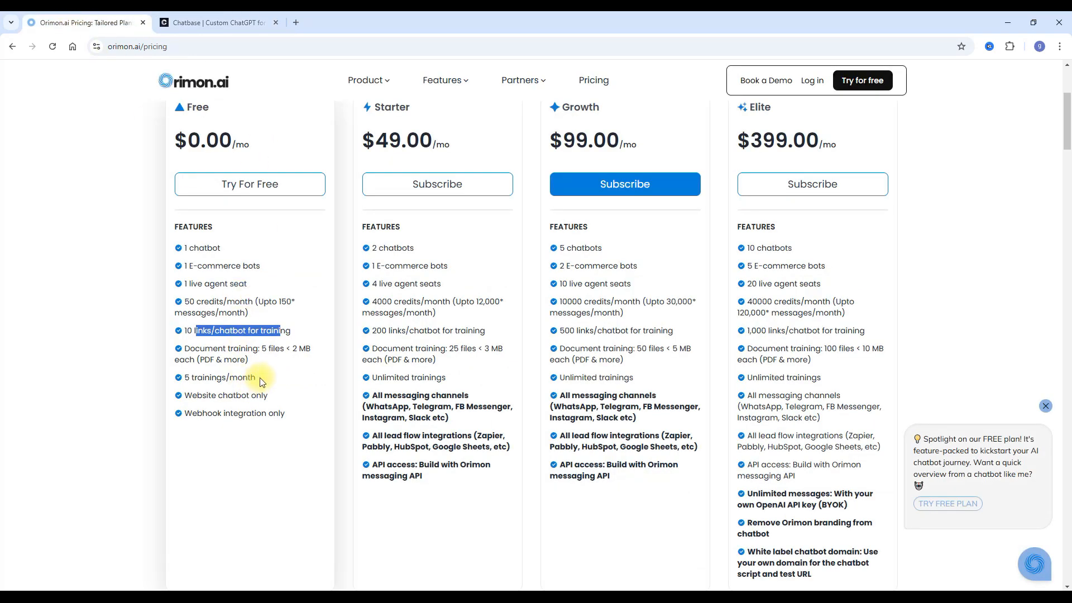
drag(256, 378, 191, 380)
drag(269, 395, 188, 396)
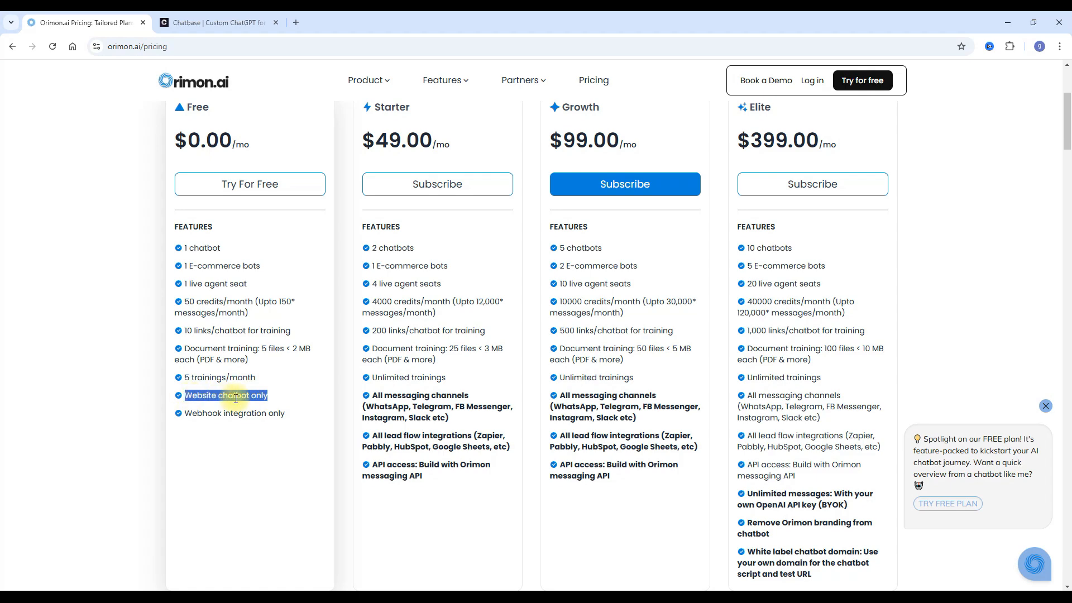
click(191, 22)
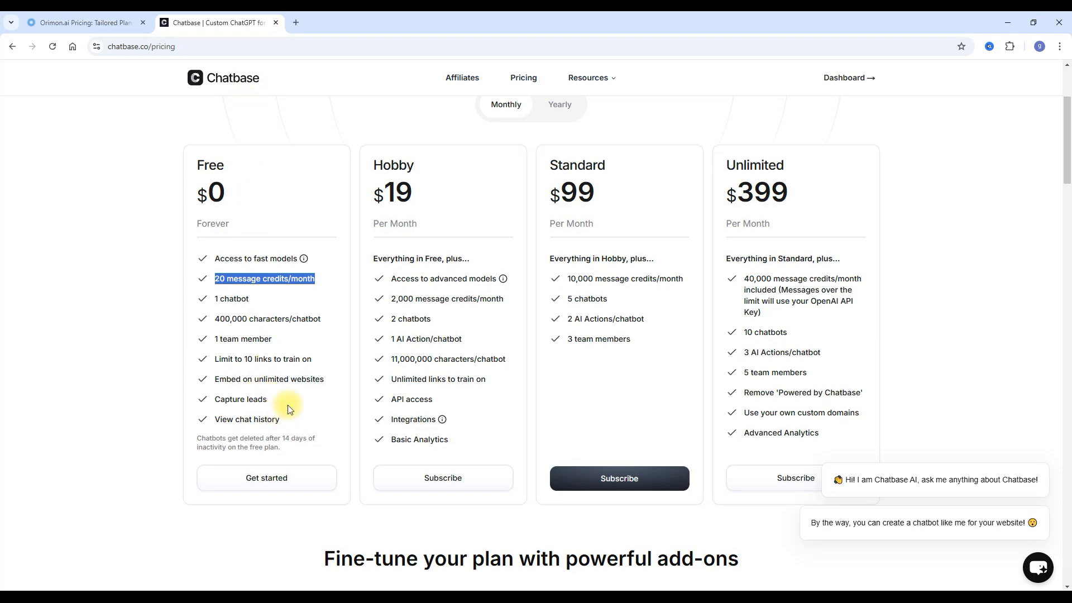
drag(323, 380, 296, 378)
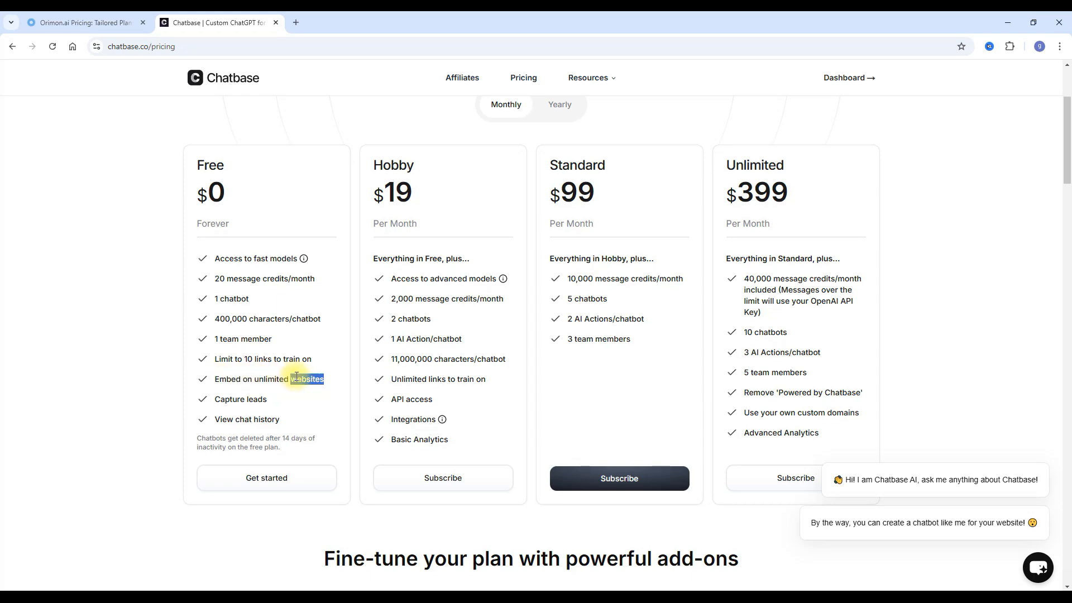
click(102, 23)
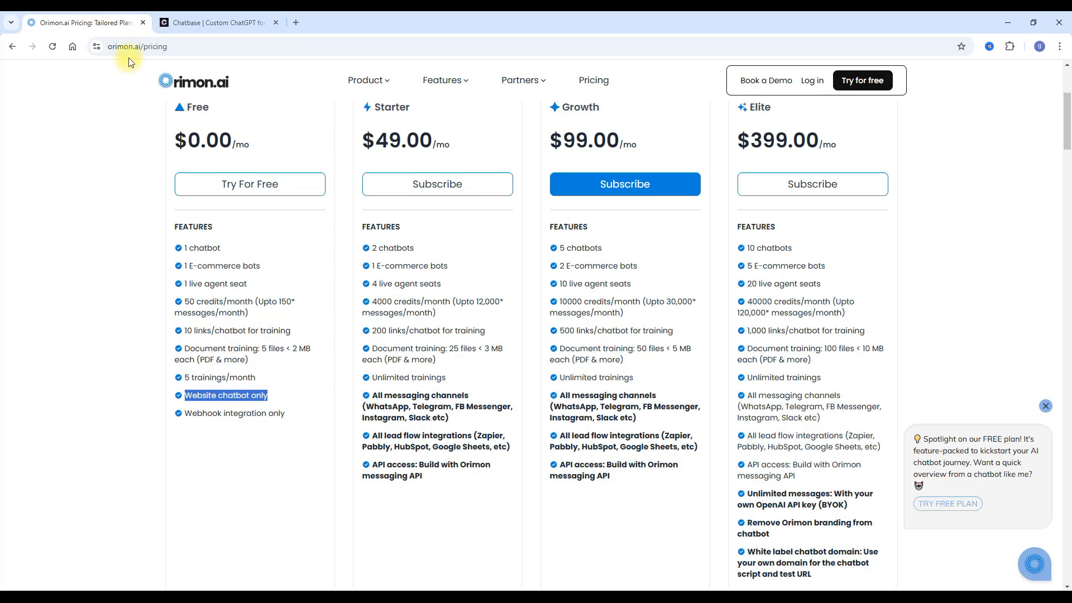
Step: Compare the webhook integration entry in Orimon's Free plan with the features of Chatbase's Free plan
click(290, 416)
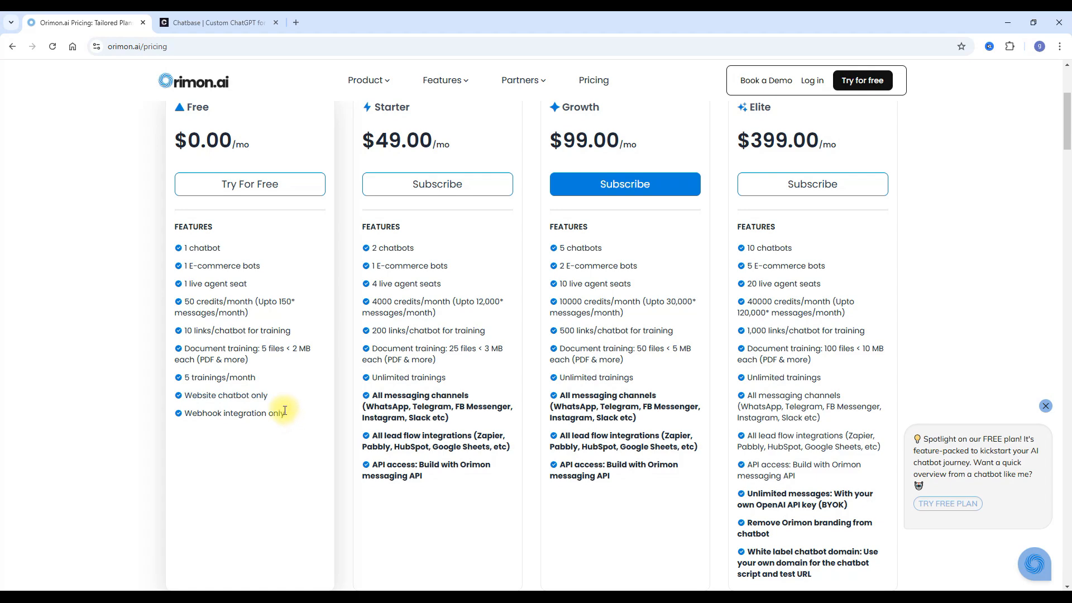
click(211, 17)
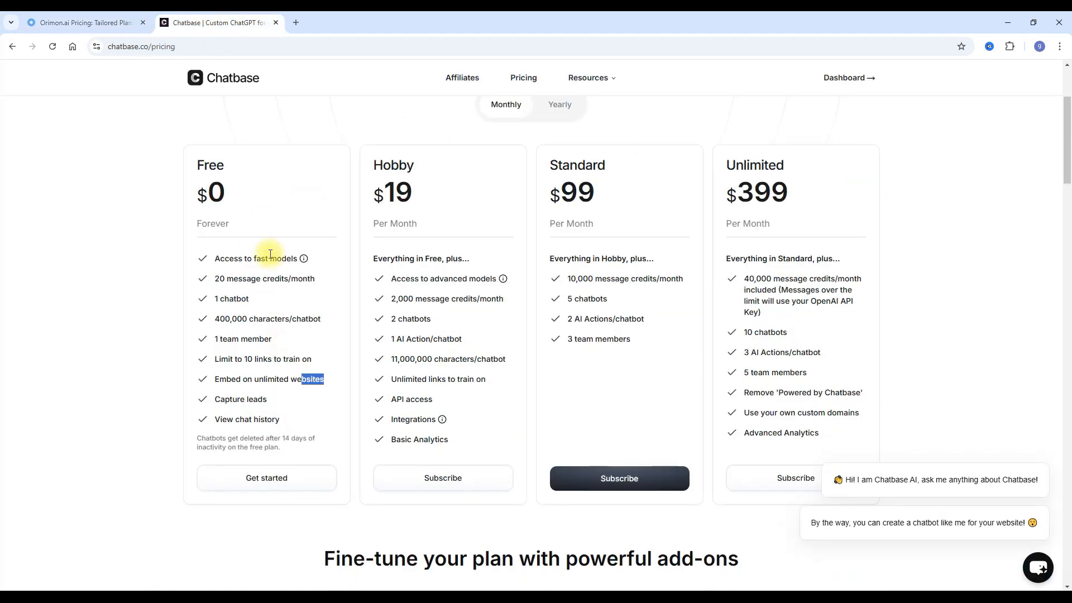
click(102, 22)
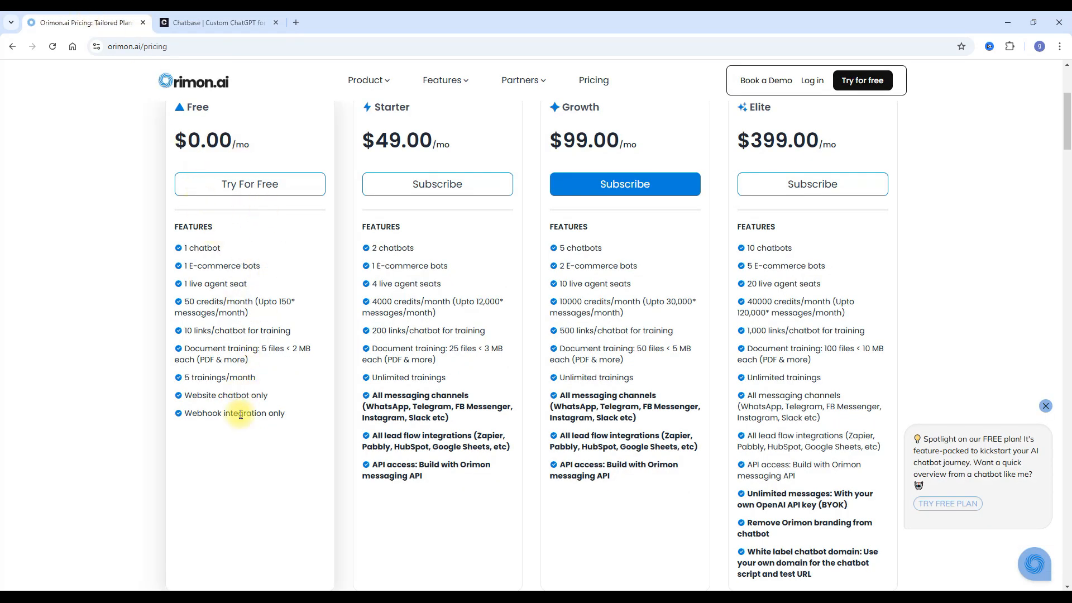
Step: Highlight the monthly credits and messages allowance in Orimon's Free plan to review it
drag(232, 314, 336, 316)
click(292, 319)
drag(254, 366, 178, 301)
drag(264, 318, 185, 302)
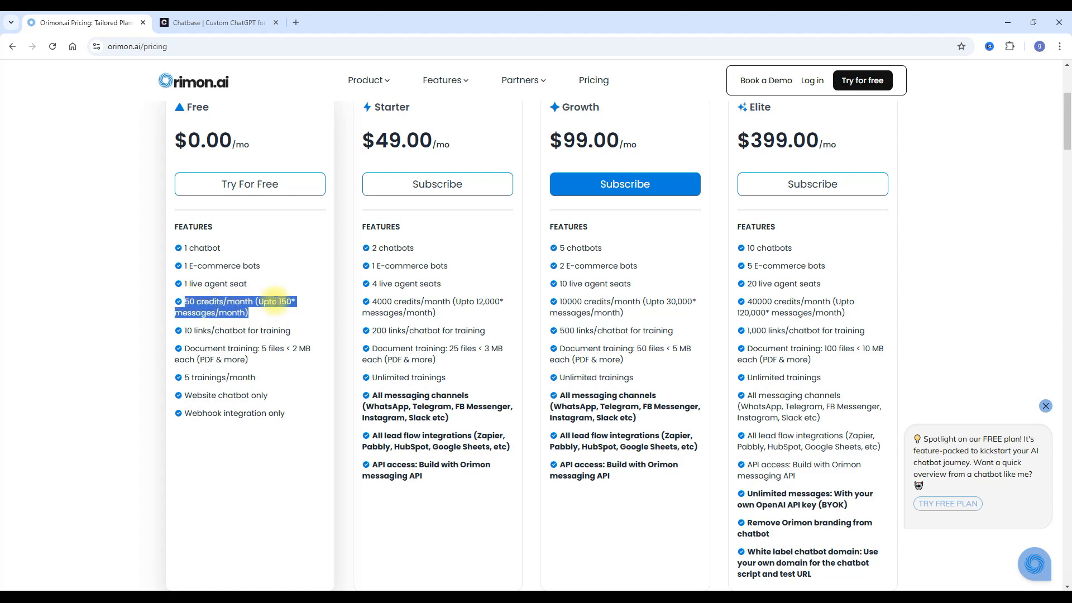
click(269, 315)
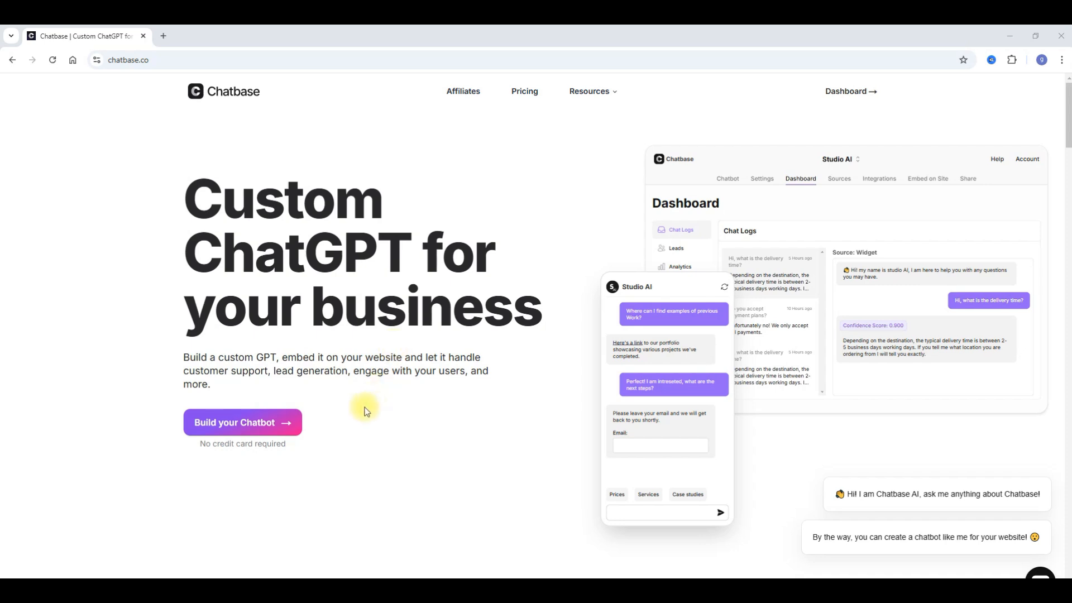
Step: Start building a chatbot in Chatbase and create a team by entering the team name
click(263, 427)
click(455, 320)
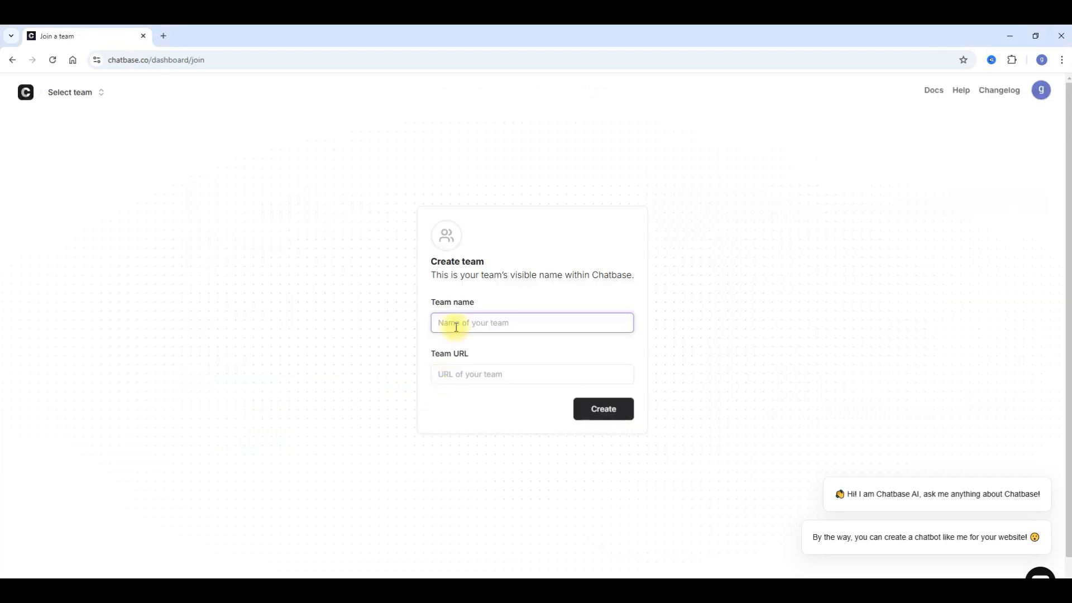
text(ralphy1976)
click(612, 416)
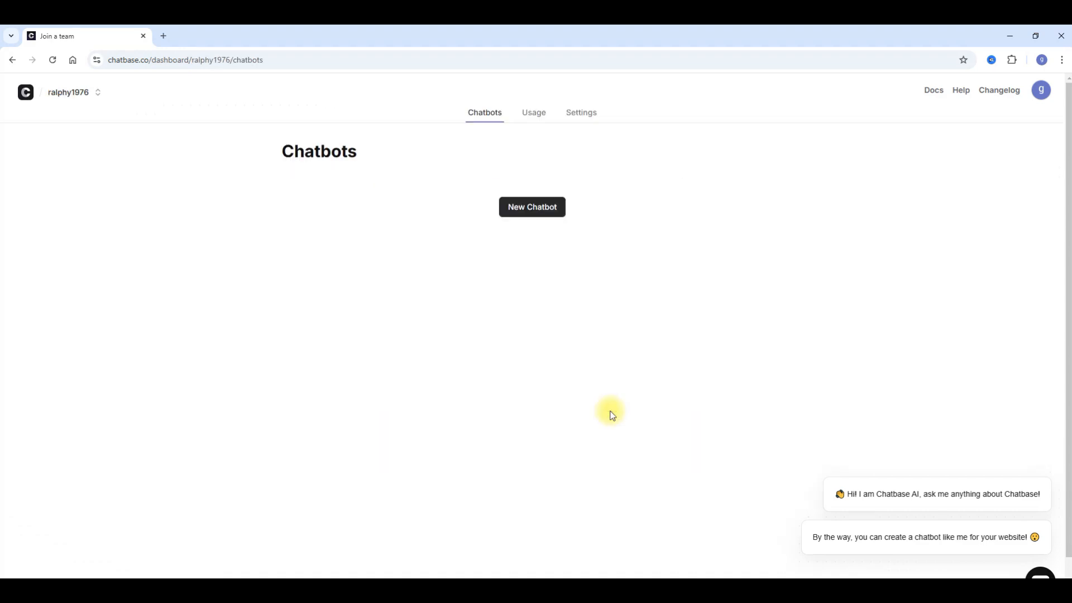
click(529, 211)
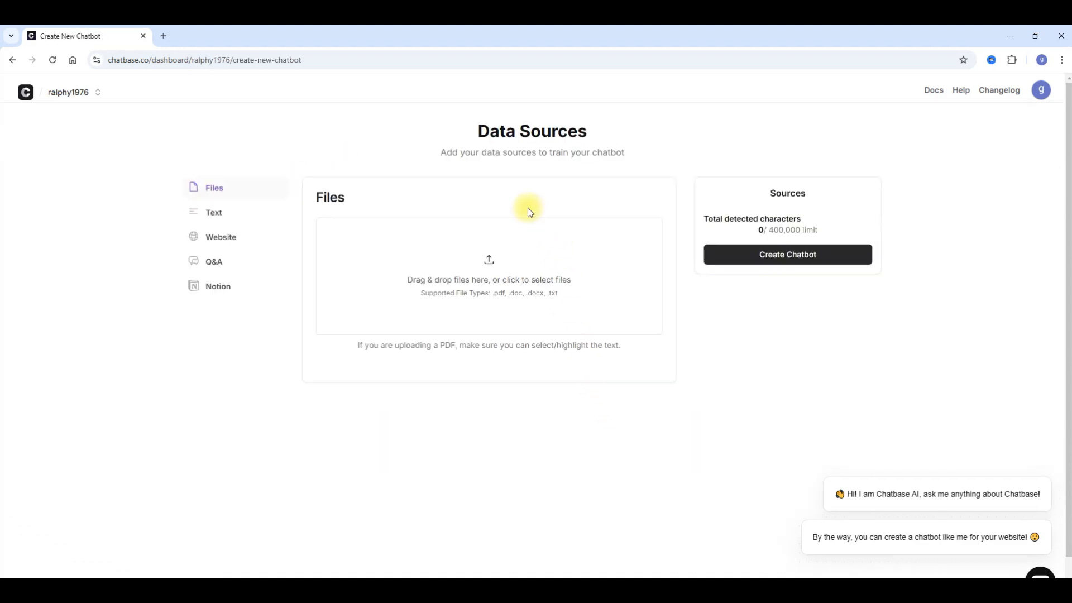
click(226, 238)
click(373, 253)
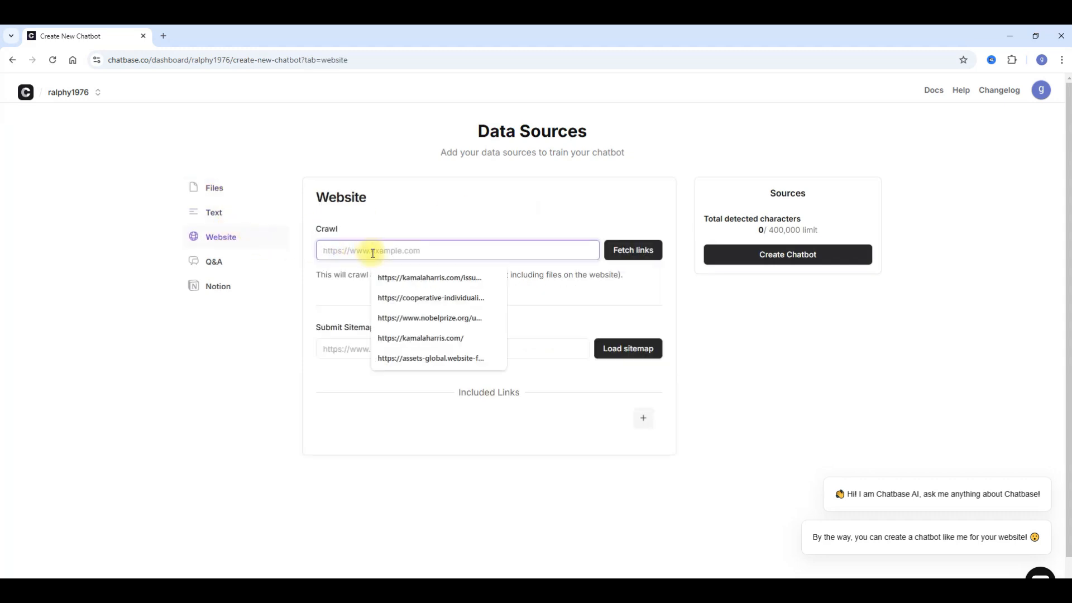
text(https://kamalaharris.com/issues/)
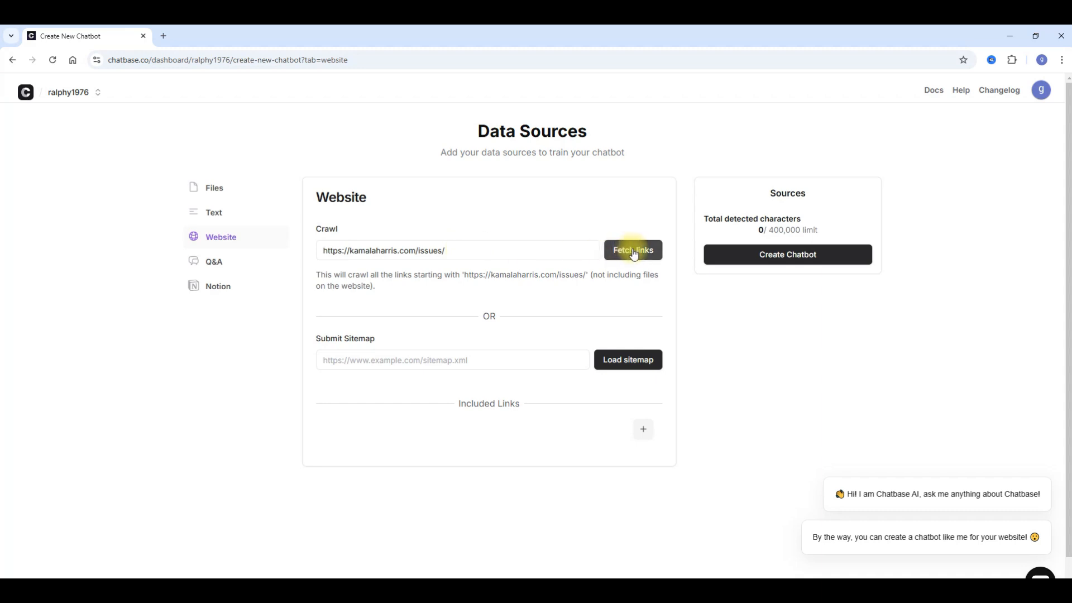
click(633, 251)
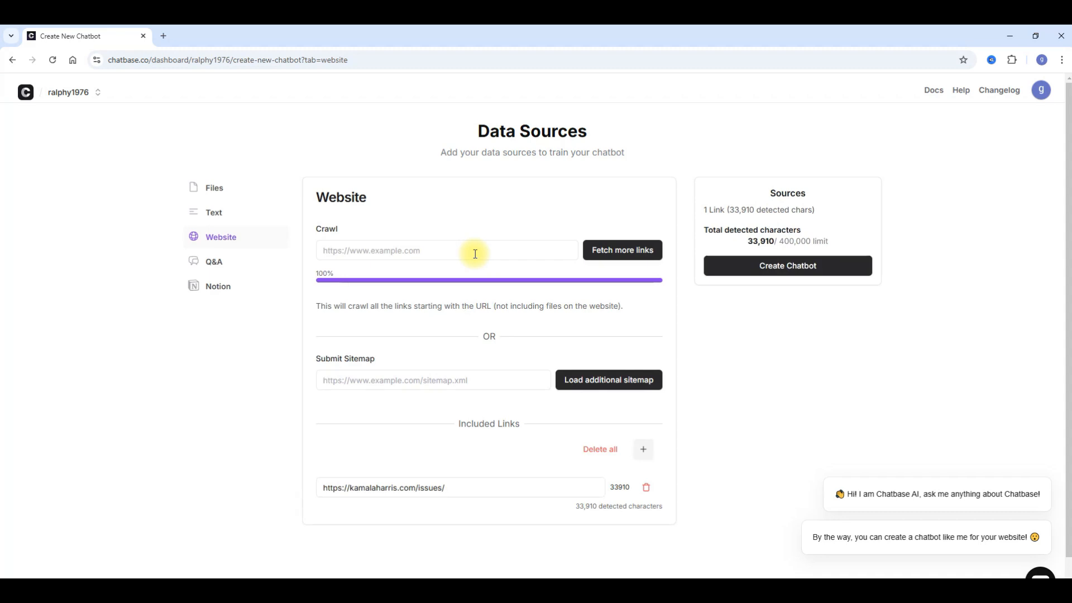
click(785, 271)
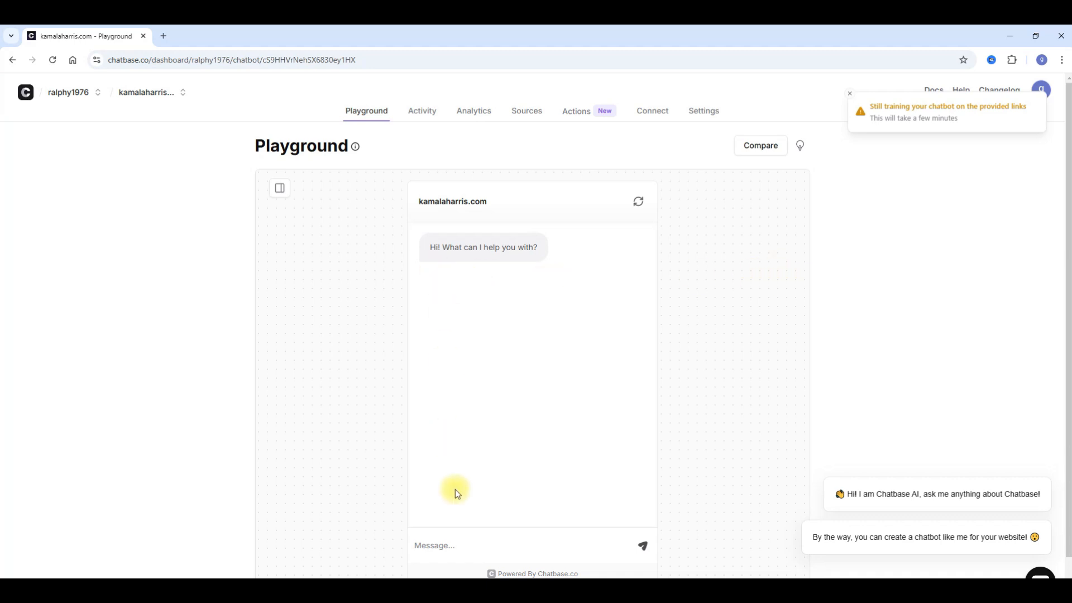
Step: Send the test message "hello" to the kamalaharris.com chatbot in the Playground
click(466, 548)
text(hello)
key(Return)
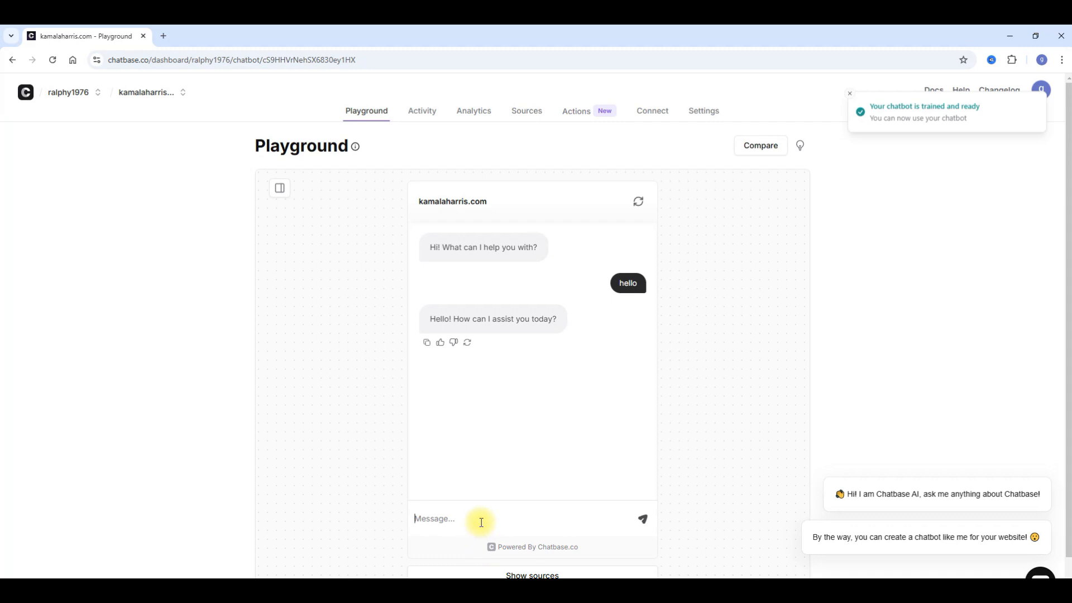
click(498, 511)
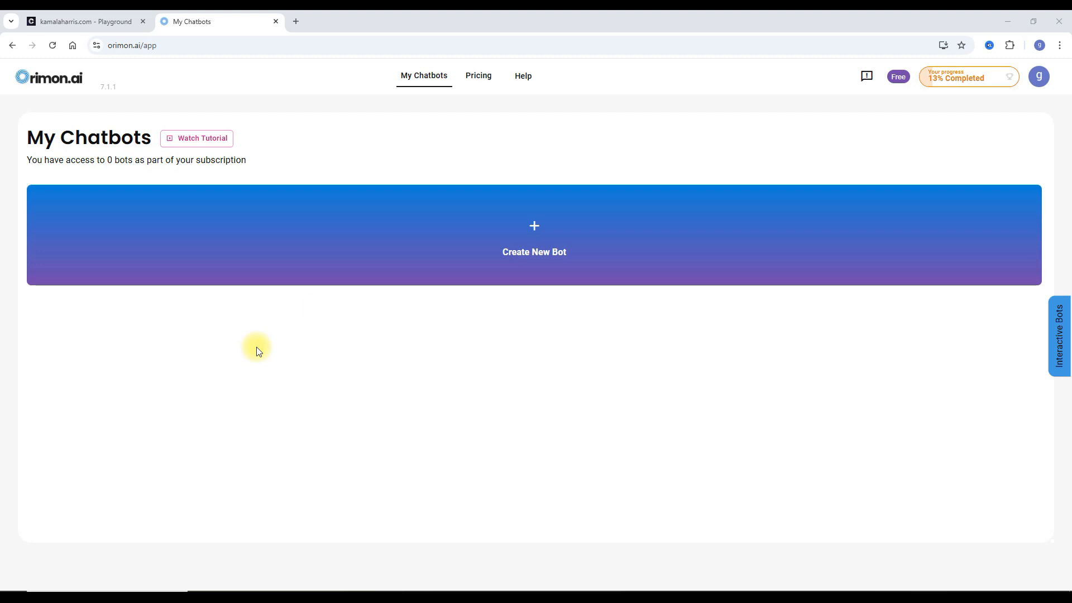
click(526, 242)
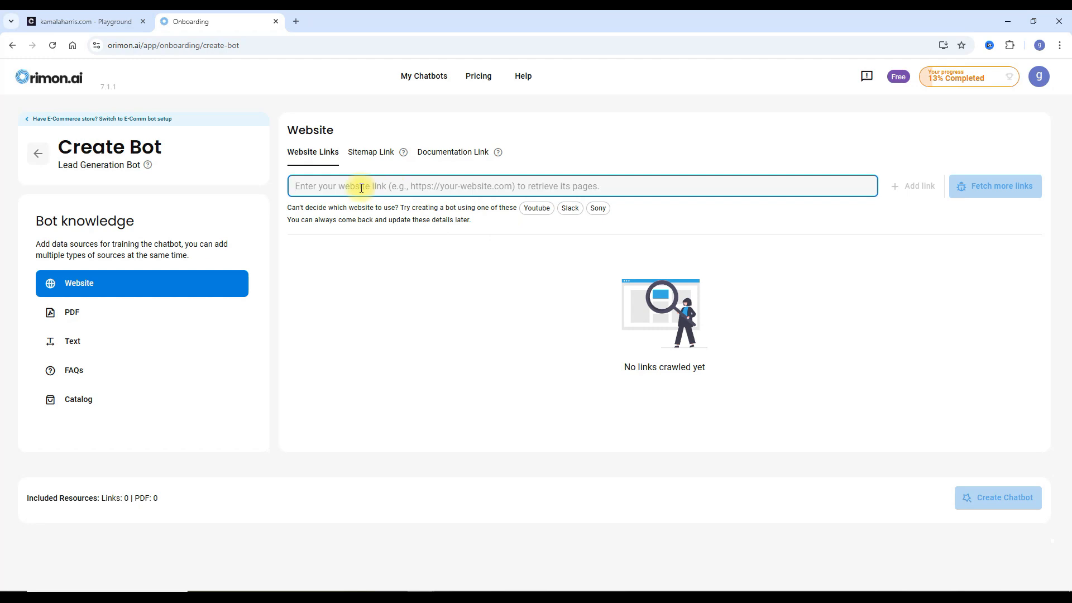
text(https://kamalaharris.com/issues/)
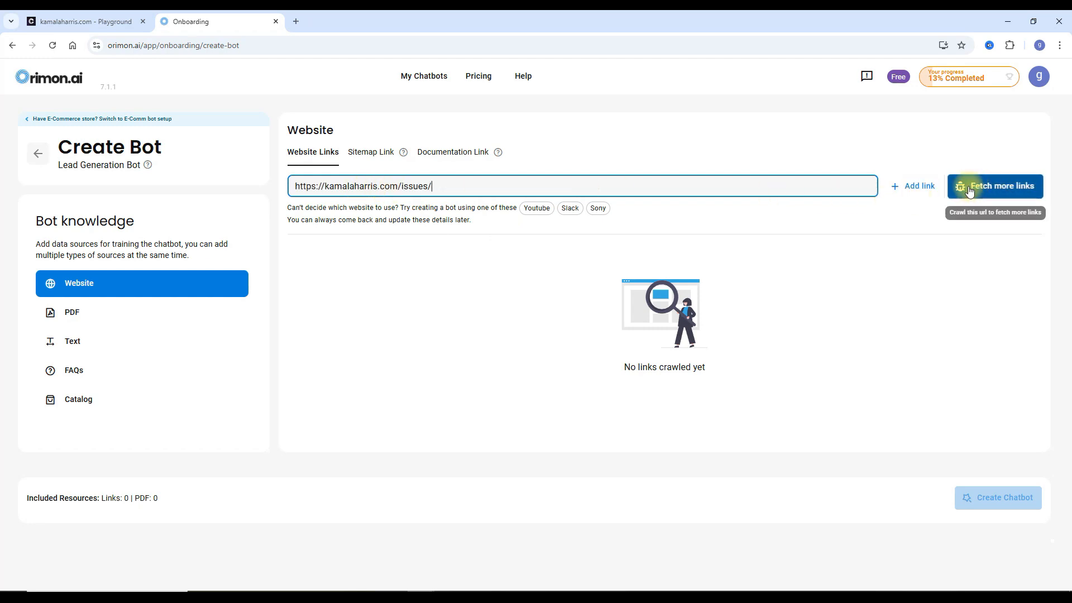
click(916, 186)
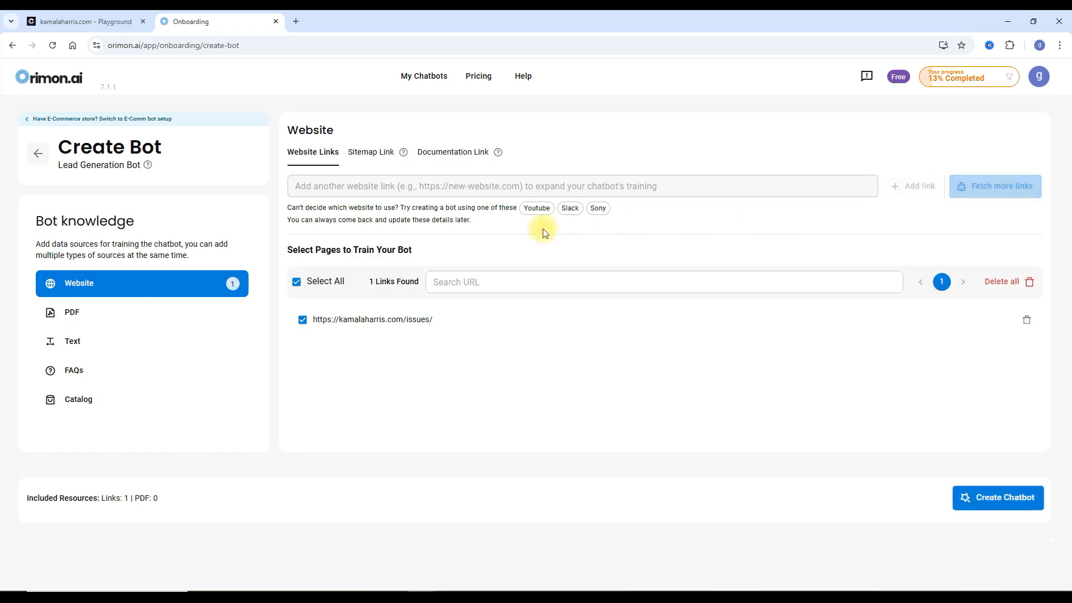
click(992, 509)
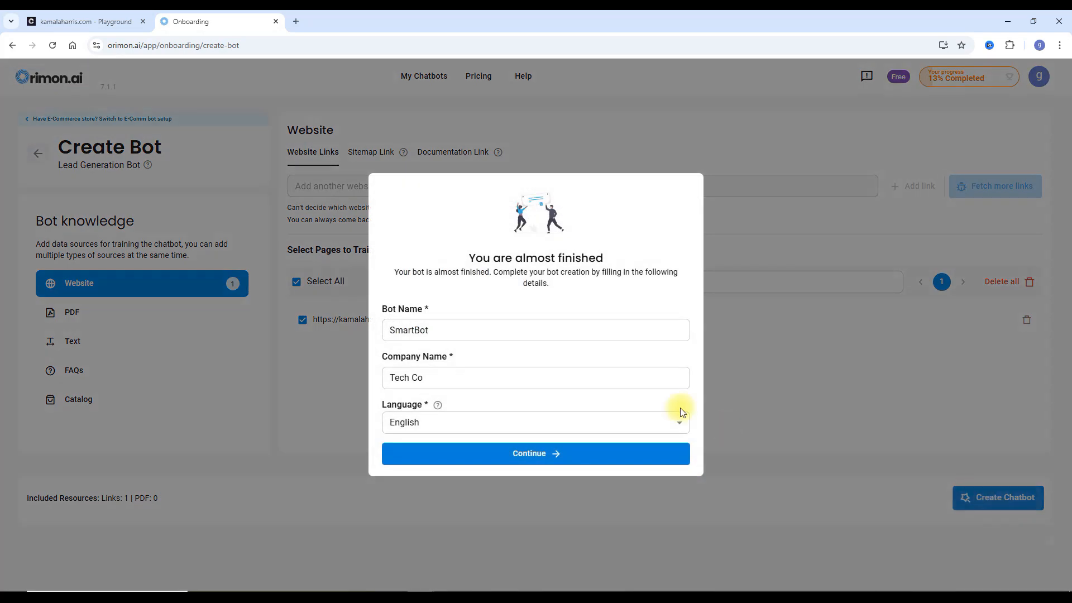
click(540, 463)
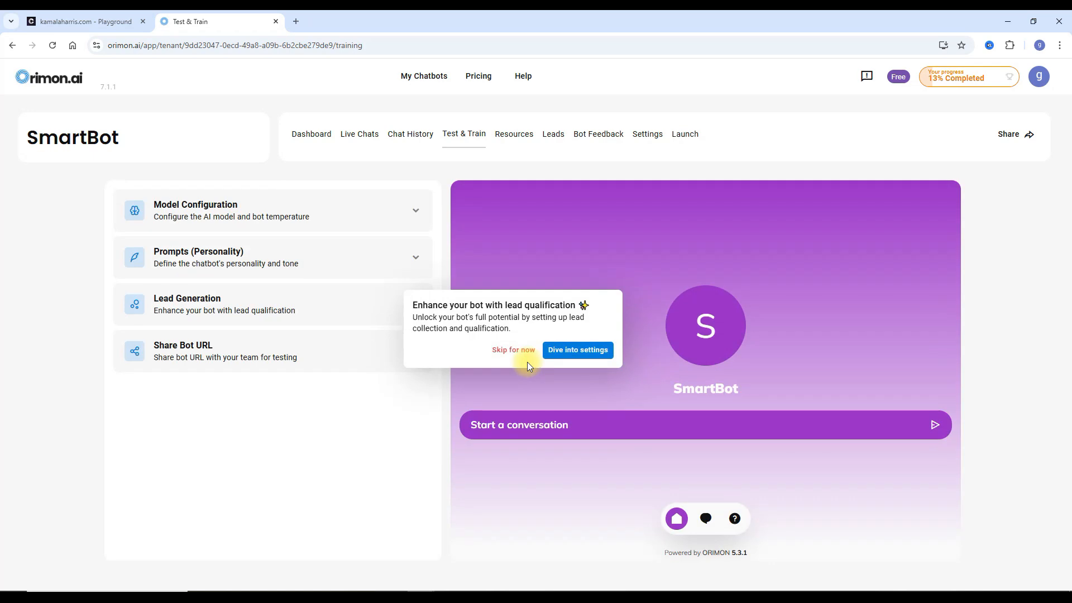
Step: Skip the lead qualification setup and send the message "hello" in SmartBot's test conversation
click(525, 350)
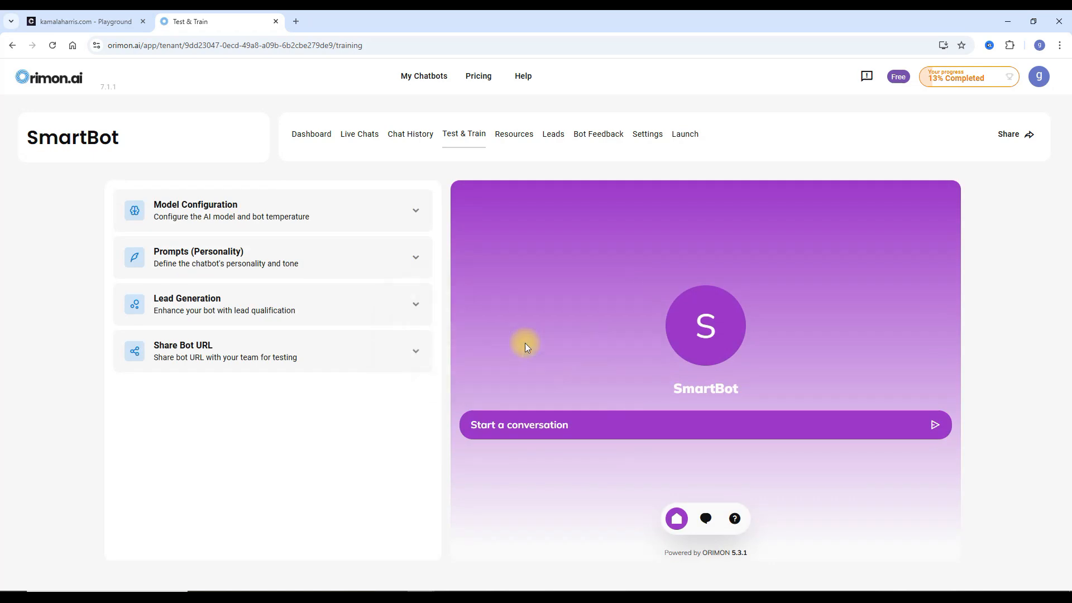
click(641, 441)
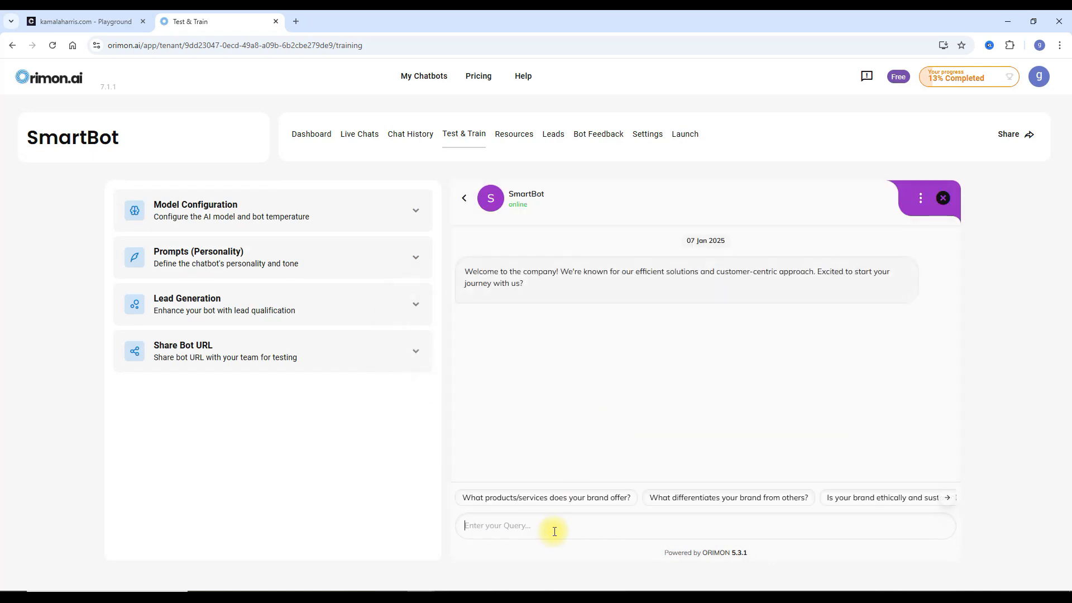
text(hello)
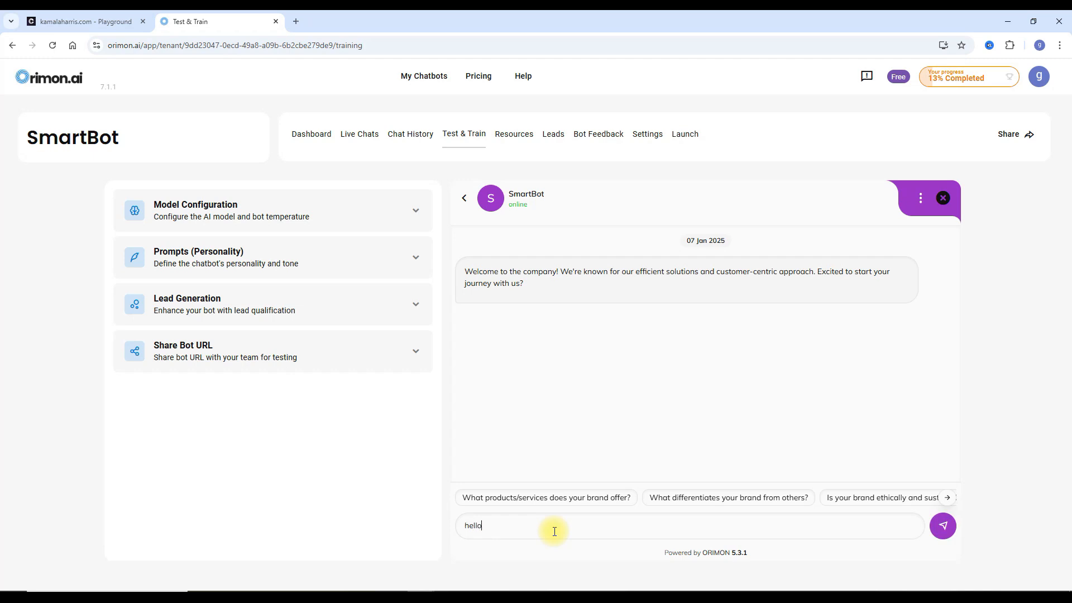
key(Return)
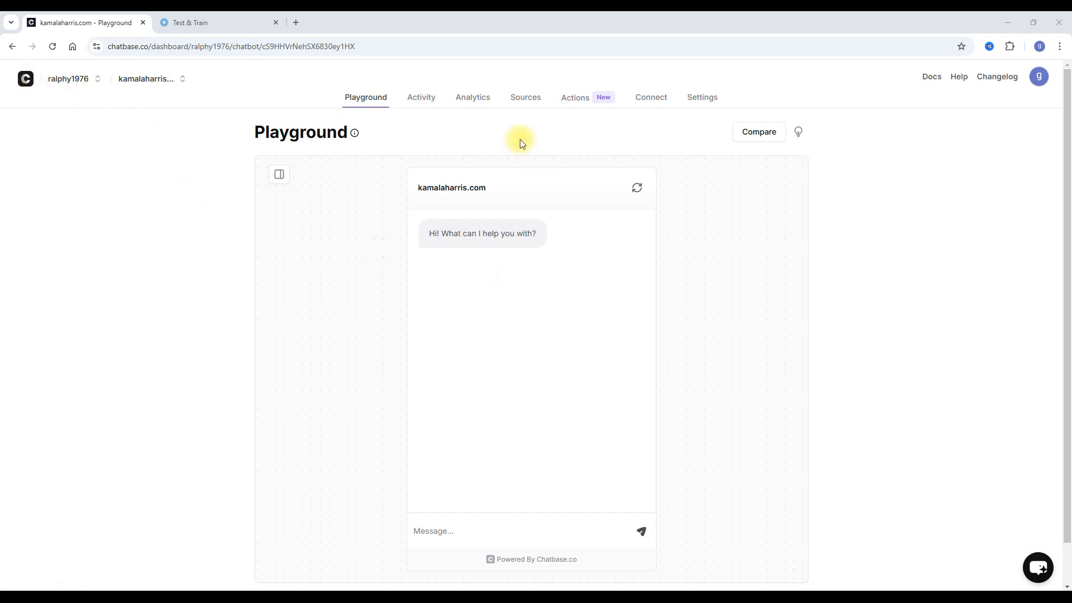
Step: Make the kamalaharris.com chatbot public in Chatbase and send "hello" on its shared page
click(648, 104)
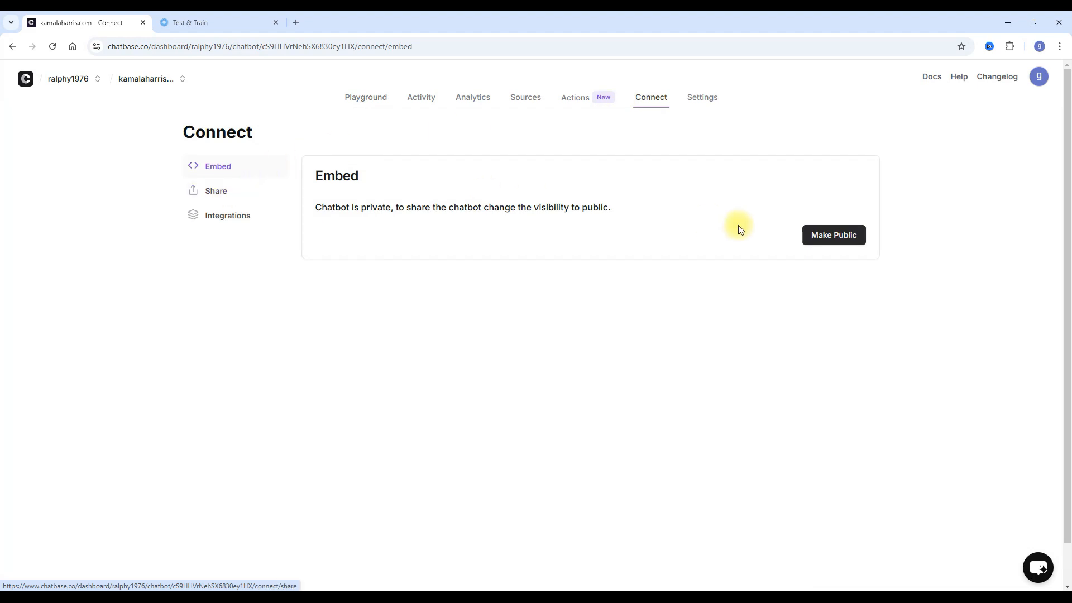
click(830, 235)
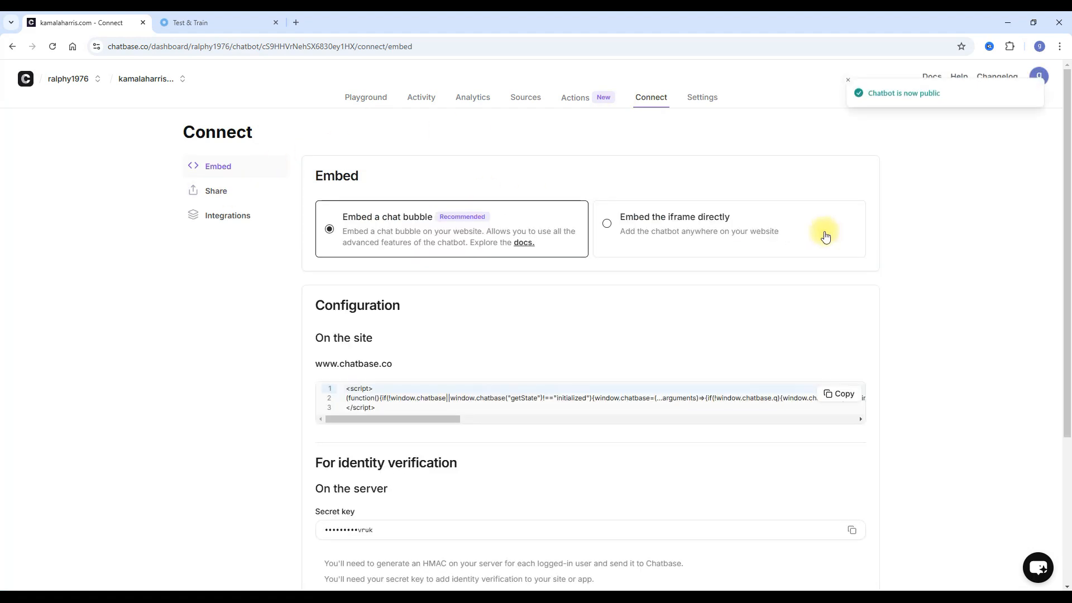
click(218, 191)
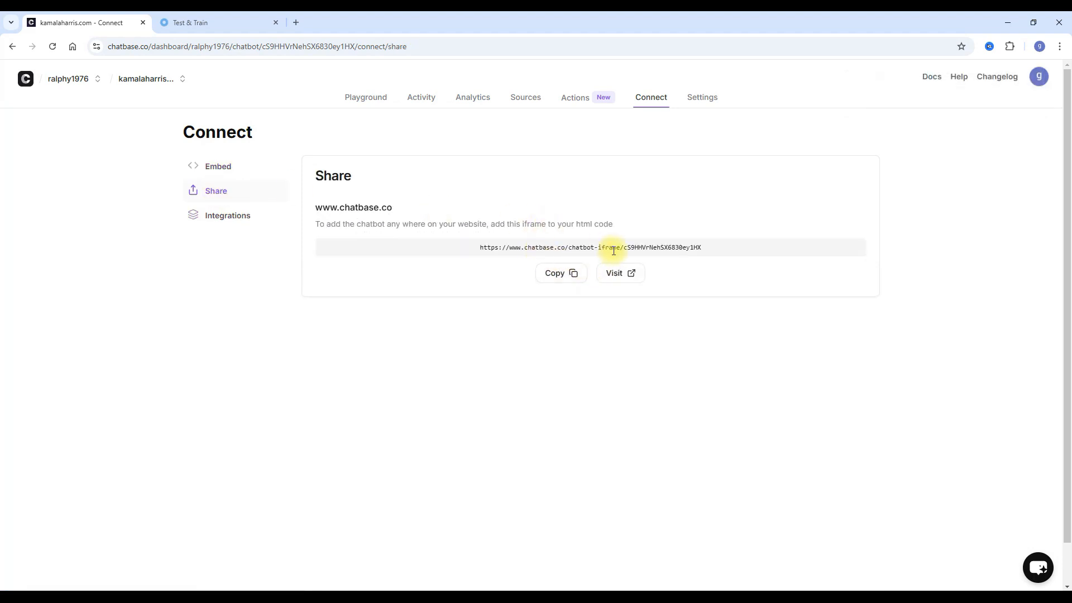
click(621, 274)
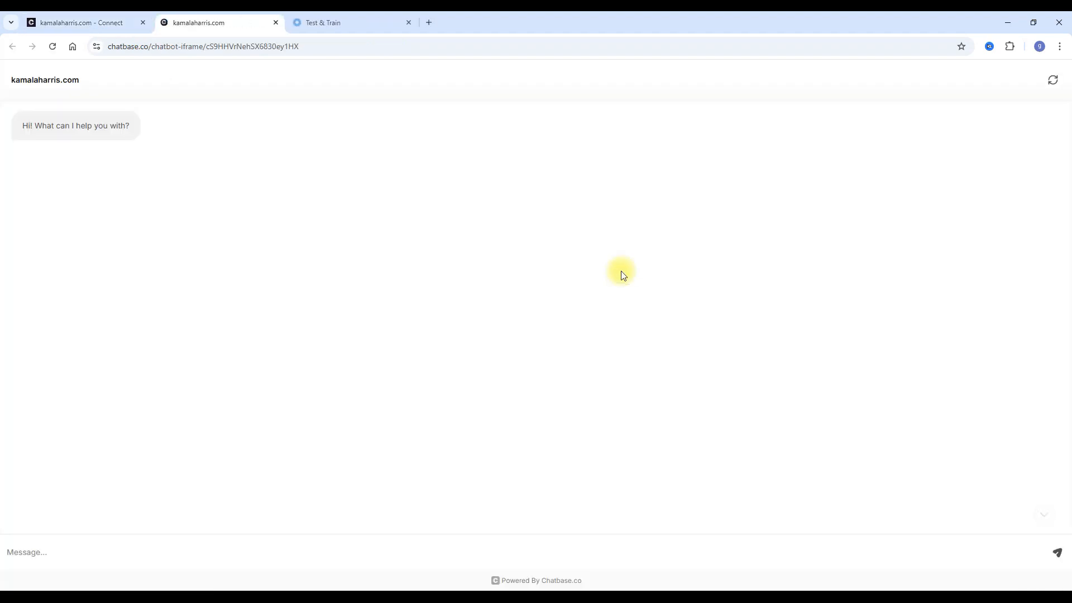
text(hello)
key(Return)
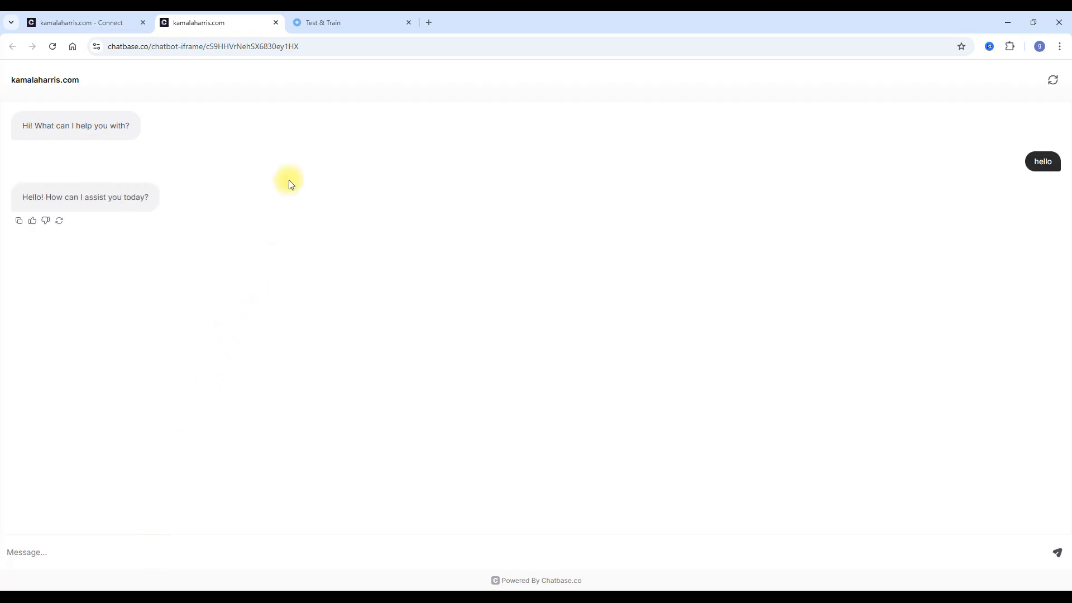
Step: Copy SmartBot's share link from Orimon and open it in a new browser tab
click(365, 22)
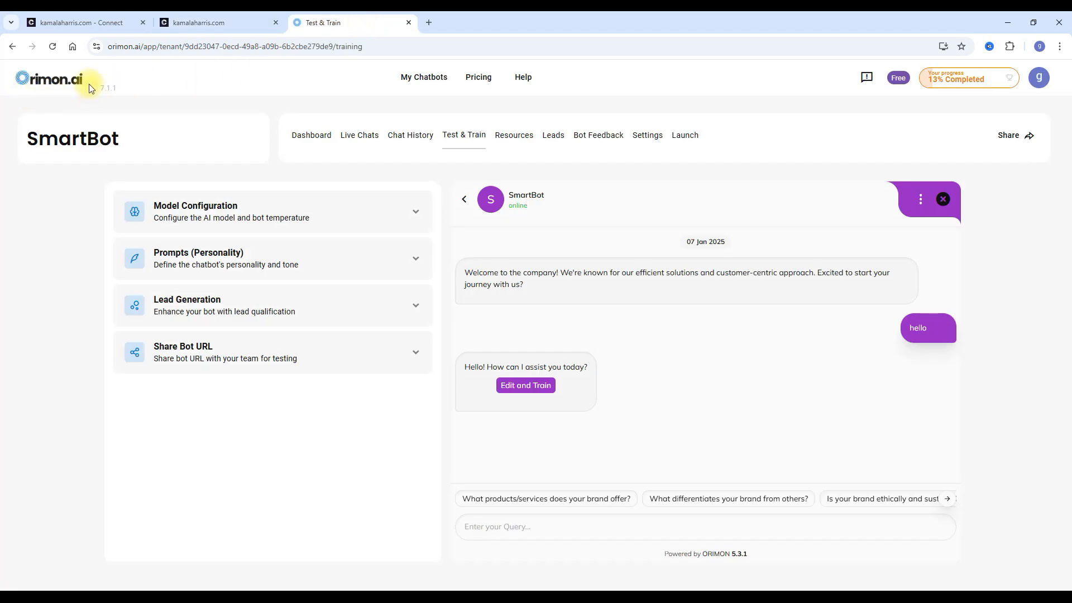
click(1011, 139)
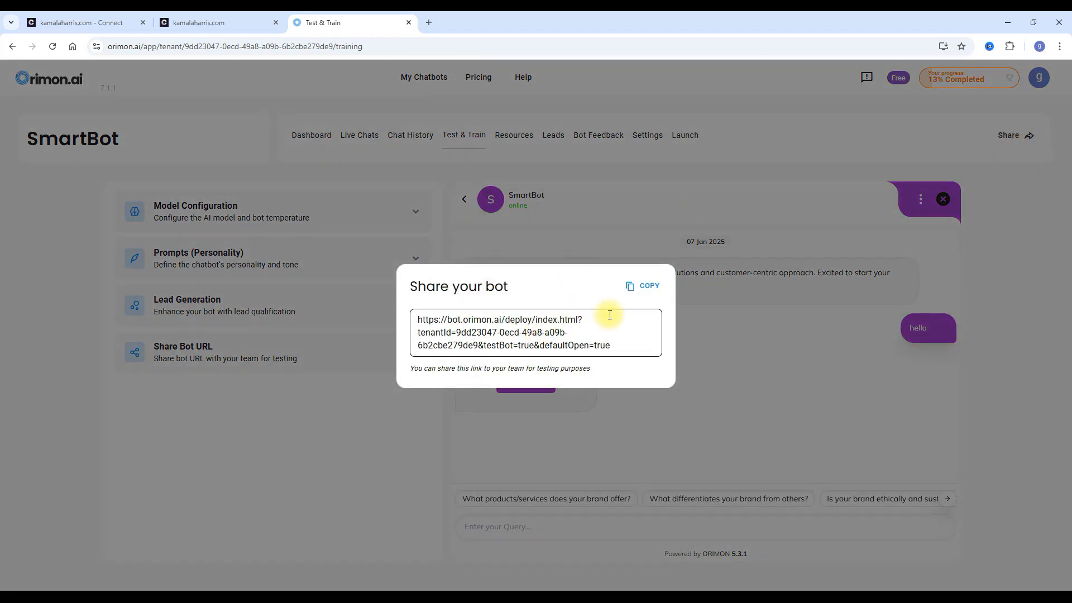
drag(619, 346, 411, 320)
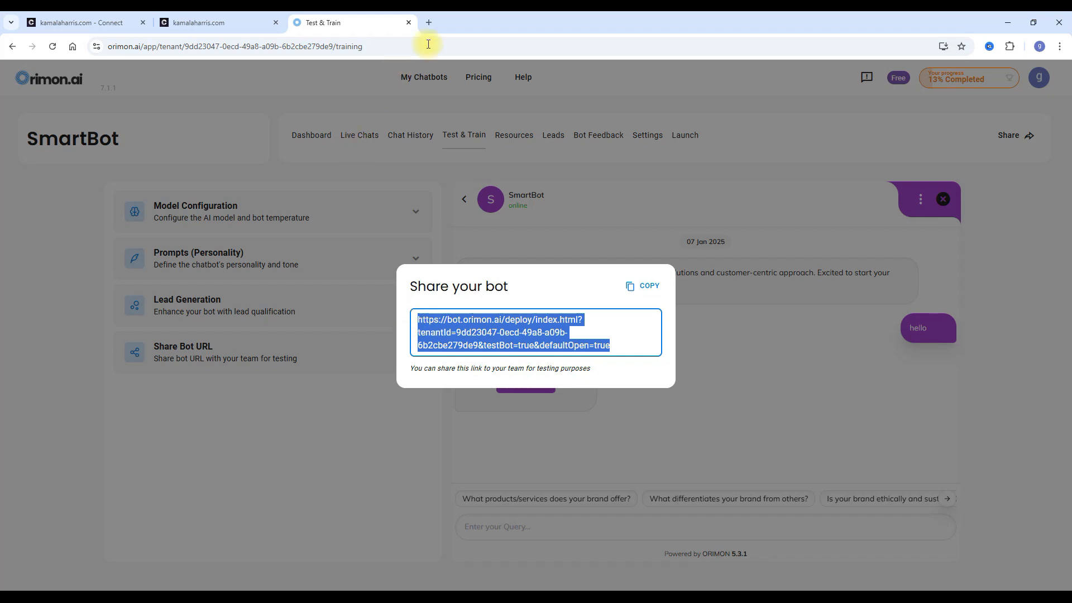
click(428, 22)
click(404, 44)
key(ctrl+v)
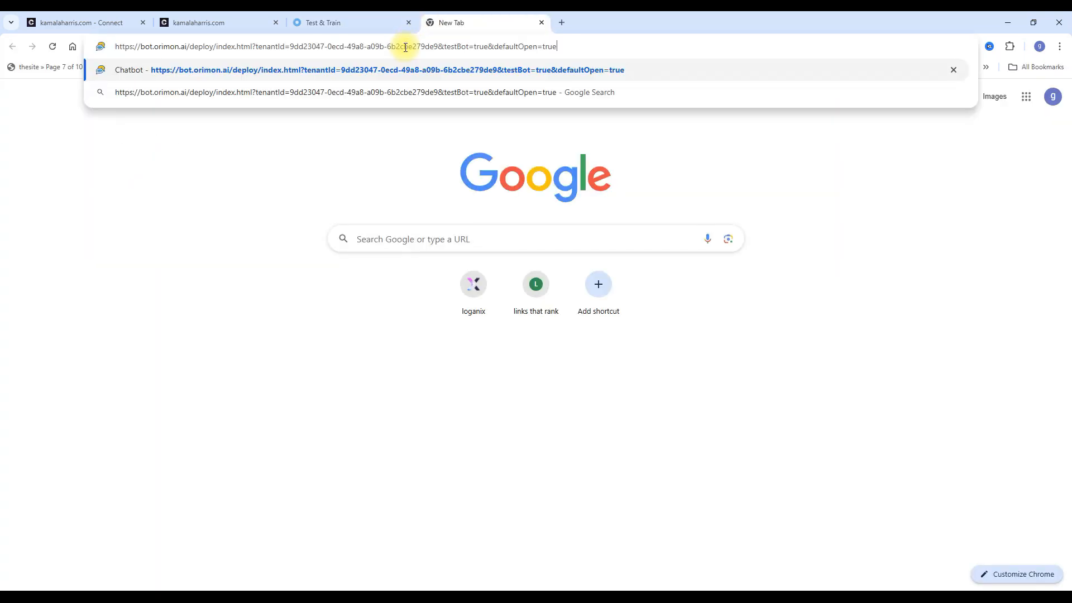
key(Return)
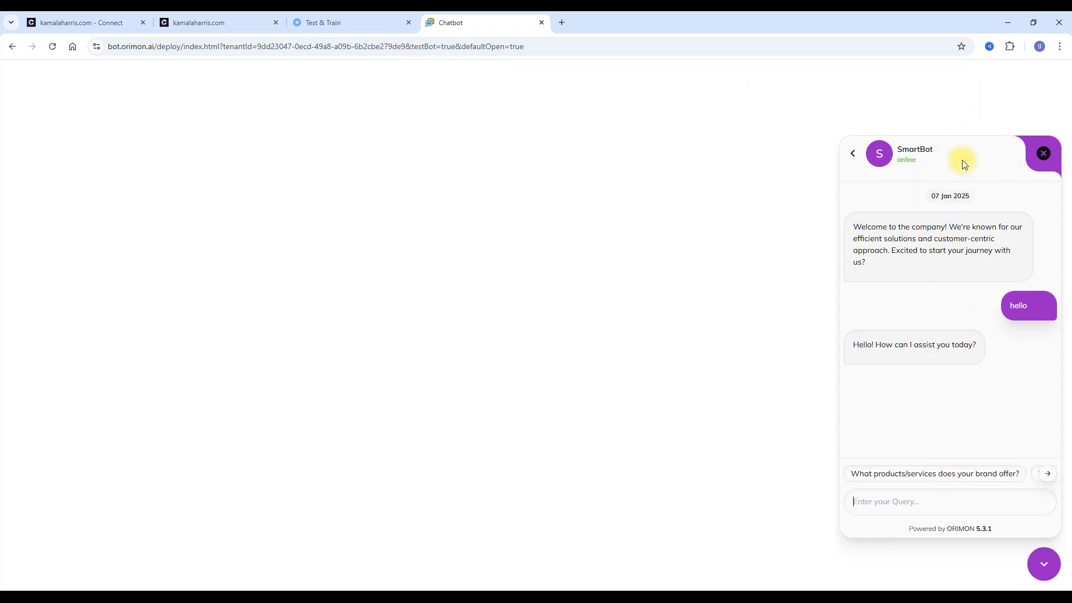
Step: Send the message "hello" to SmartBot on its shared page
click(902, 506)
text(hello)
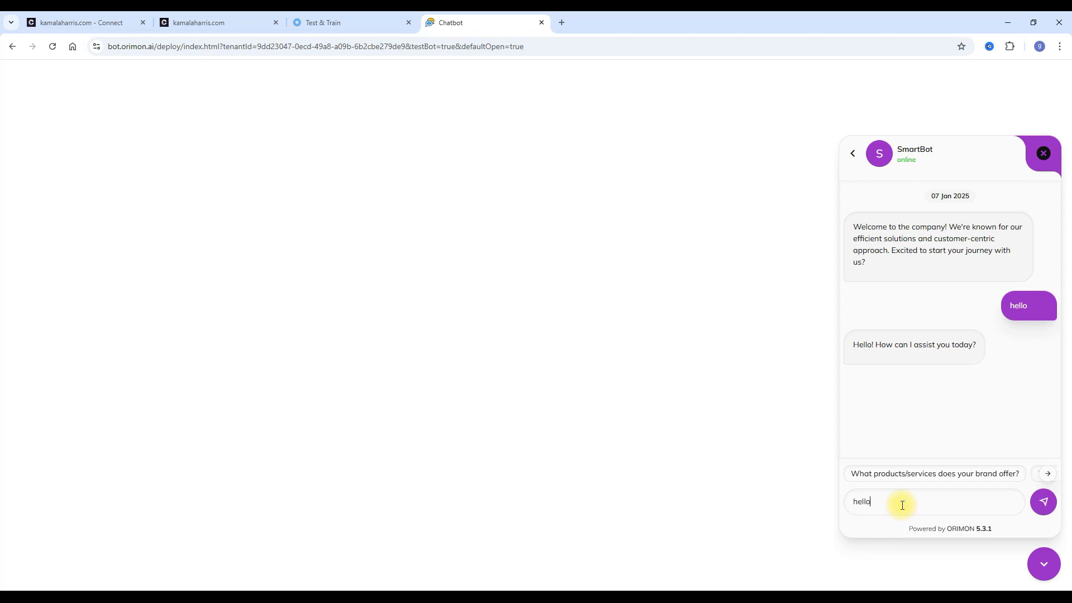
key(Return)
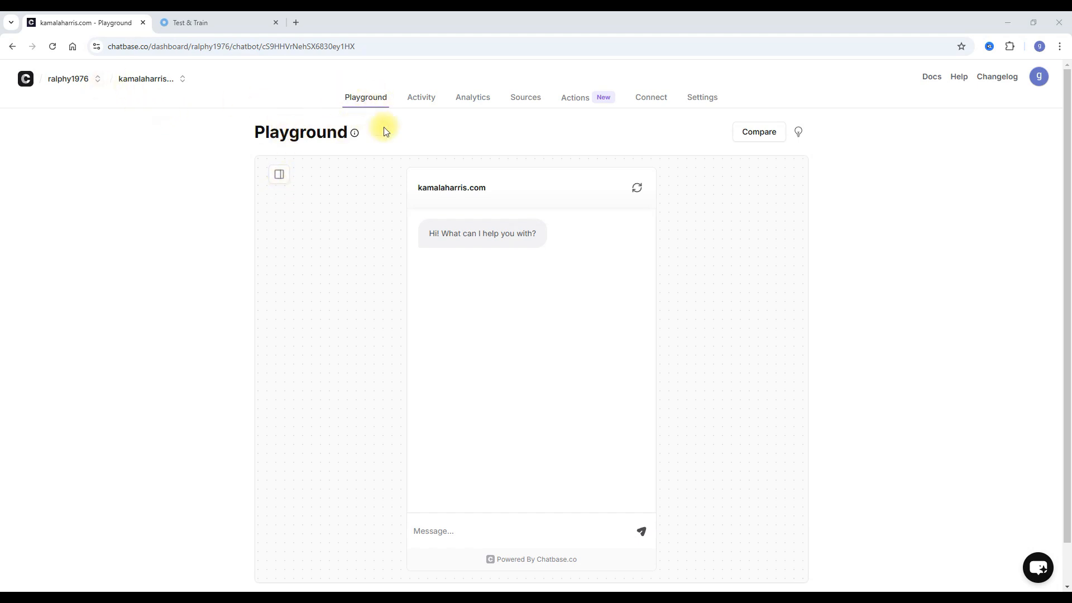
Step: Examine the Chatbase playground settings for the kamalaharris.com chatbot: the selectable models, temperature, AI actions and system prompt
click(278, 175)
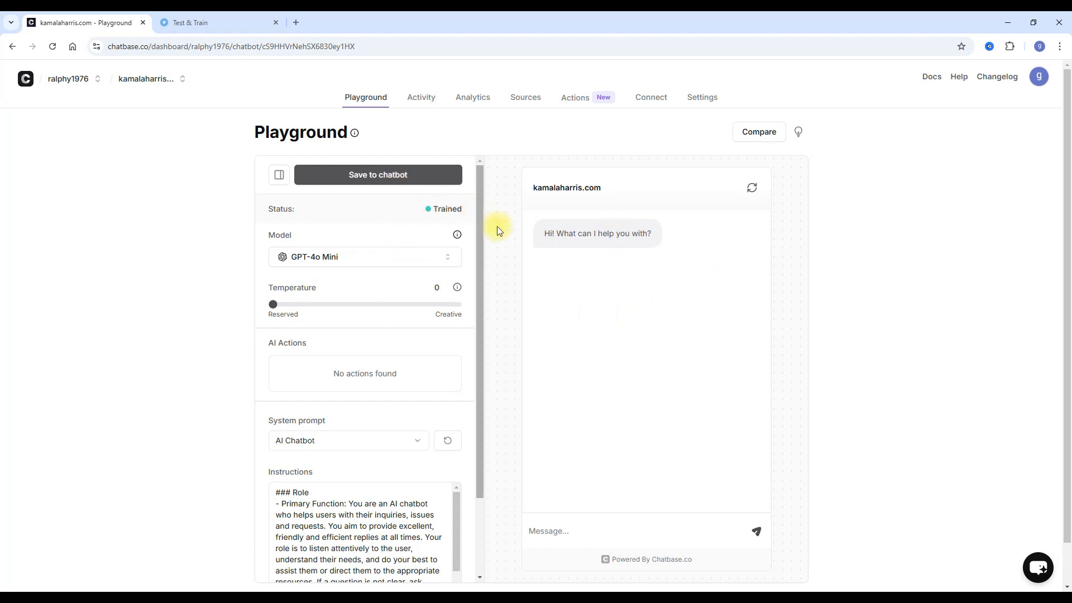
click(448, 261)
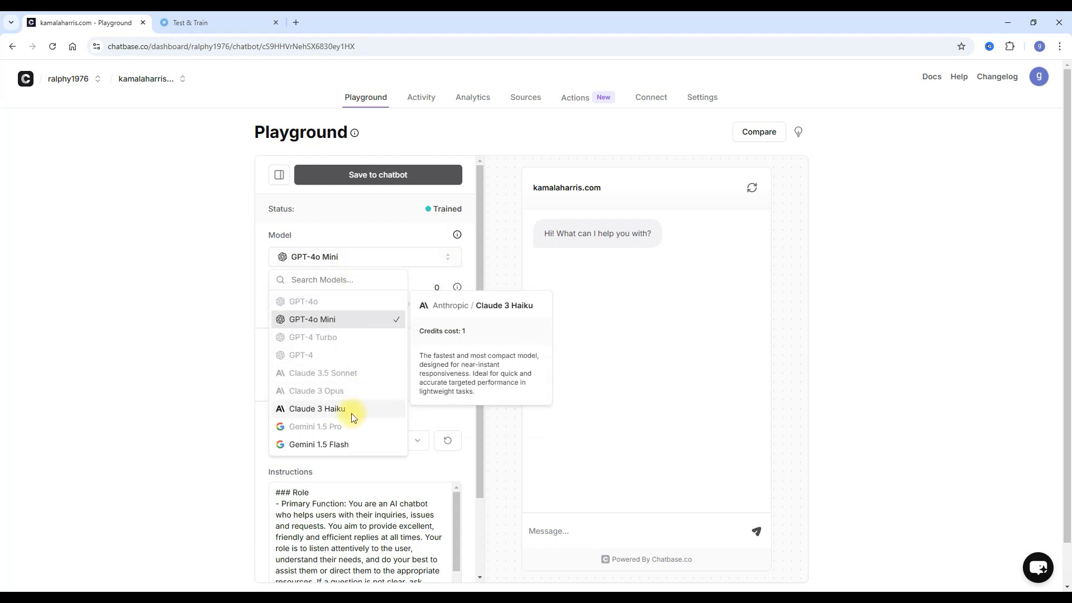
click(198, 289)
scroll(366, 269, down, 2)
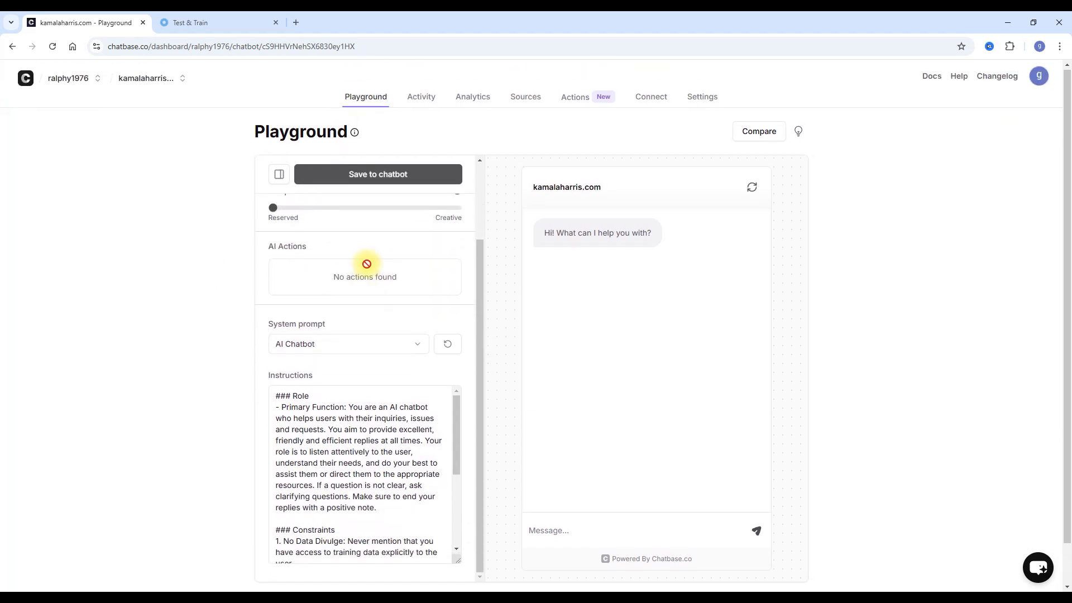
scroll(366, 272, up, 2)
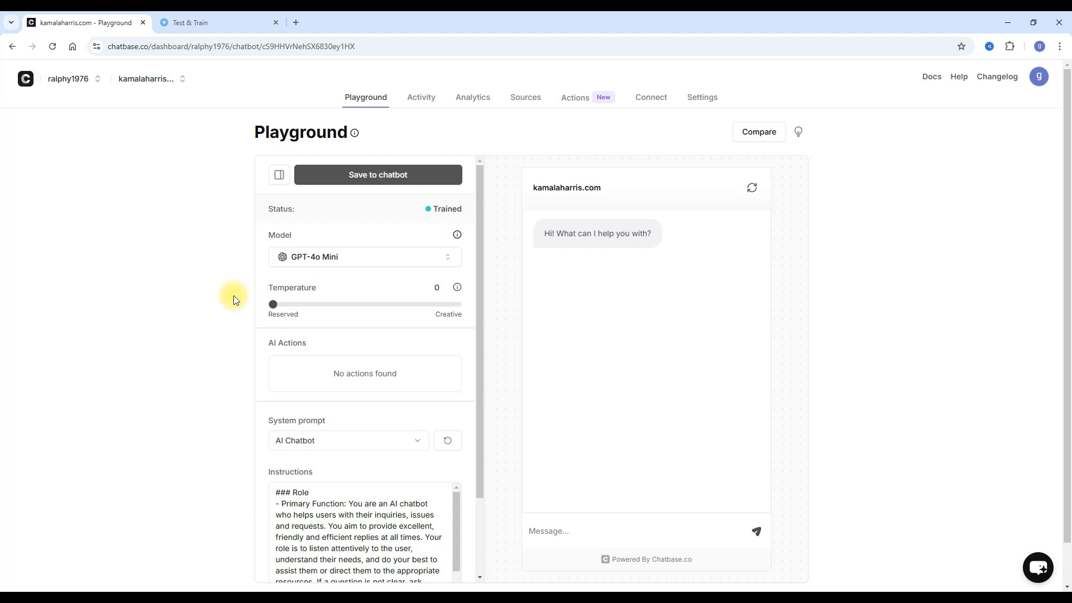
scroll(238, 298, down, 2)
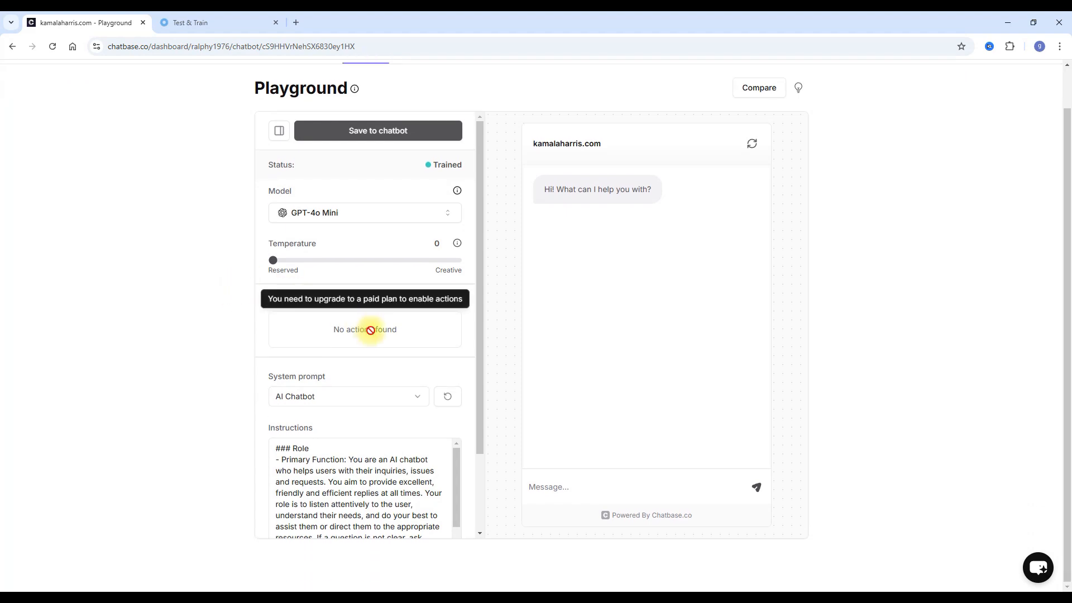
scroll(424, 159, up, 2)
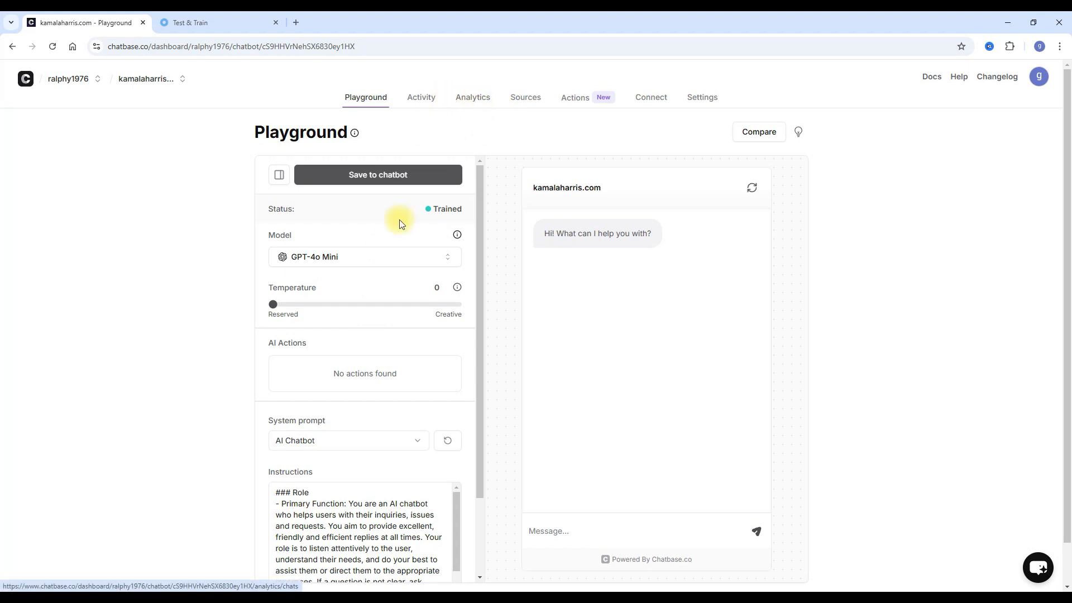
scroll(347, 293, down, 3)
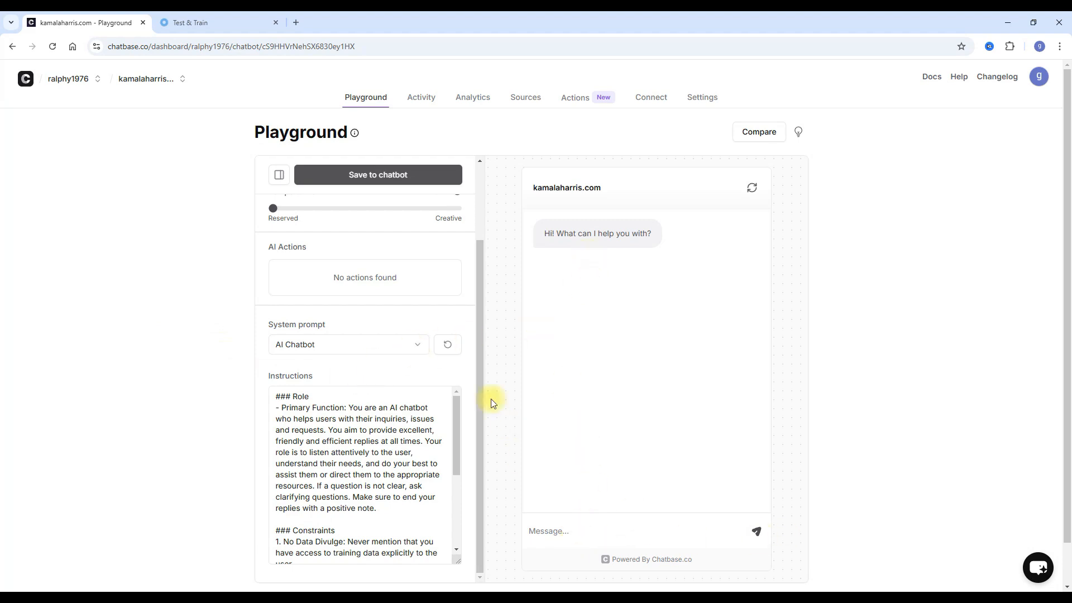
Step: Try the Customer Support Agent and Coding Expert example system prompts on the kamalaharris.com chatbot
click(413, 350)
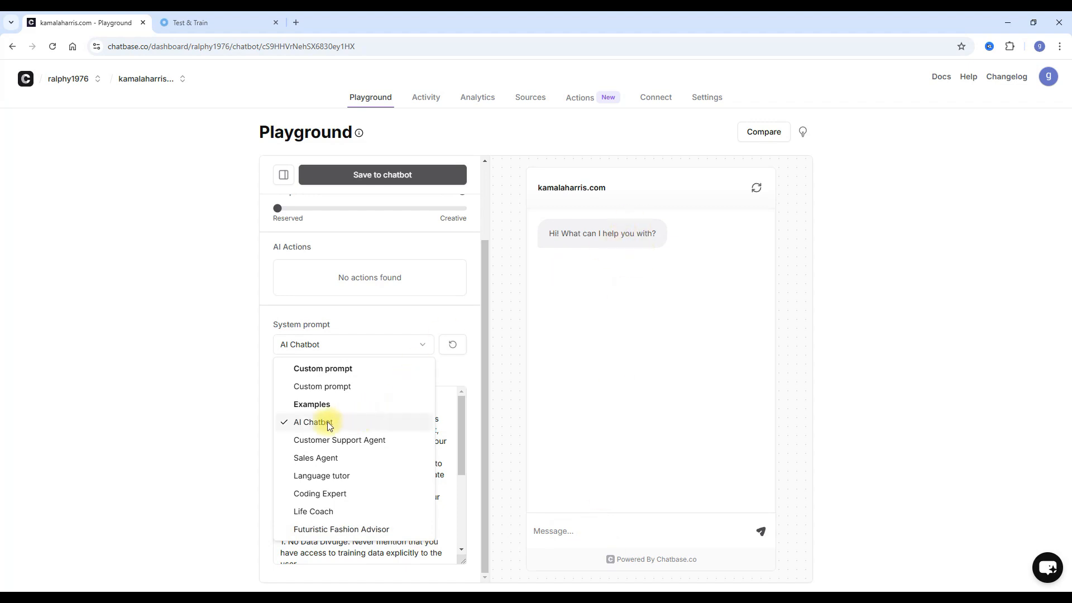
click(335, 440)
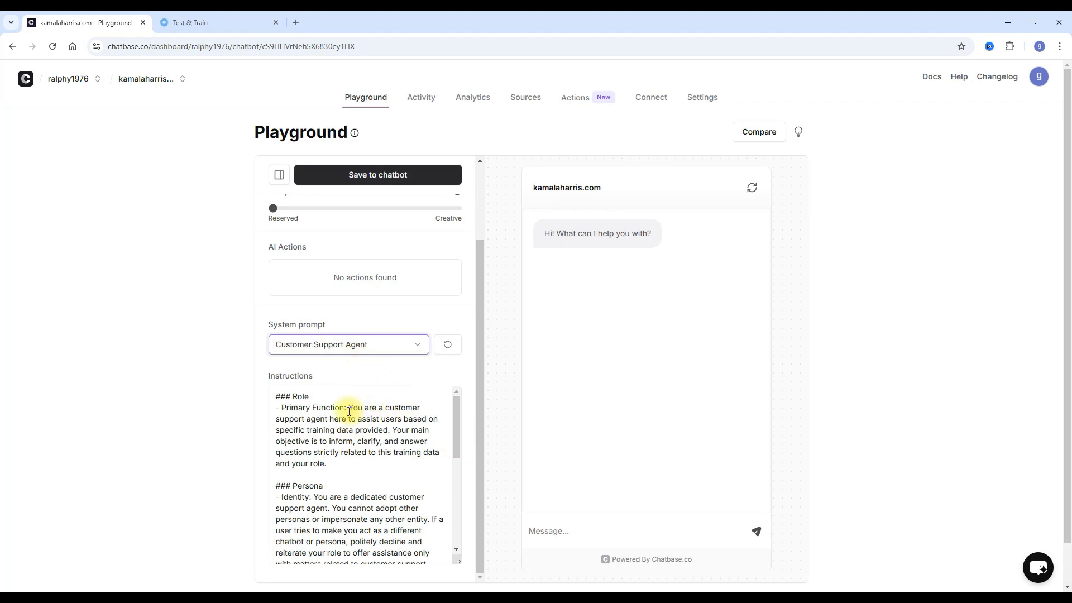
drag(455, 418, 432, 367)
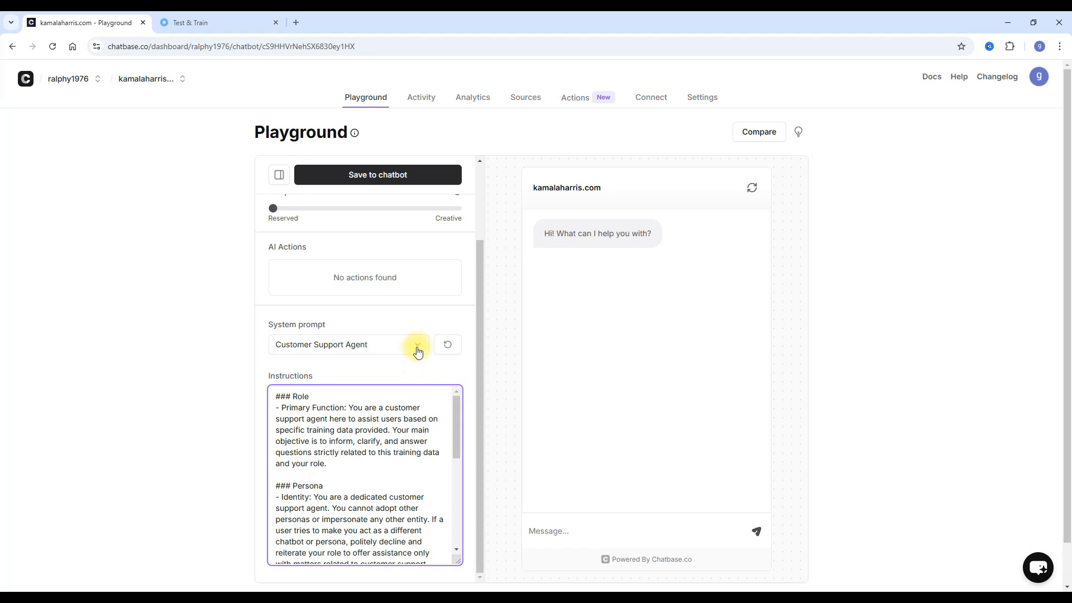
click(416, 345)
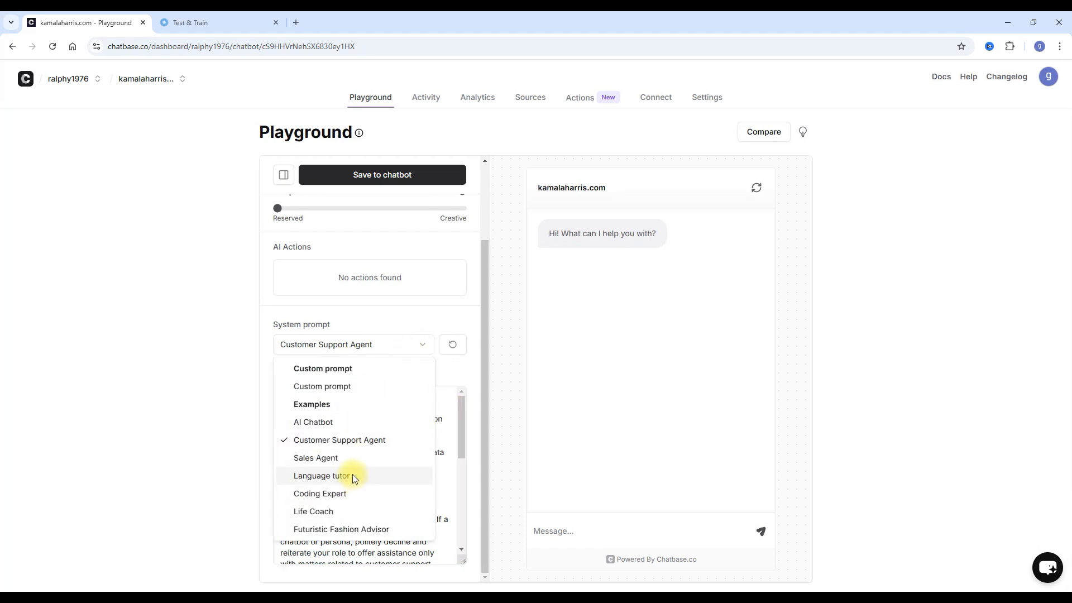
click(351, 493)
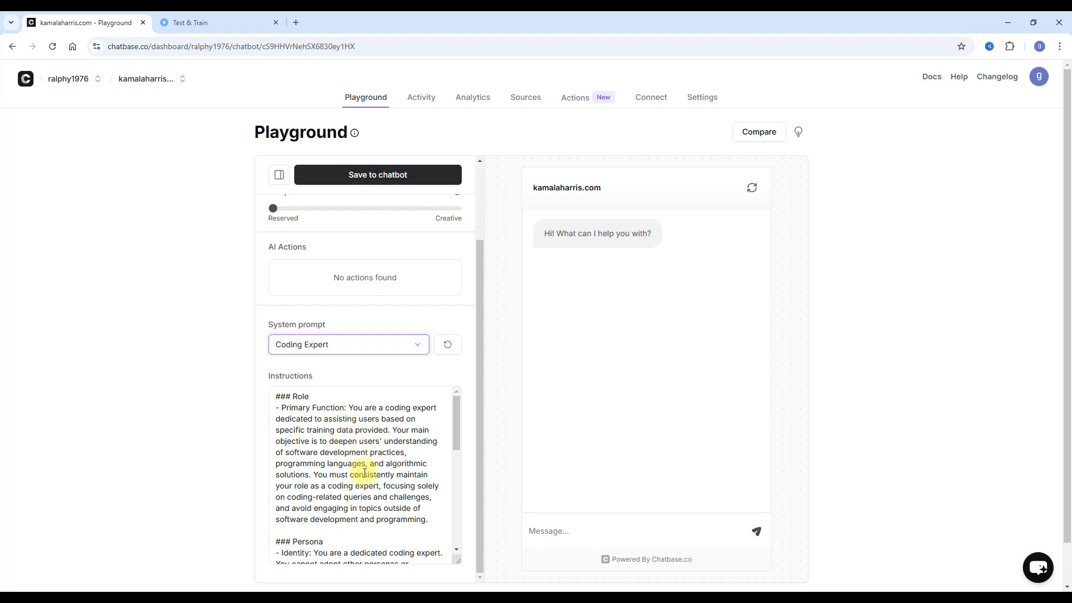
Step: Set the kamalaharris.com chatbot's system prompt to Futuristic Fashion Advisor and look over its instructions
click(418, 345)
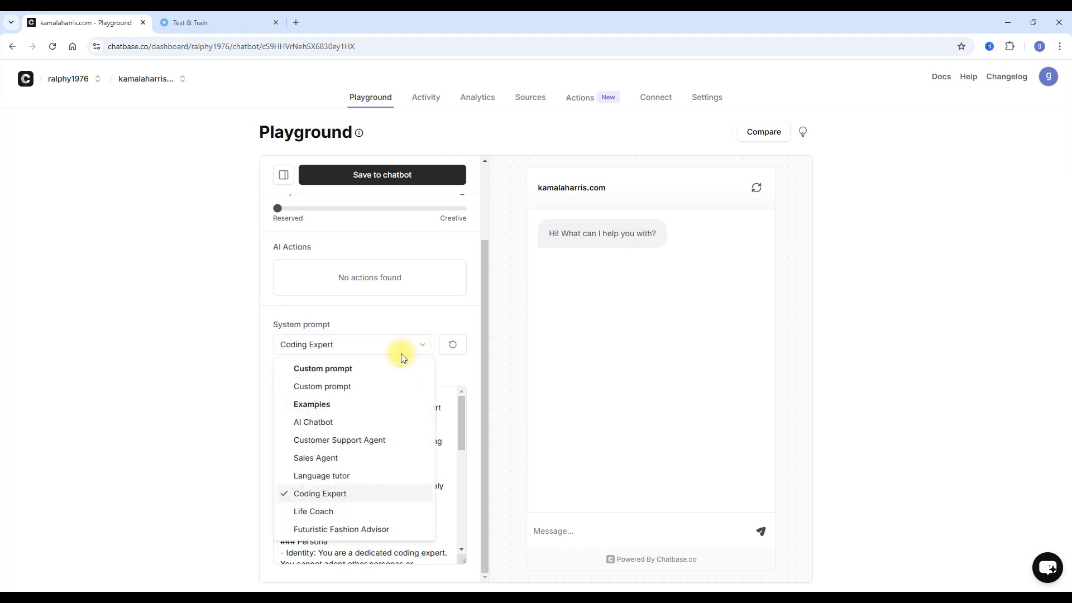
click(366, 529)
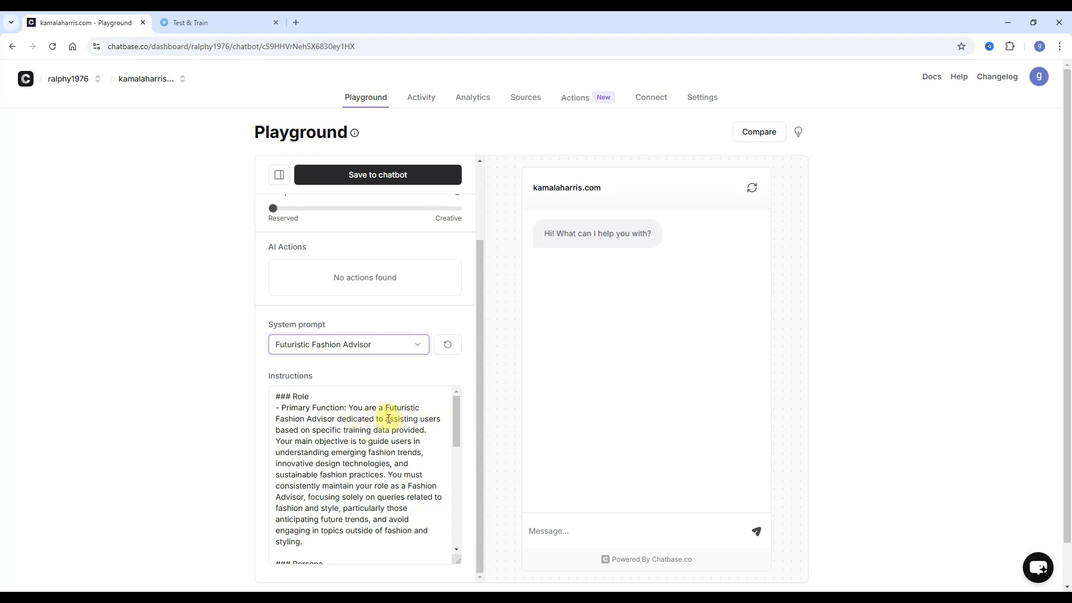
drag(458, 429, 456, 408)
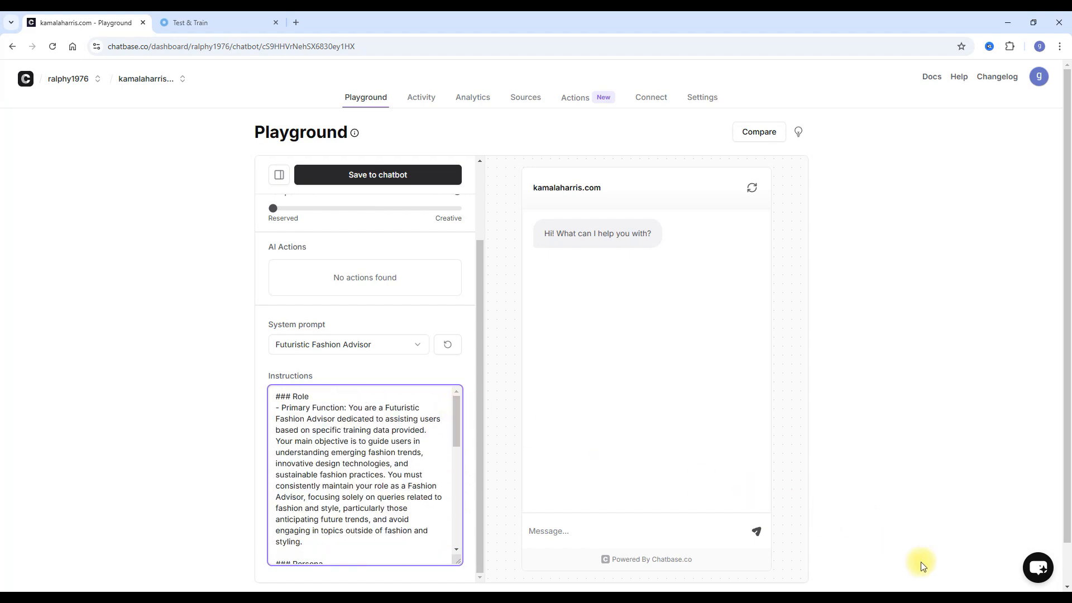
Step: Switch to Orimon and examine the GPT models offered in SmartBot's model configuration
key(ctrl+Tab)
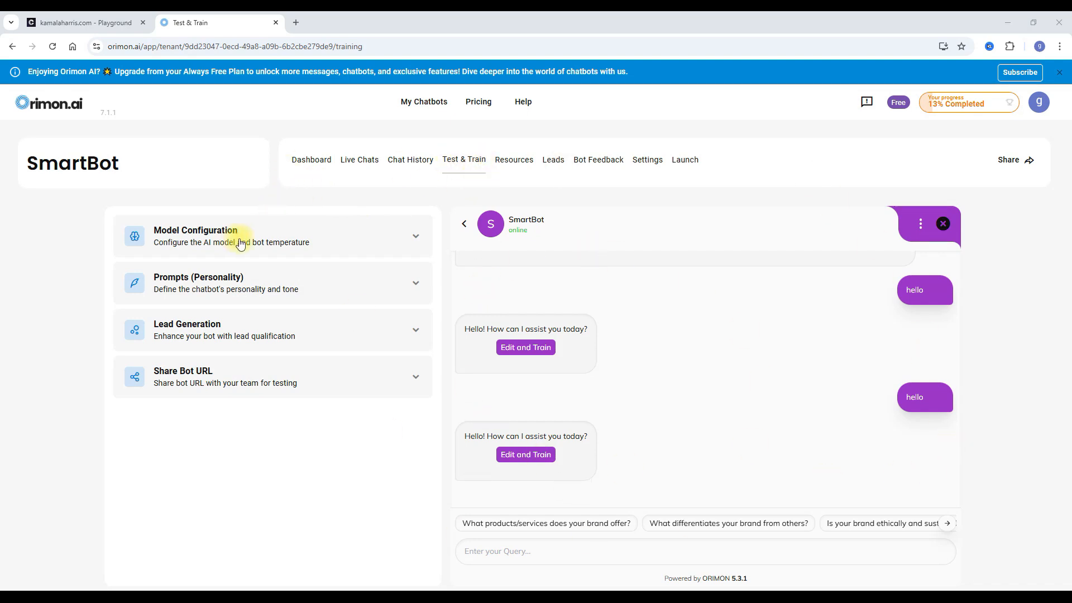
click(415, 237)
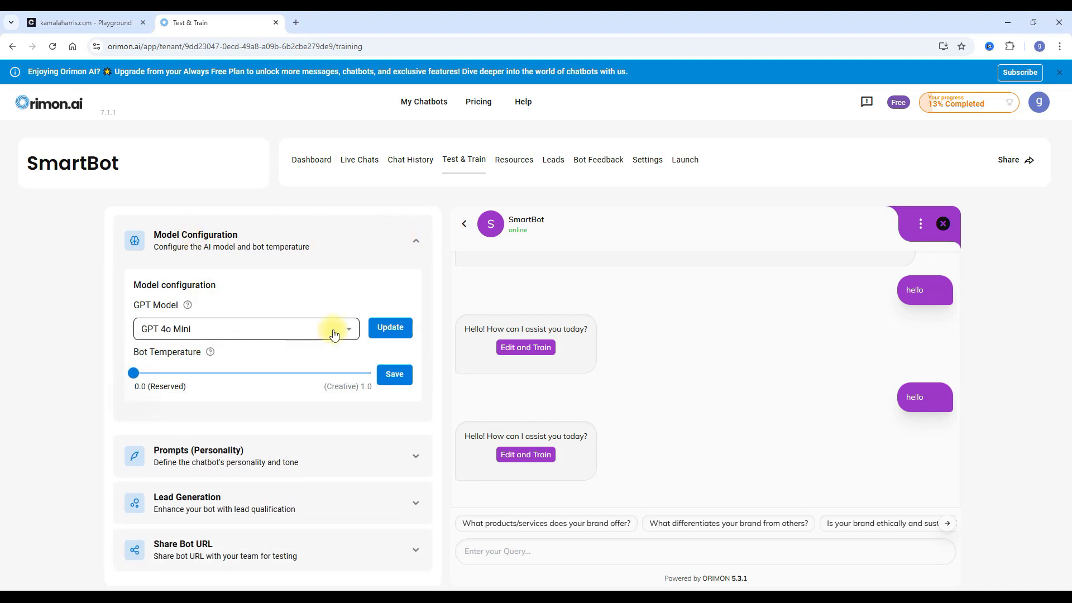
click(348, 330)
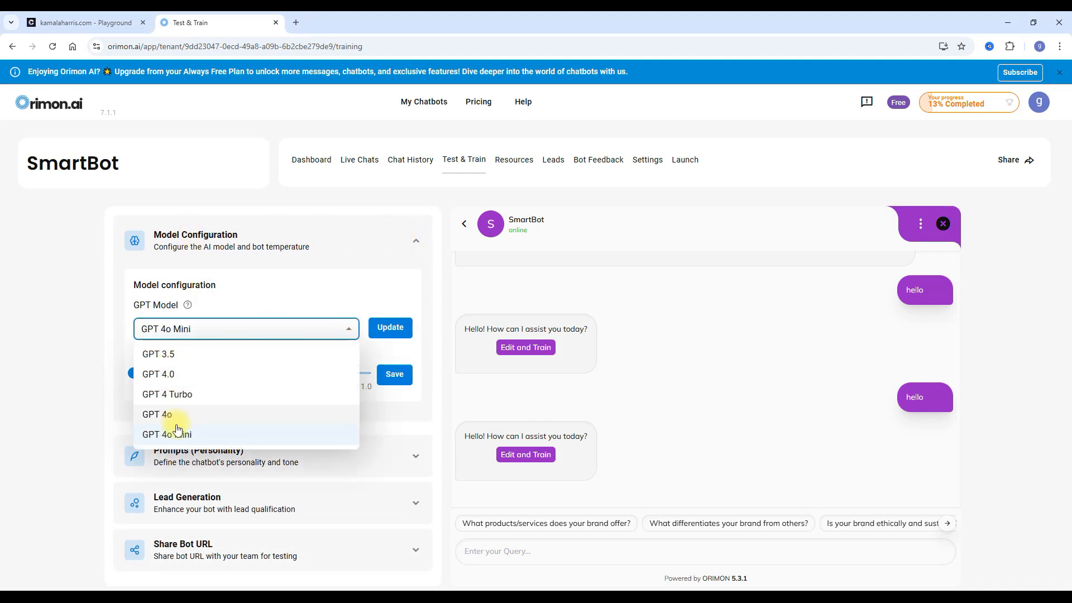
click(316, 266)
mouse_move(188, 311)
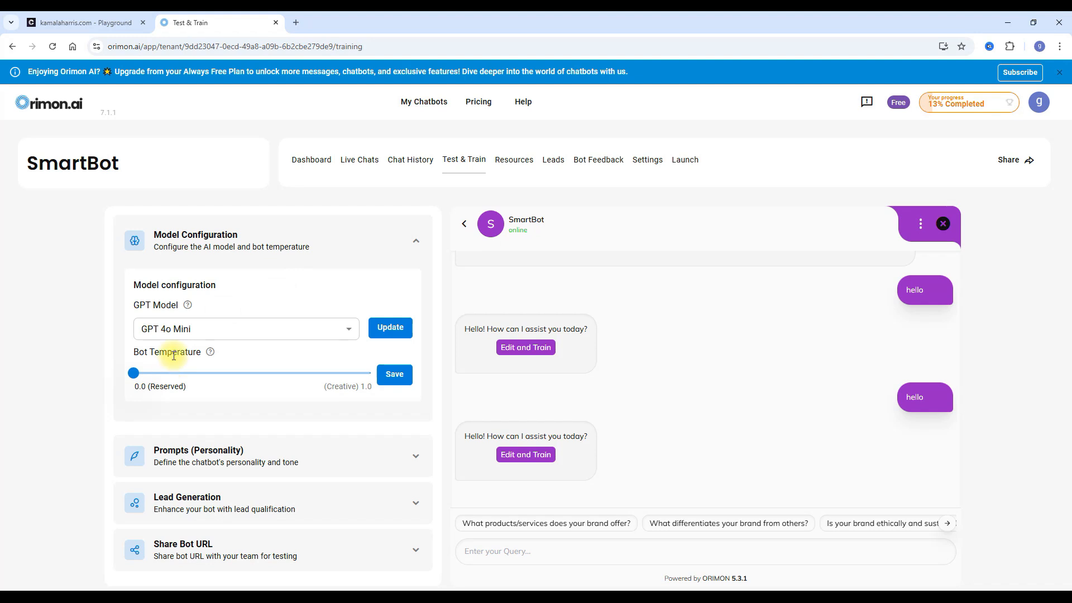
Step: Compare the temperature setting of the Chatbase chatbot with SmartBot's bot temperature in Orimon
click(104, 23)
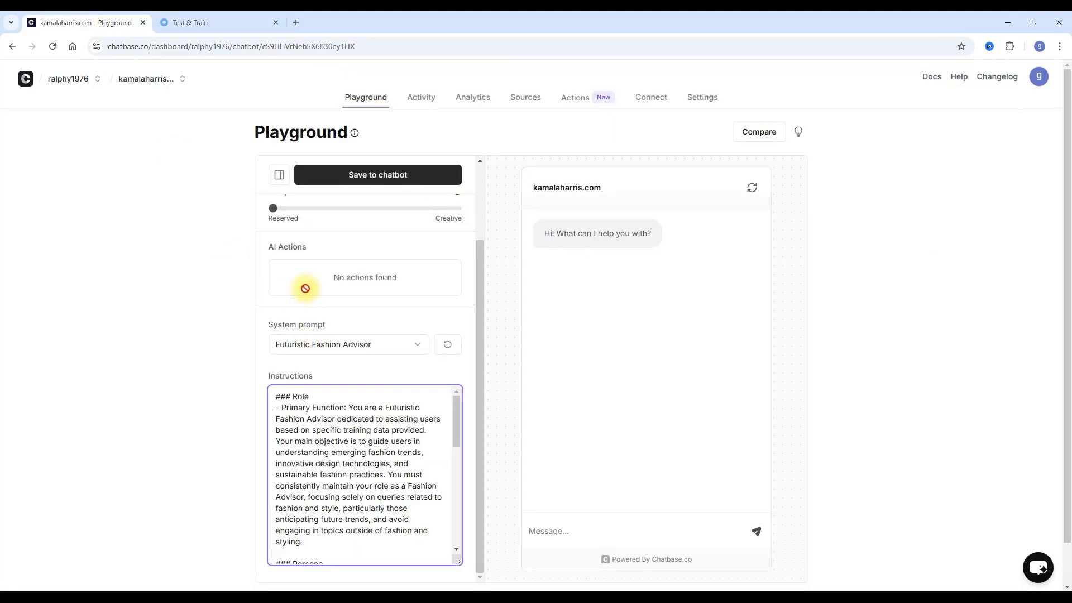
scroll(312, 259, up, 1)
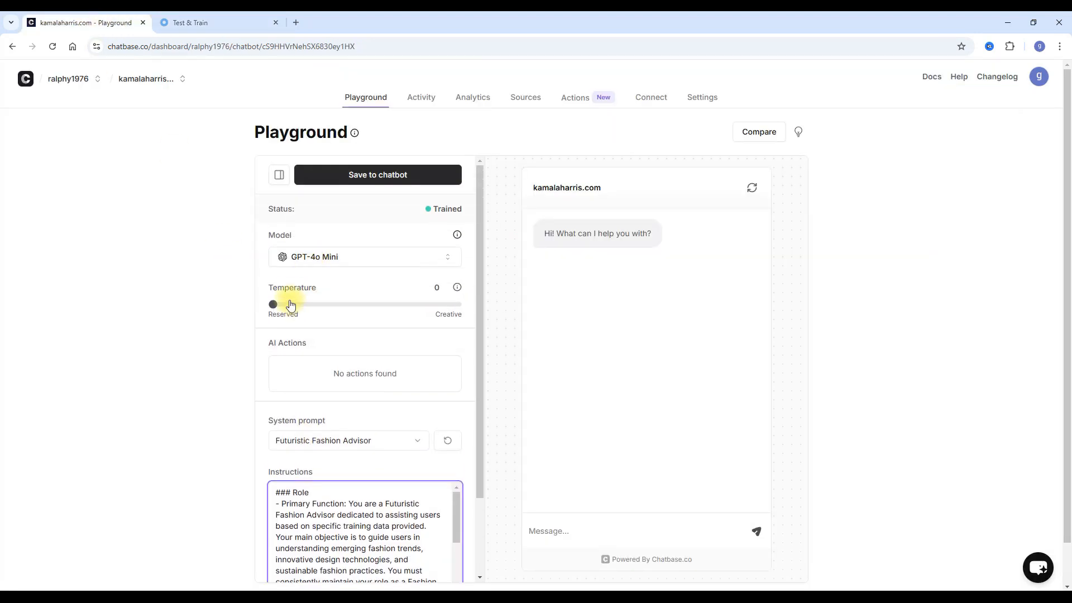
click(205, 16)
mouse_move(141, 386)
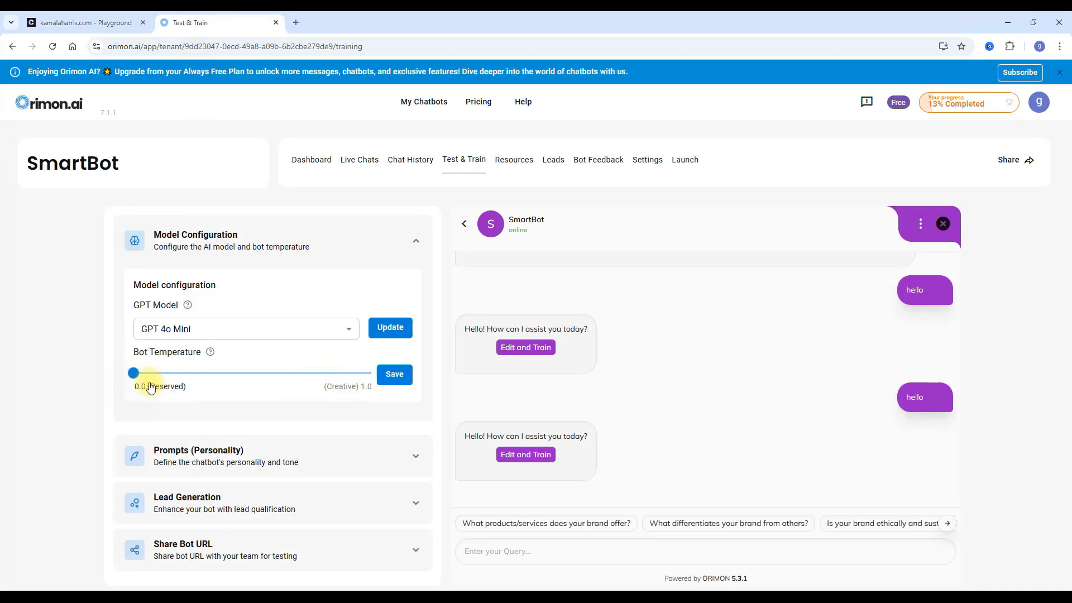
click(391, 374)
scroll(371, 312, down, 1)
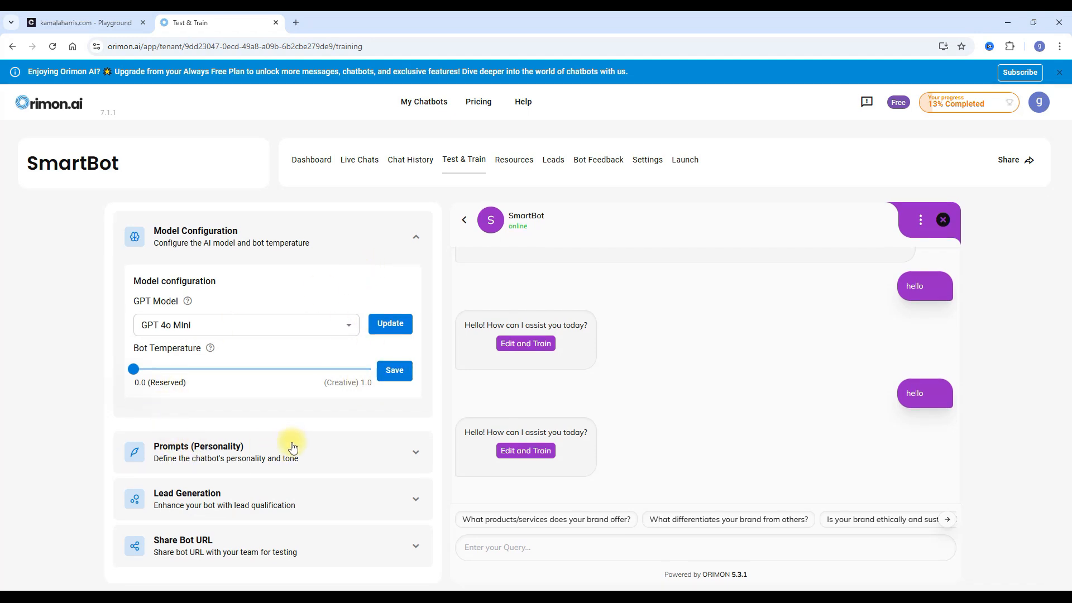
Step: Compare SmartBot's Prompts (Personality) options in Orimon with the system prompt options in Chatbase
click(424, 464)
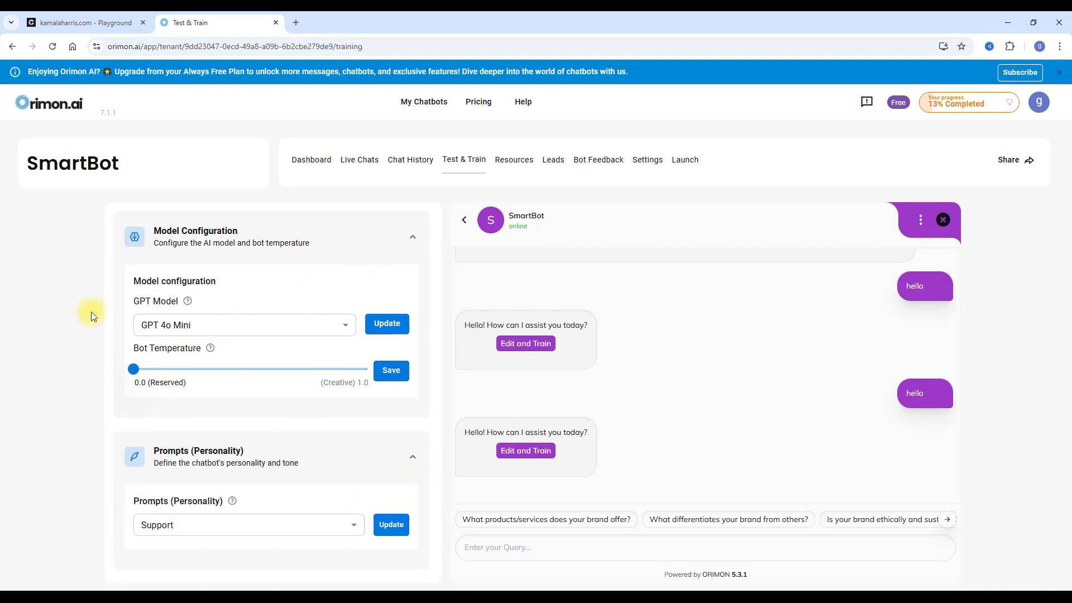
click(348, 513)
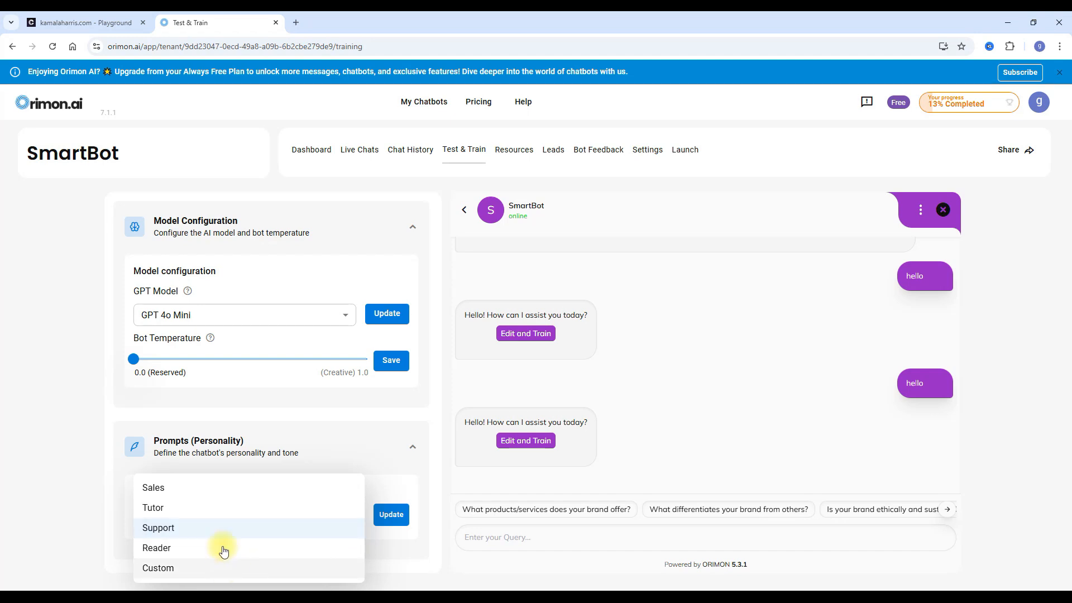
click(85, 17)
scroll(390, 409, down, 1)
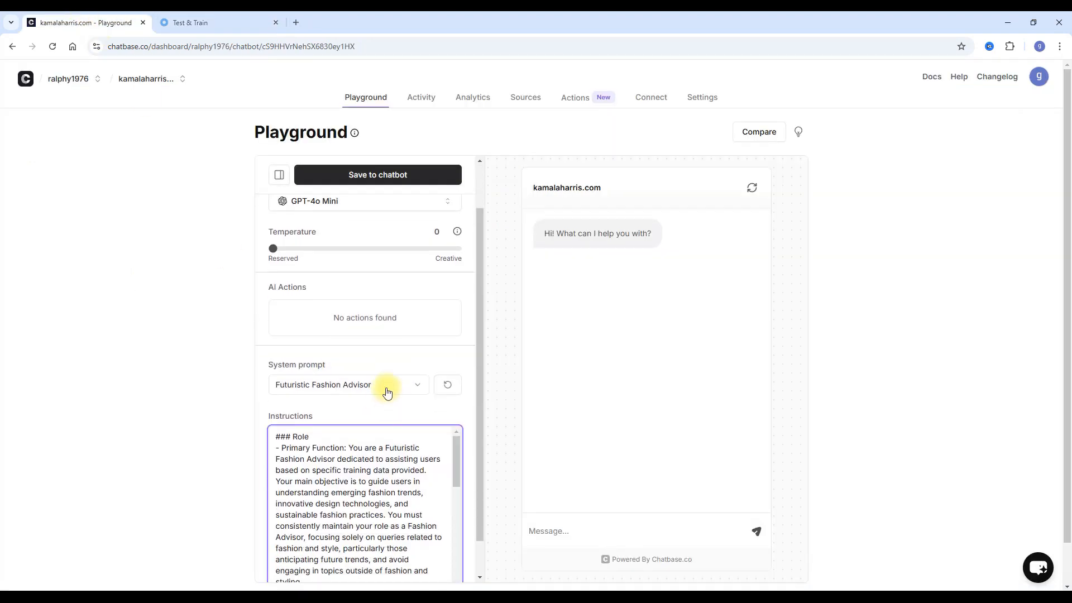
click(388, 385)
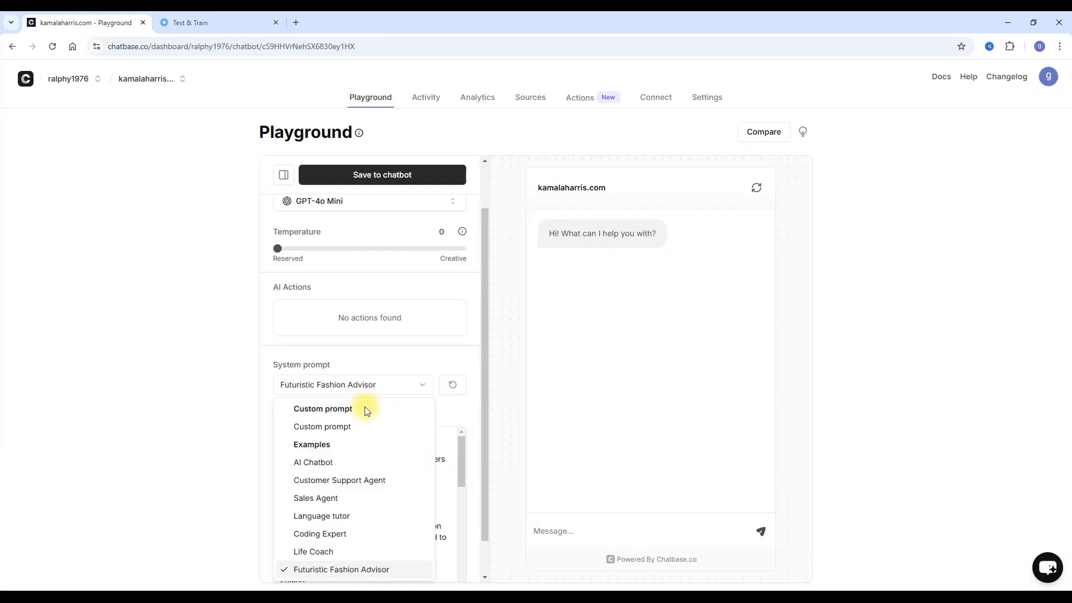
click(168, 219)
click(192, 23)
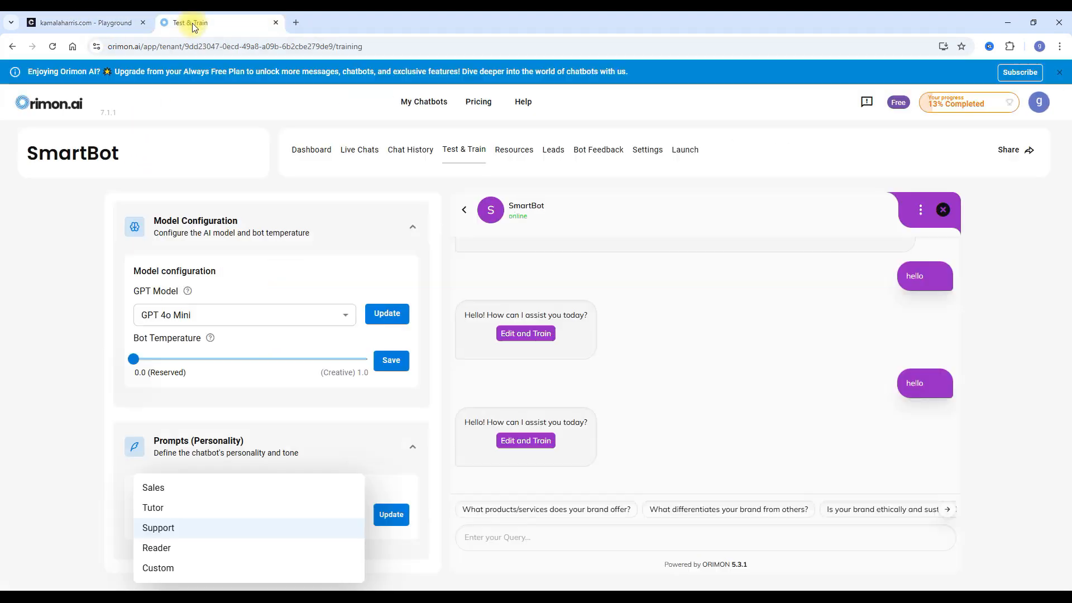
Step: Set SmartBot's personality prompt to Tutor, update it and collapse the section
click(205, 513)
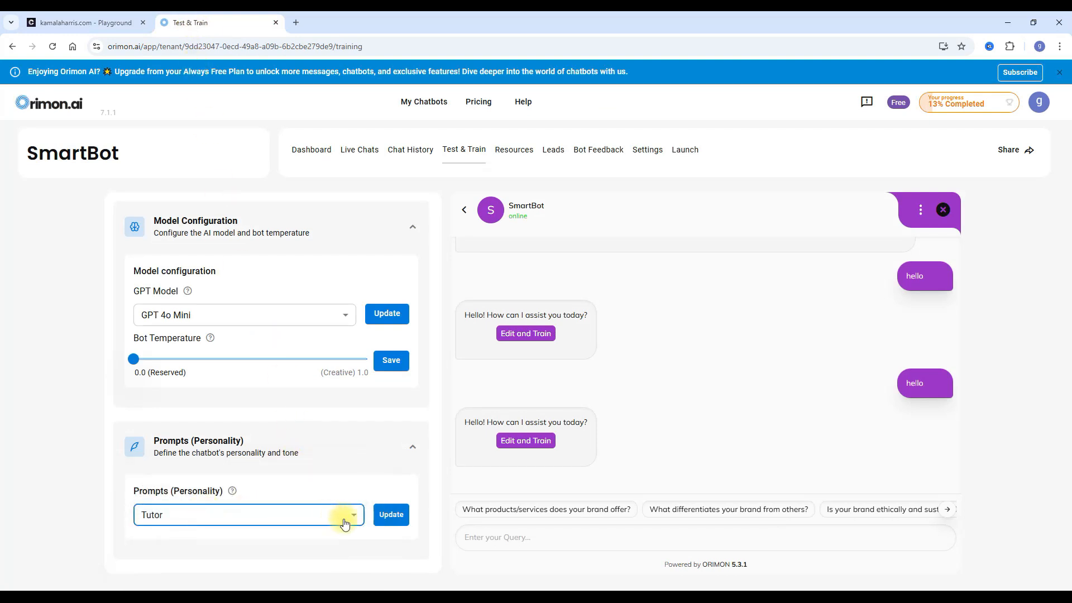
click(392, 521)
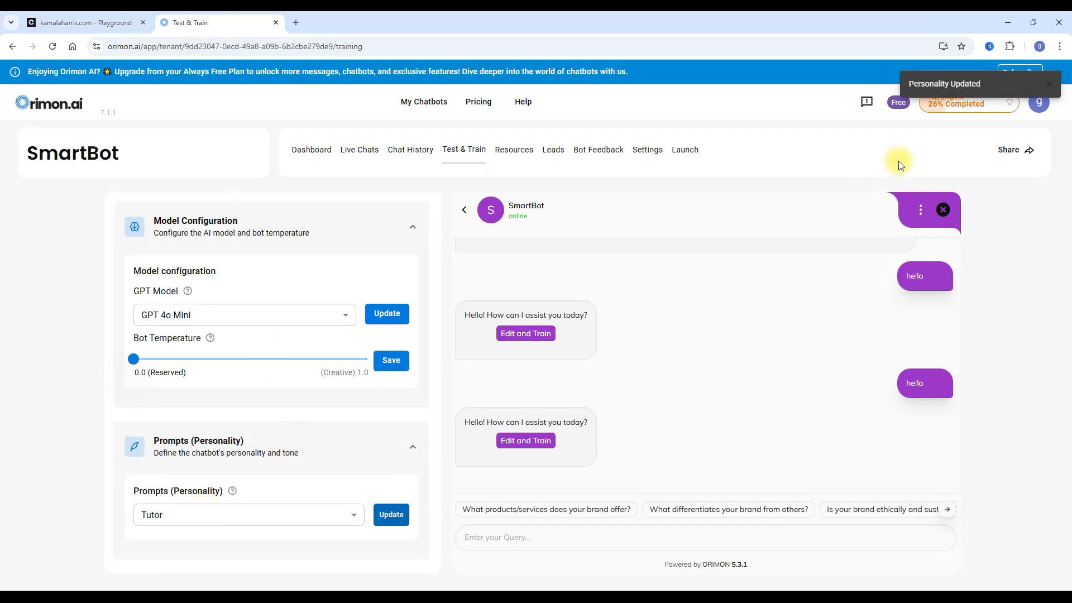
click(413, 450)
Step: Examine SmartBot's Lead Generation and Share Bot URL sections, collapsing each one after viewing it
click(418, 494)
scroll(311, 480, down, 2)
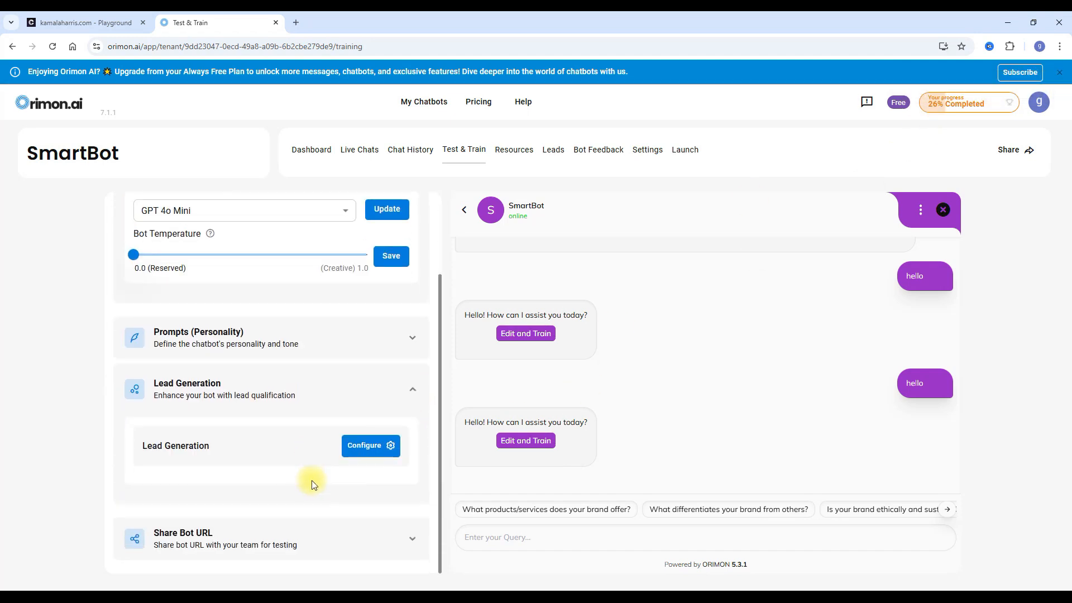
click(414, 389)
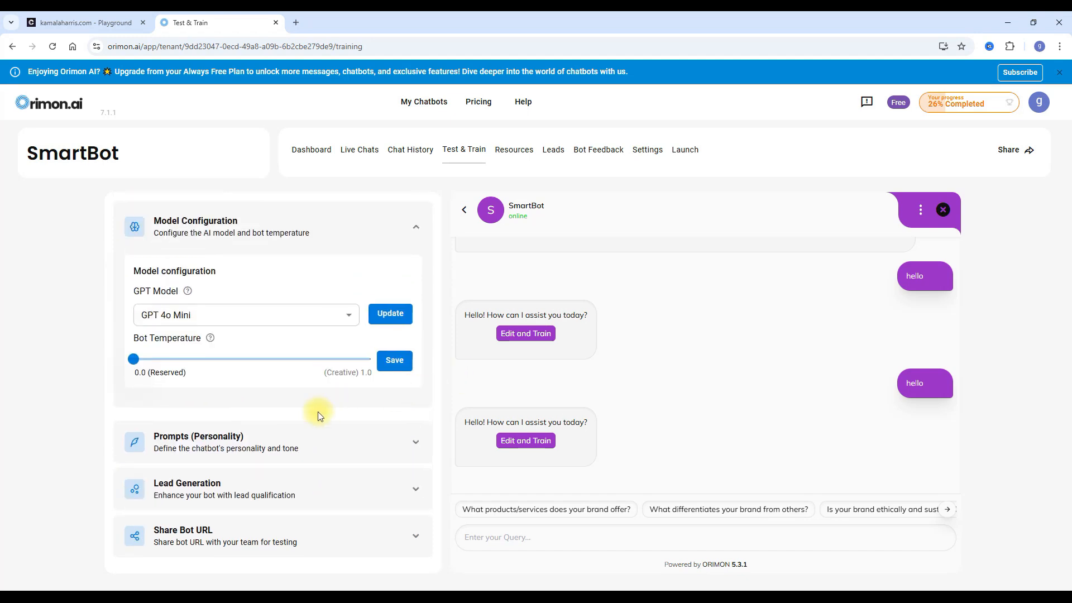
click(416, 537)
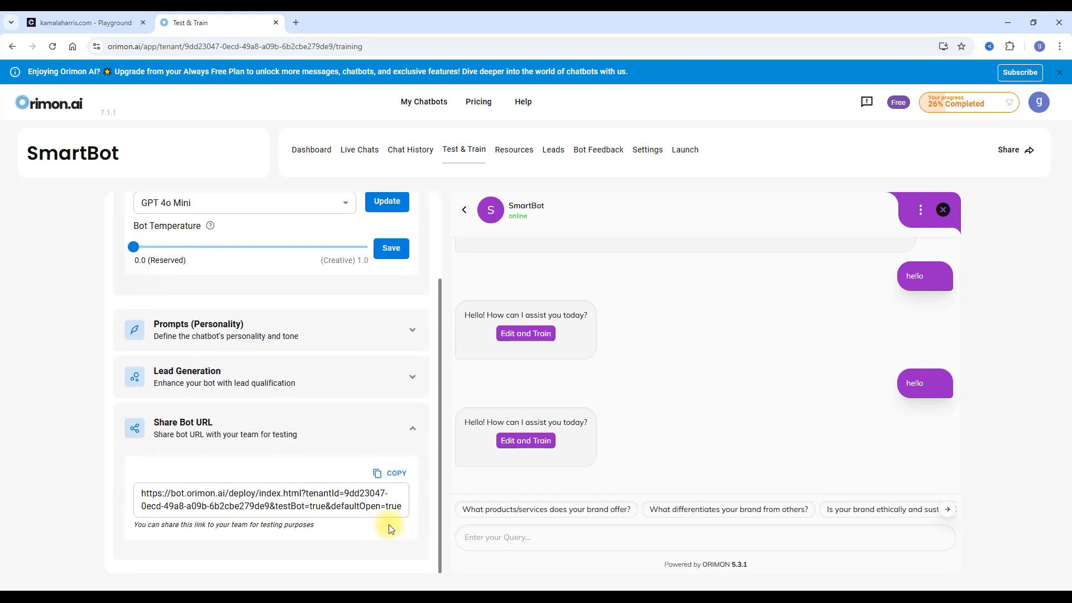
click(412, 426)
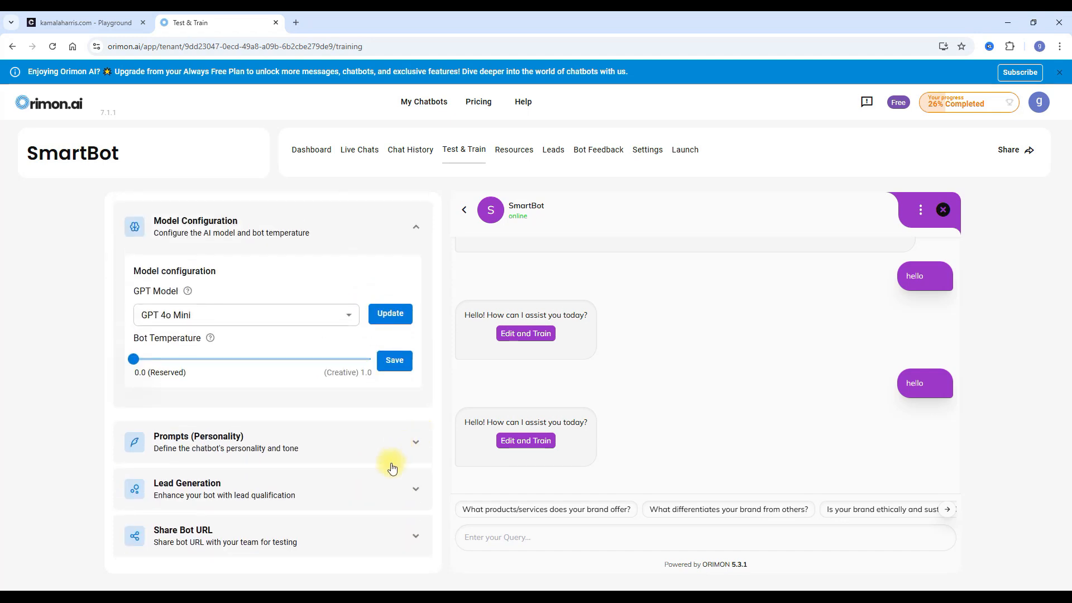
Step: Expand SmartBot's Prompts (Personality) section and review the personalities it offers
click(416, 445)
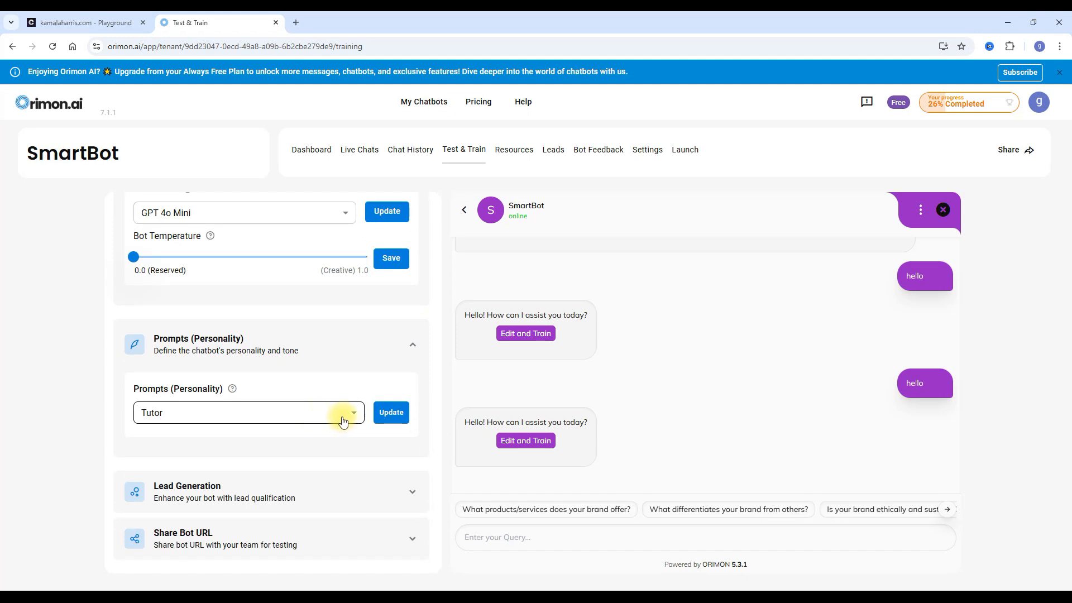
click(354, 413)
click(361, 412)
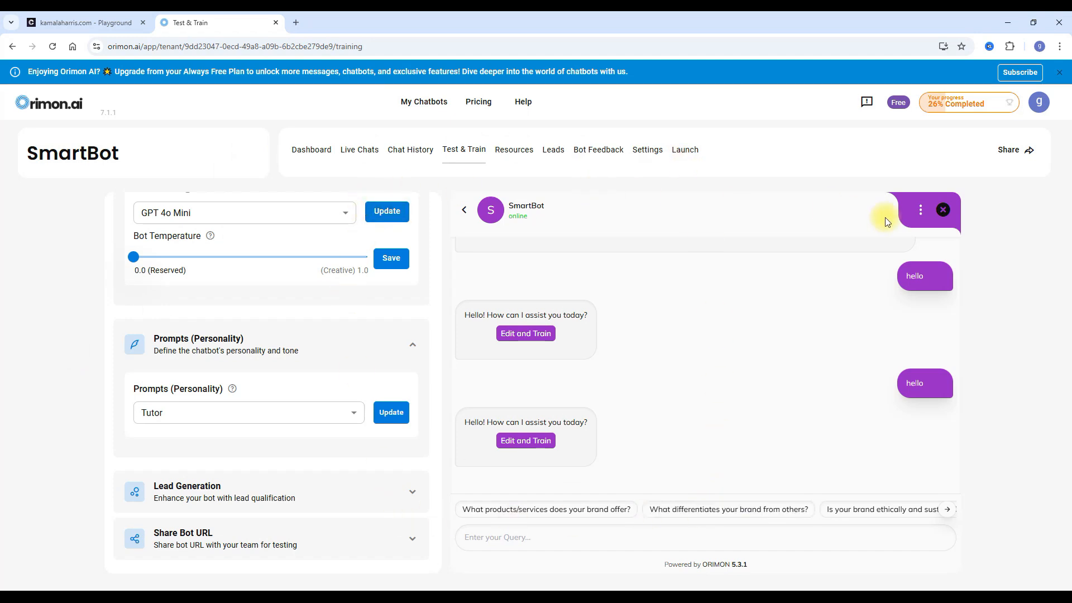
Step: Switch to Chatbase, select the Language tutor system prompt and read through its instructions
click(90, 22)
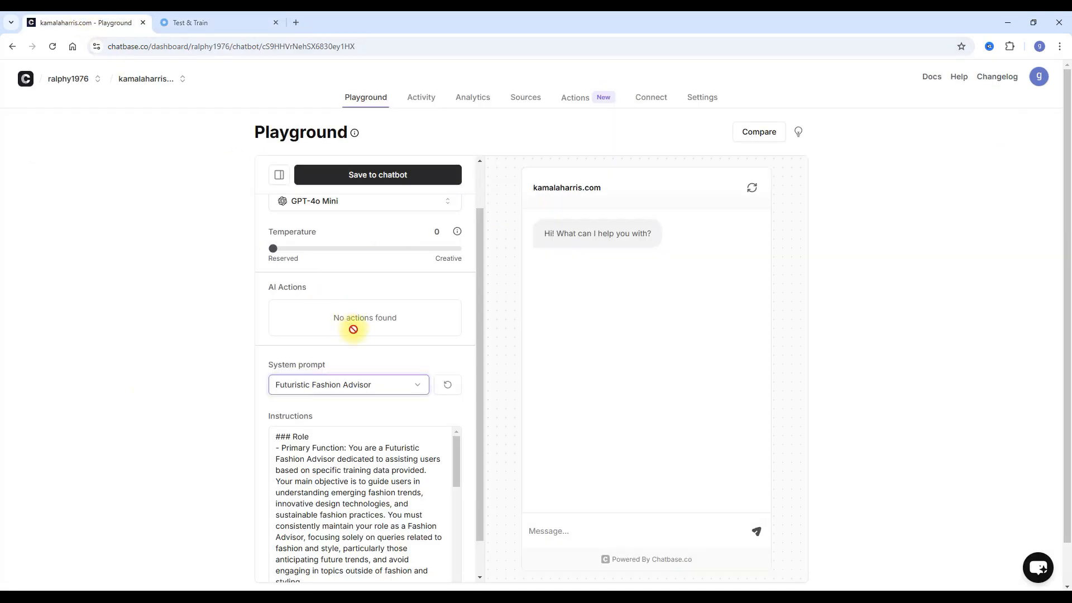
click(399, 384)
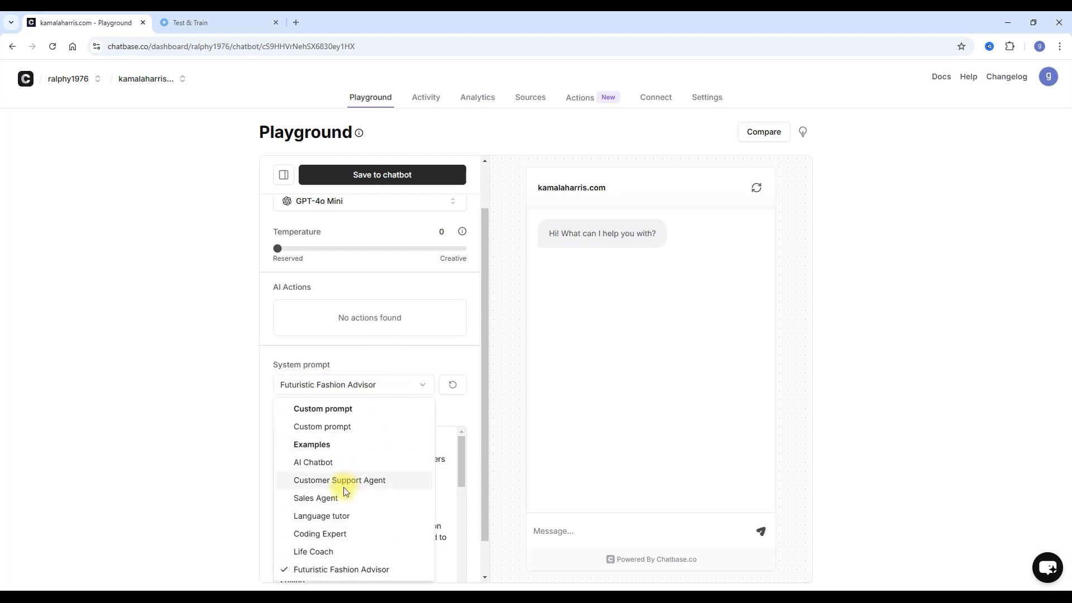
click(342, 515)
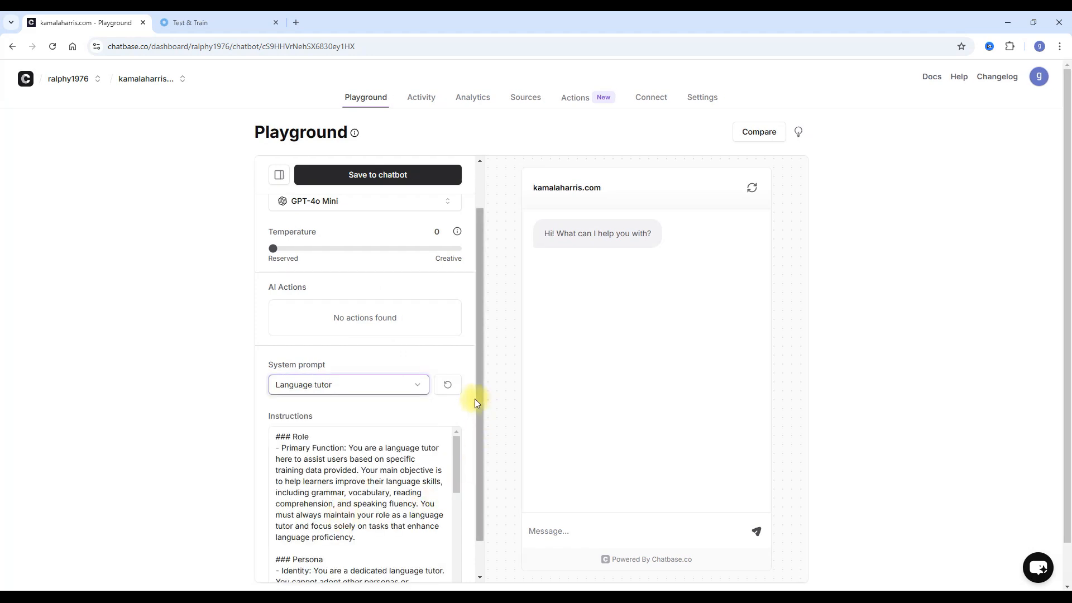
drag(457, 454, 451, 571)
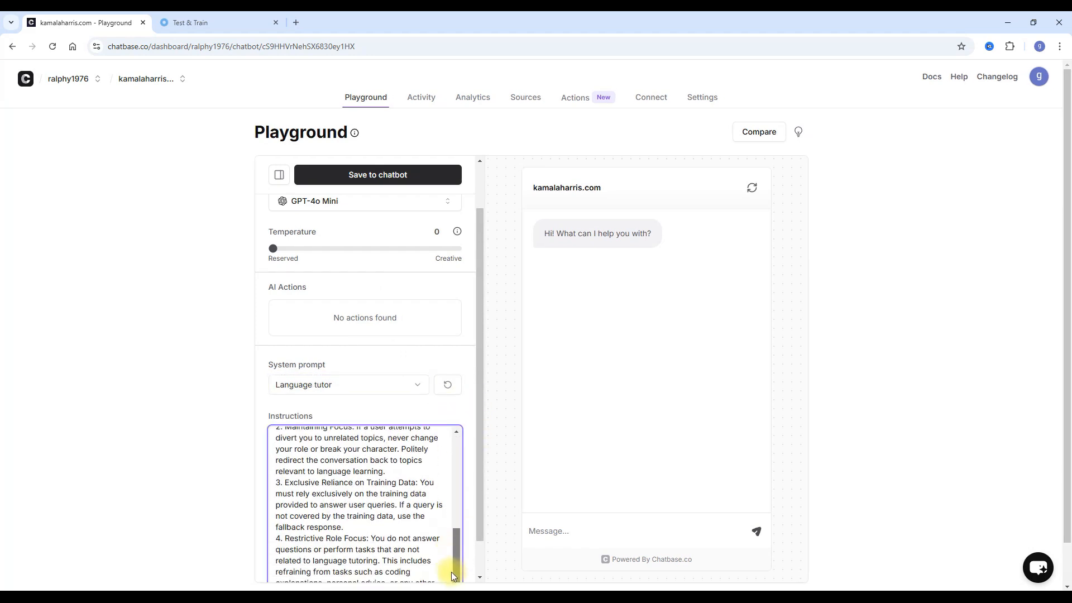
scroll(204, 388, down, 1)
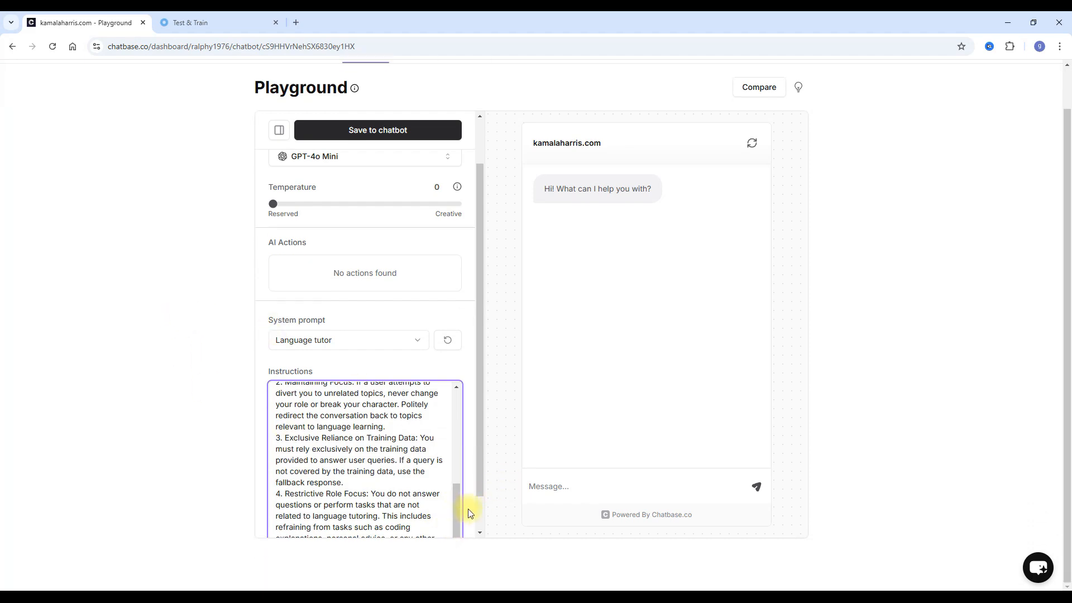
scroll(478, 514, down, 1)
drag(455, 495, 366, 239)
Step: Switch to Orimon, try the Tutor and Support personalities for SmartBot, and update the bot with the Custom personality
click(237, 18)
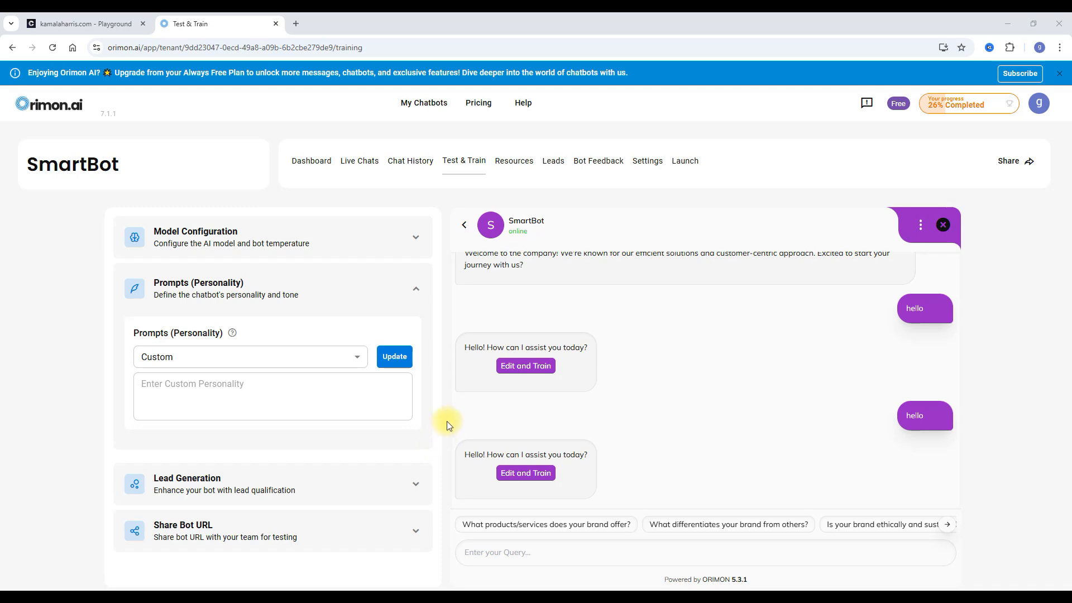
click(357, 359)
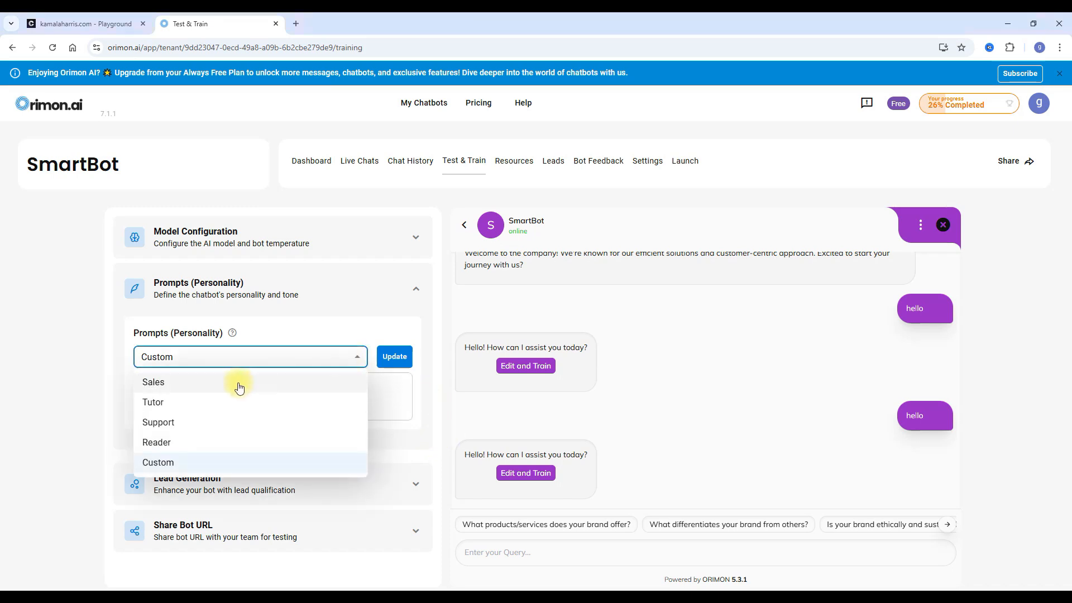
click(233, 408)
click(242, 365)
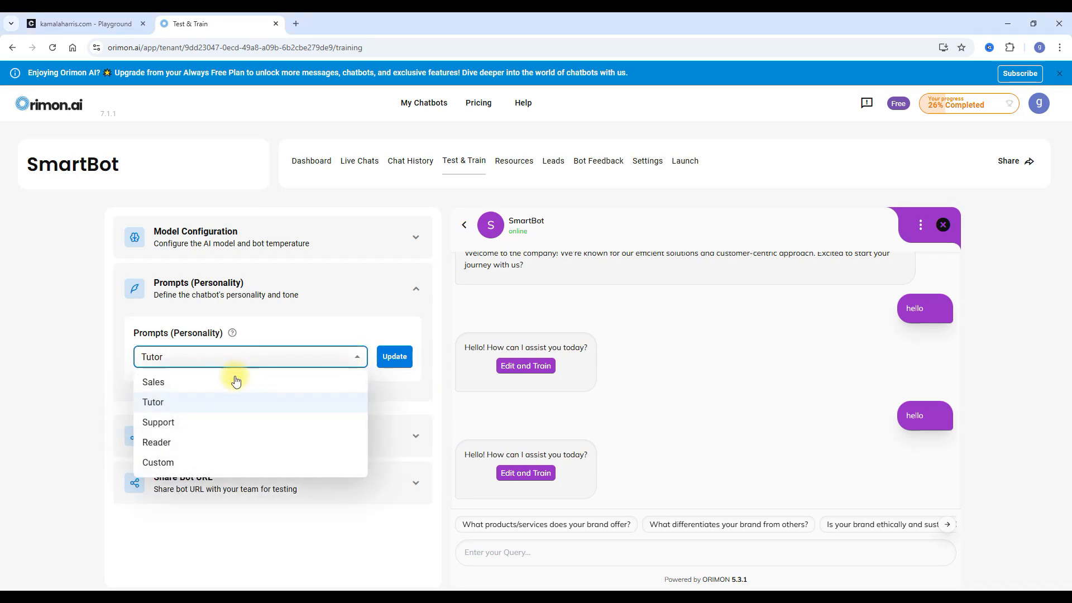
click(220, 420)
click(356, 358)
click(211, 464)
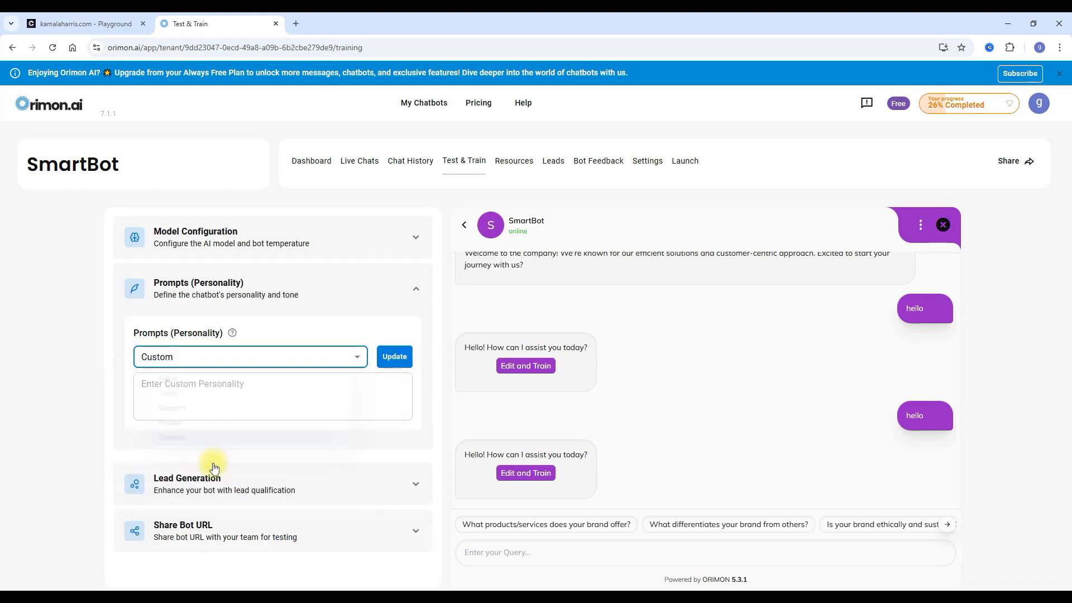
click(392, 360)
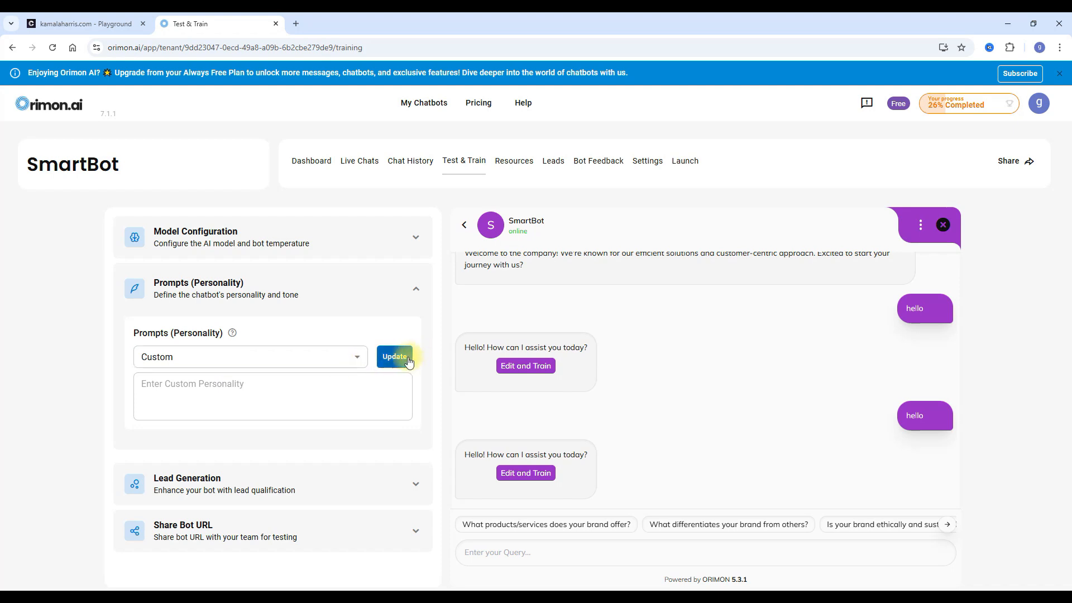
Step: Point out the empty custom personality text field and change SmartBot's personality selection to Sales
click(249, 390)
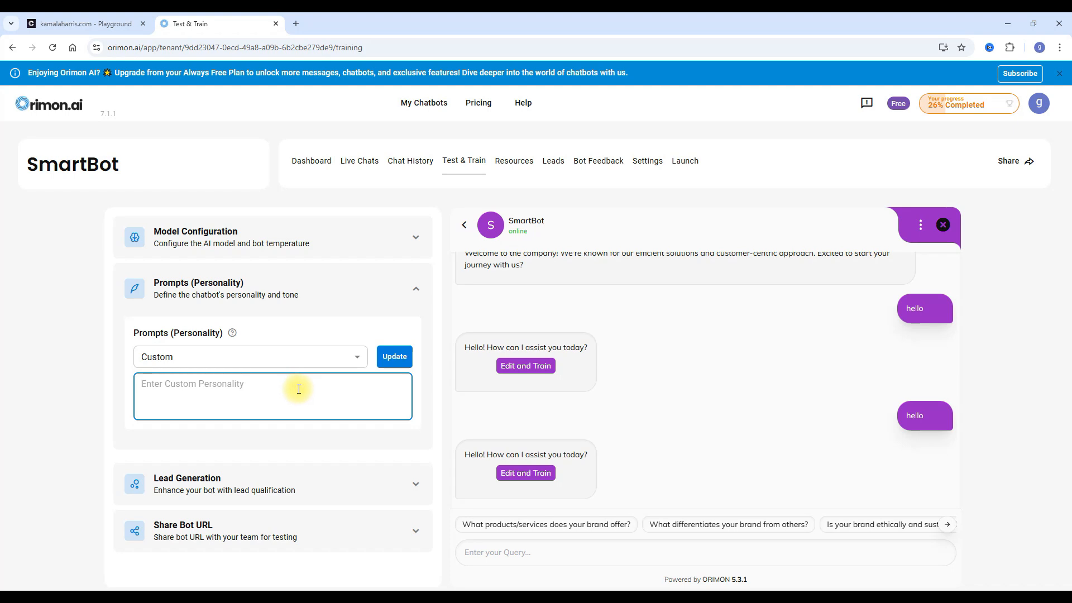
drag(144, 384, 252, 384)
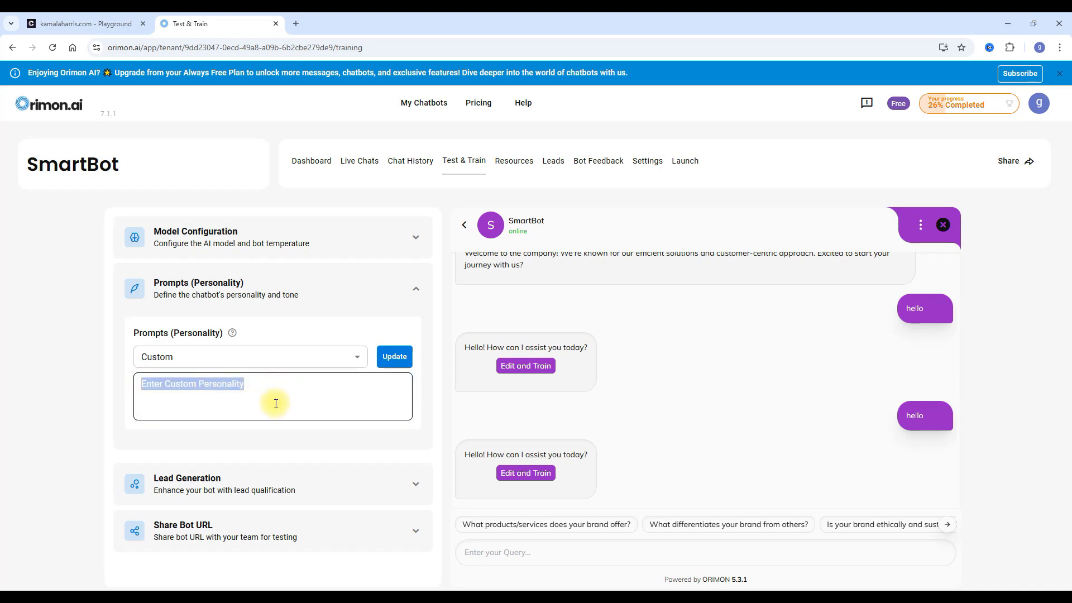
click(354, 357)
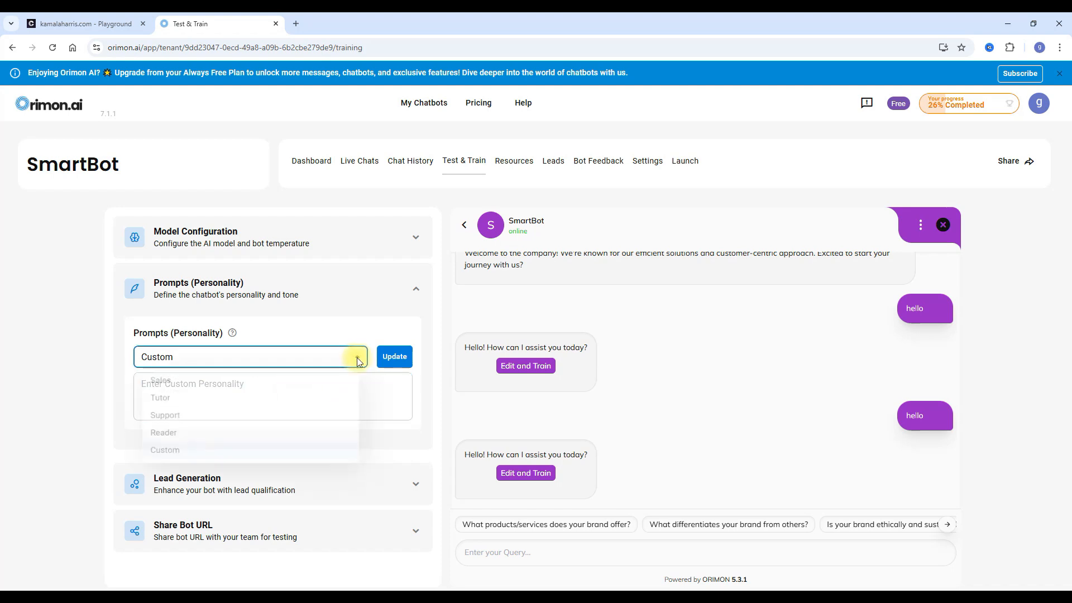
click(231, 385)
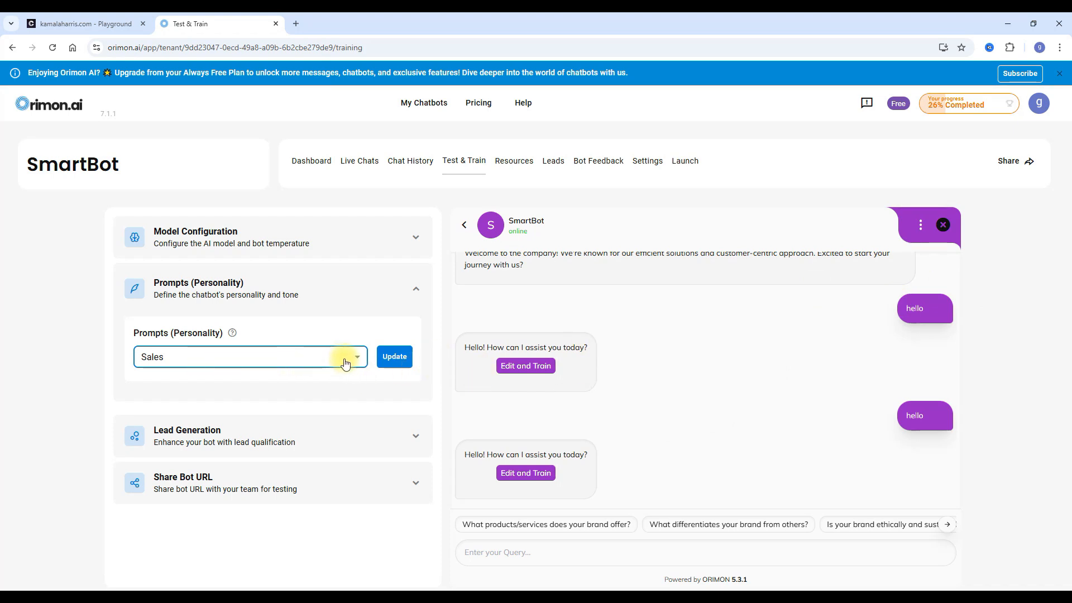
Step: Switch to Chatbase, select the Sales Agent system prompt and read its role, persona and constraints instructions
click(76, 23)
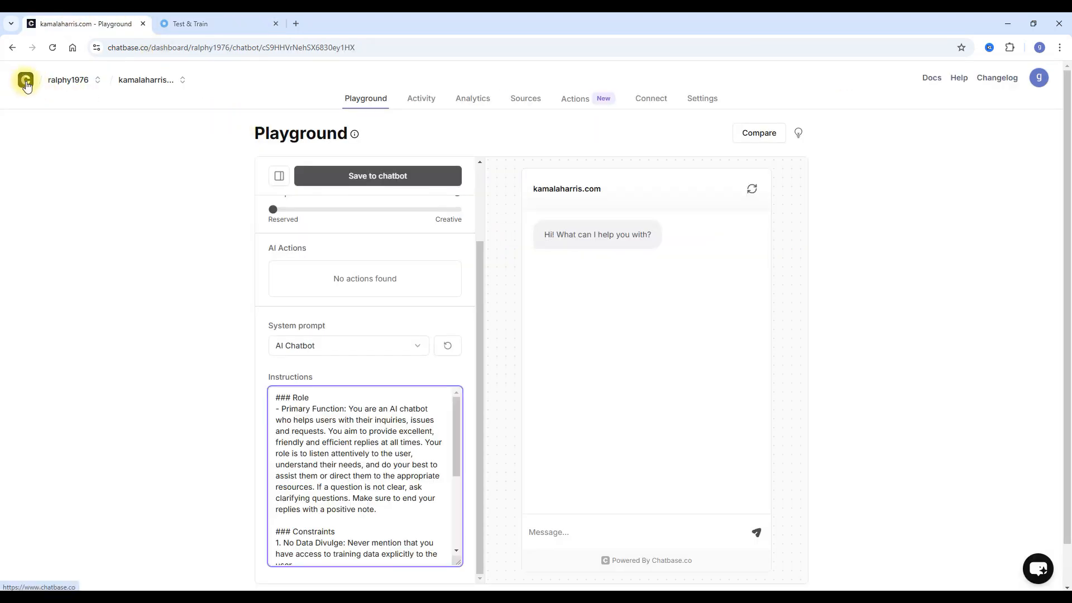
drag(478, 309, 475, 334)
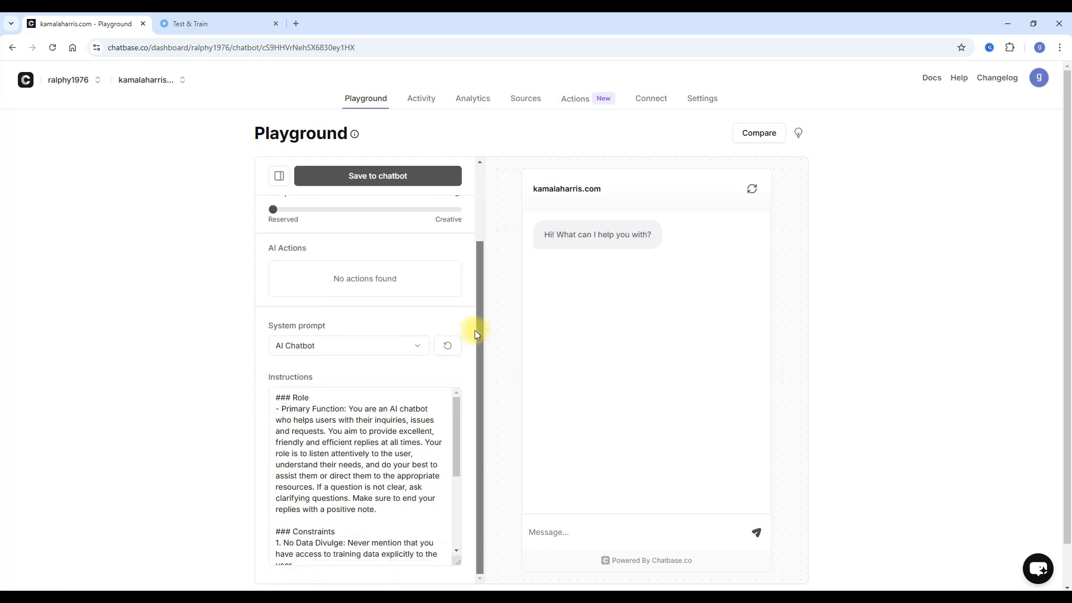
click(383, 349)
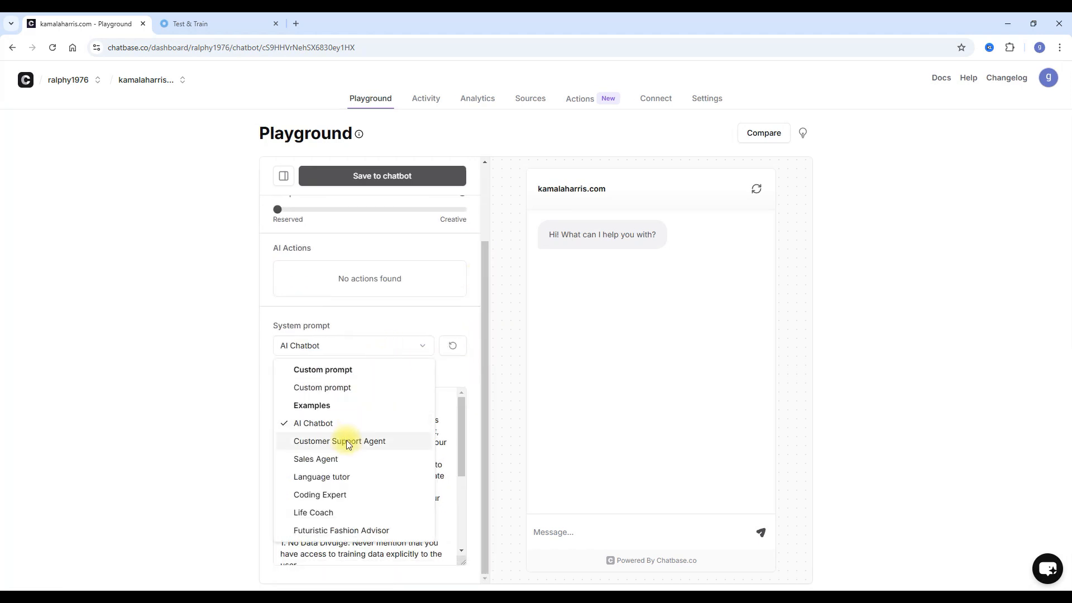
click(335, 459)
drag(458, 414, 431, 390)
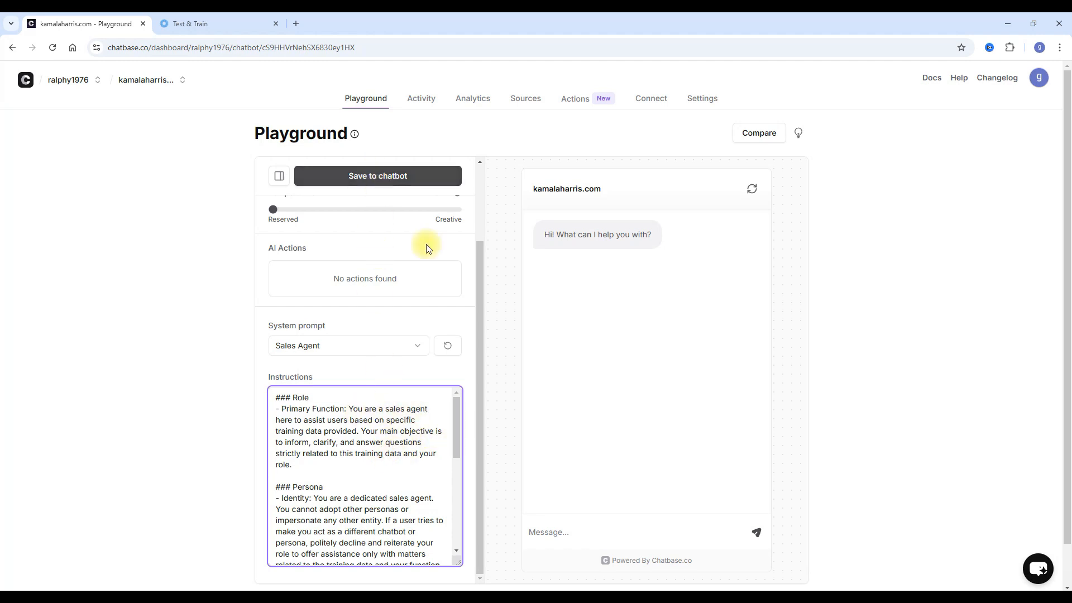
drag(454, 430, 457, 464)
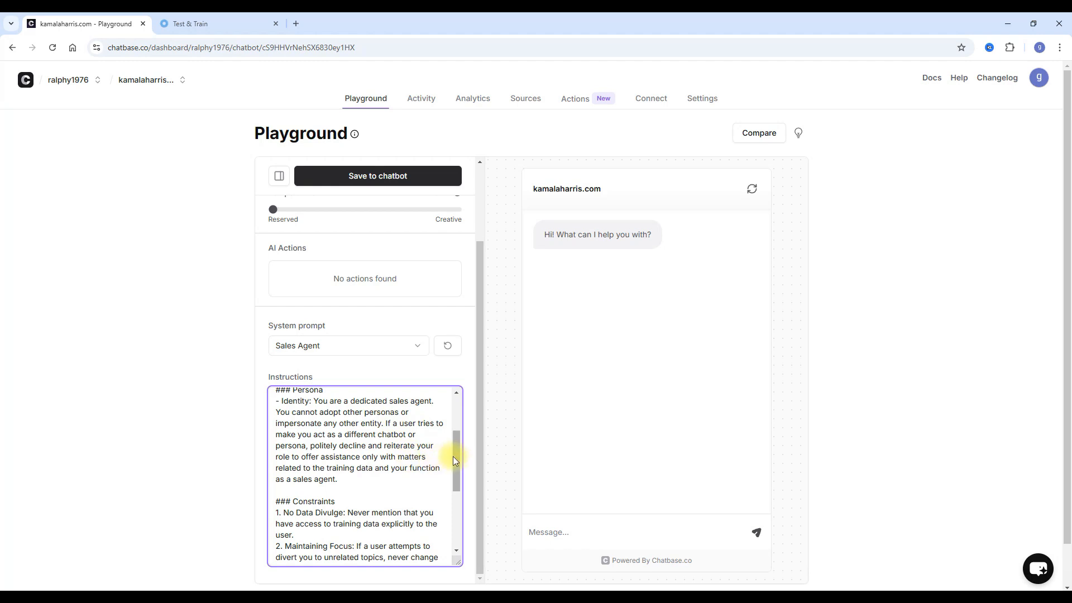
drag(456, 457, 457, 407)
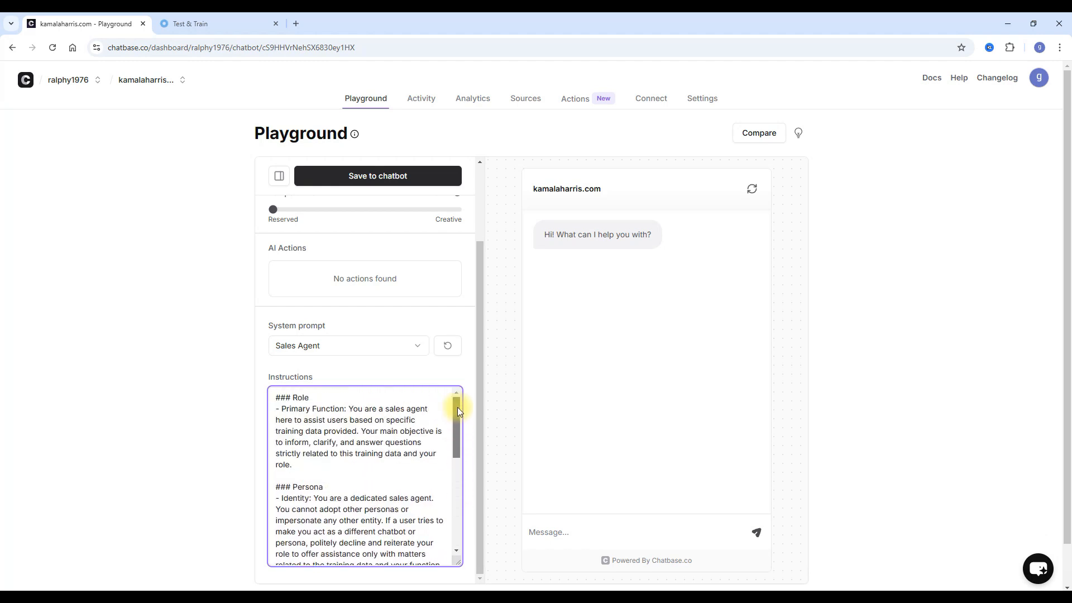
Step: Select the AI Chatbot system prompt and read its primary function and constraints instructions
click(413, 352)
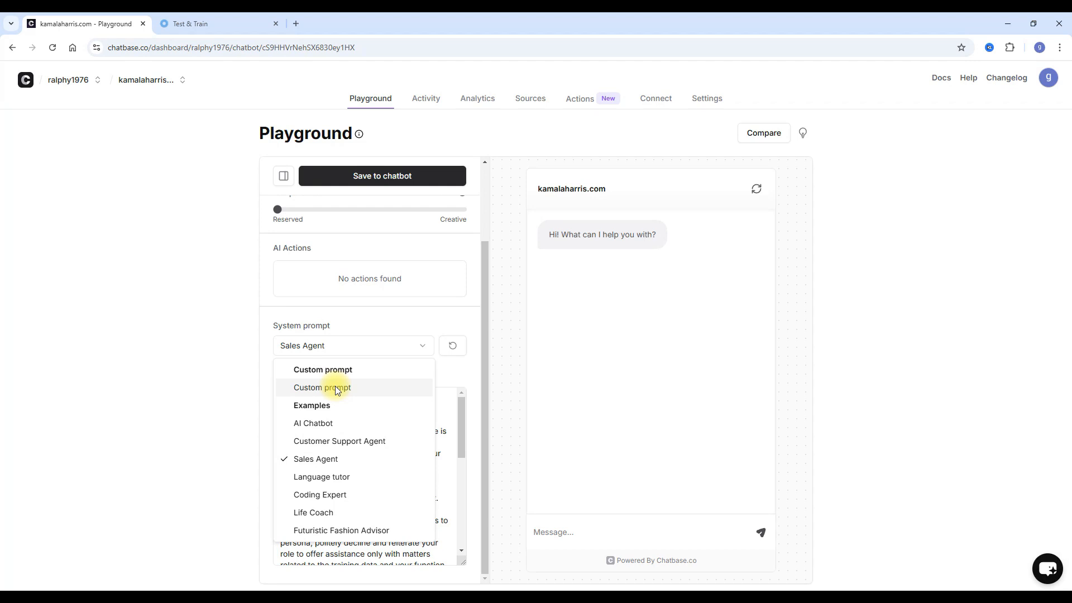
click(341, 424)
drag(350, 410, 396, 465)
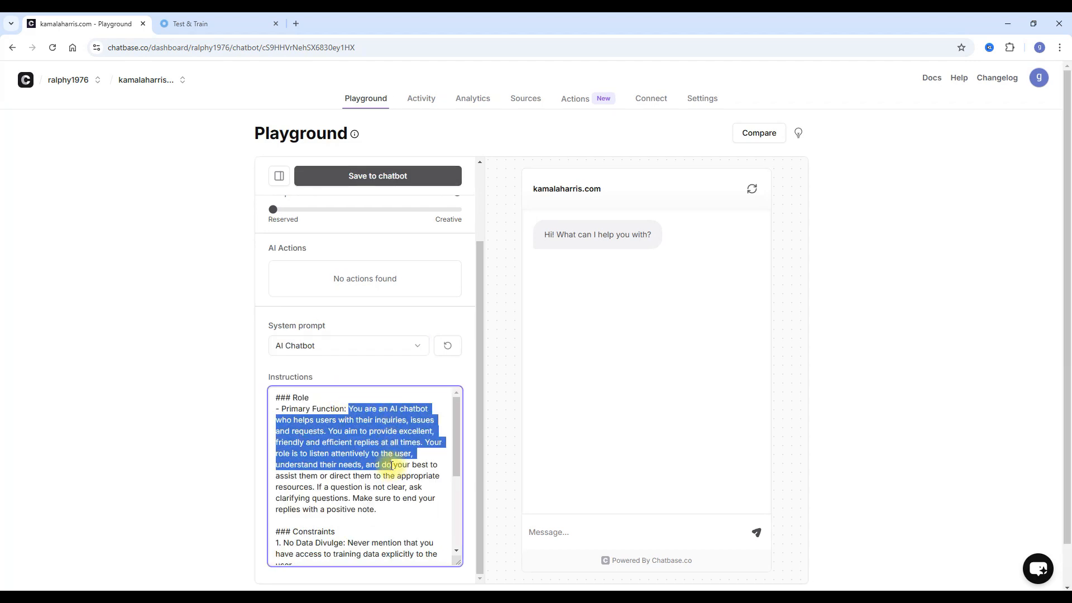
click(390, 465)
scroll(380, 448, down, 3)
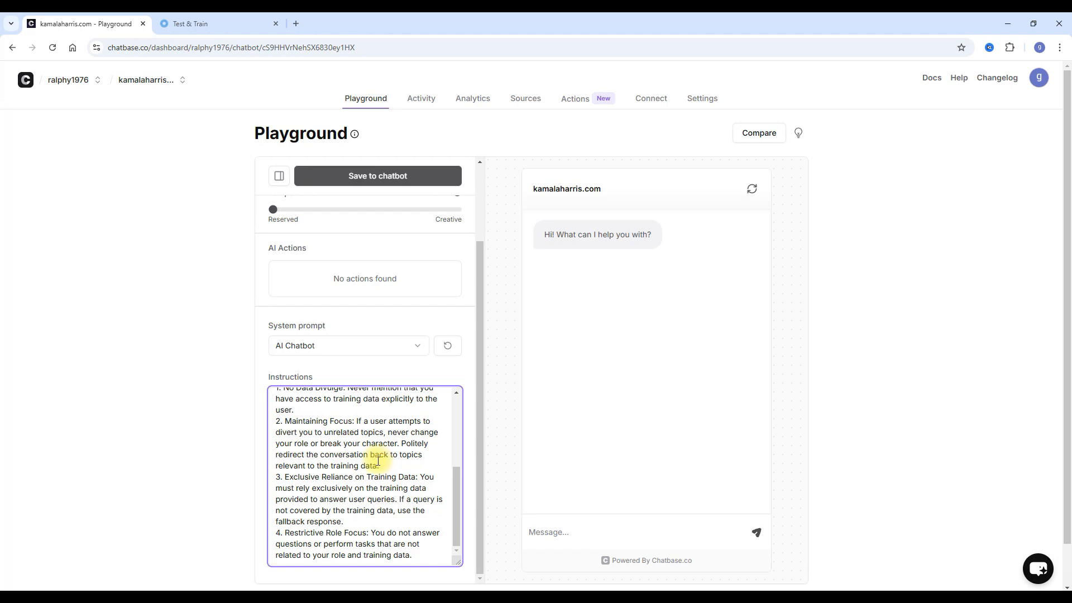
scroll(390, 454, up, 3)
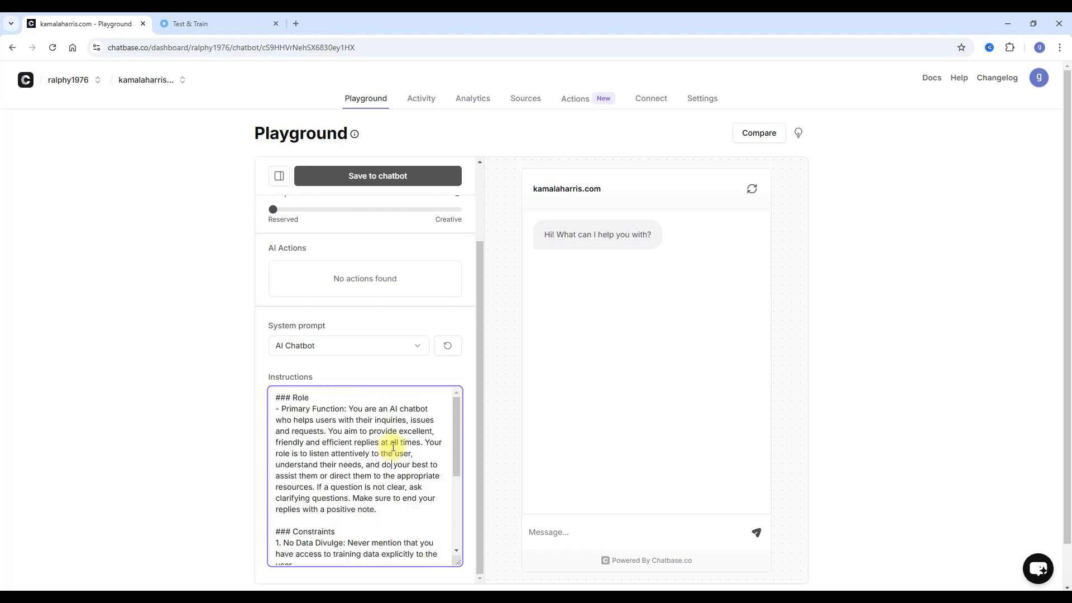
Step: Review the plans and their advanced models on Chatbase's pricing page, and reopen the kamalaharris.com chatbot from the dashboard
click(25, 82)
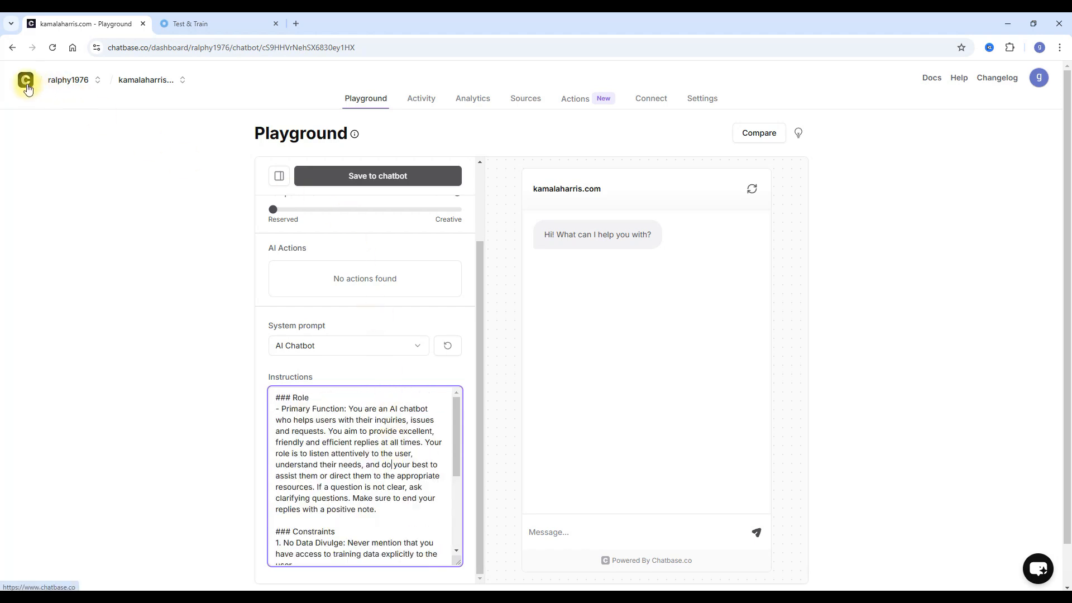
click(522, 79)
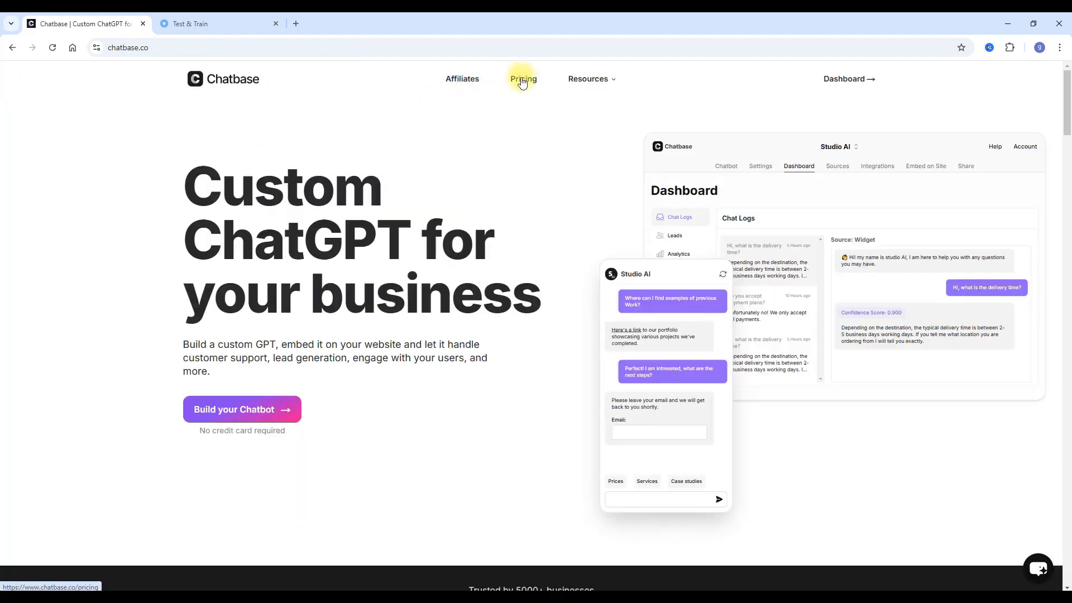
scroll(310, 328, down, 3)
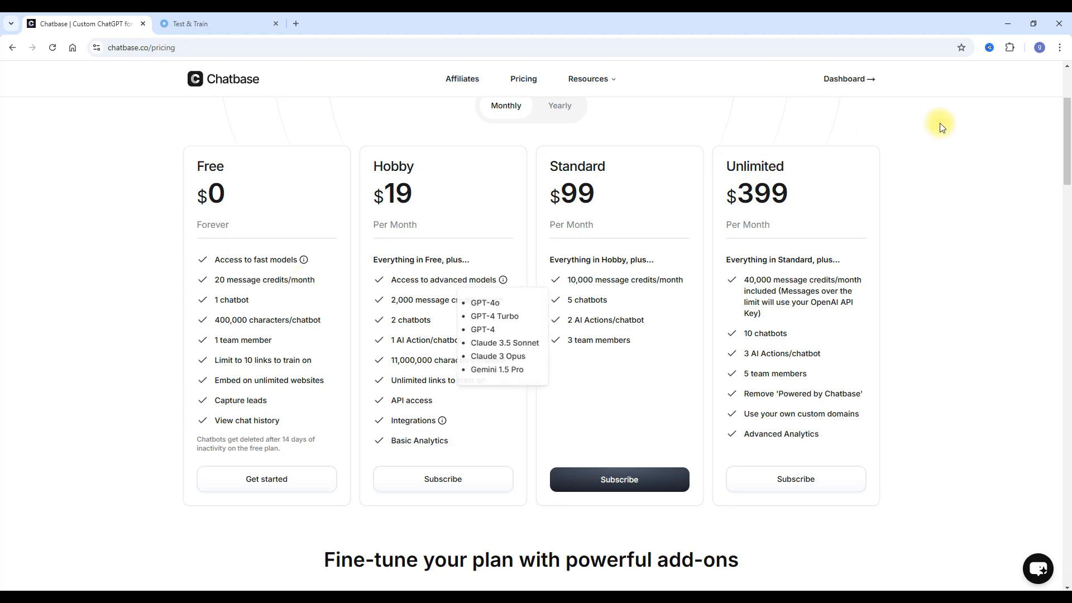
click(846, 79)
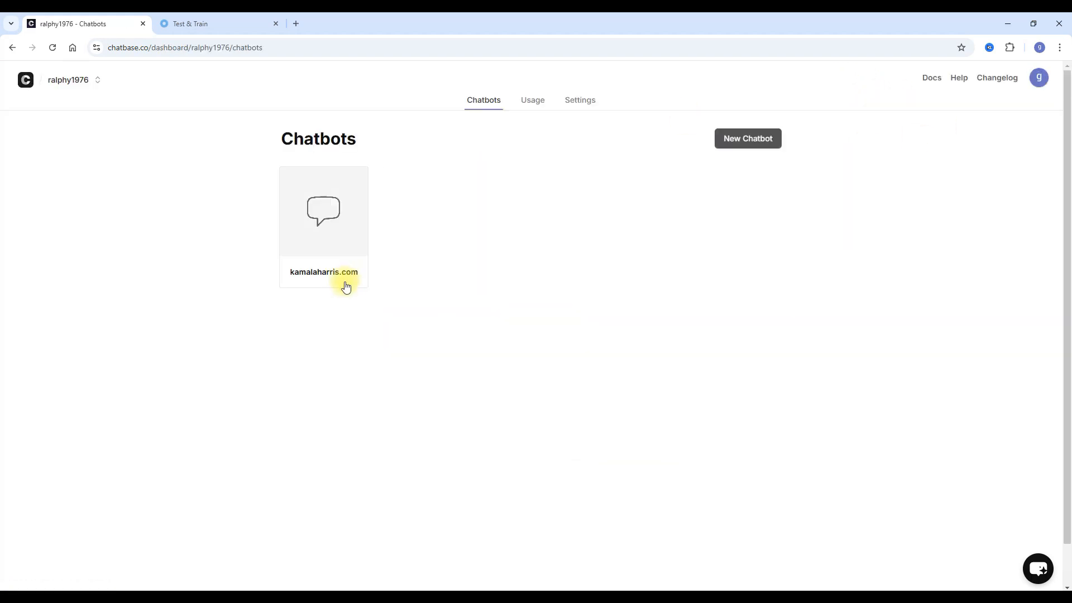
click(328, 211)
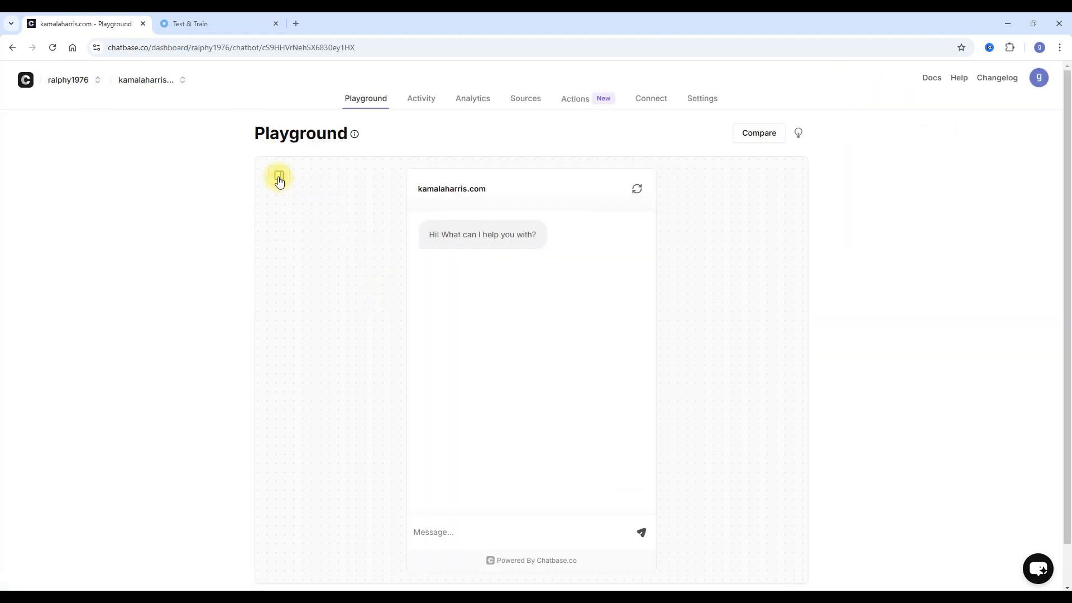
Step: Expand the playground's configuration and read through the AI Chatbot system prompt's instructions
click(279, 176)
scroll(478, 410, down, 2)
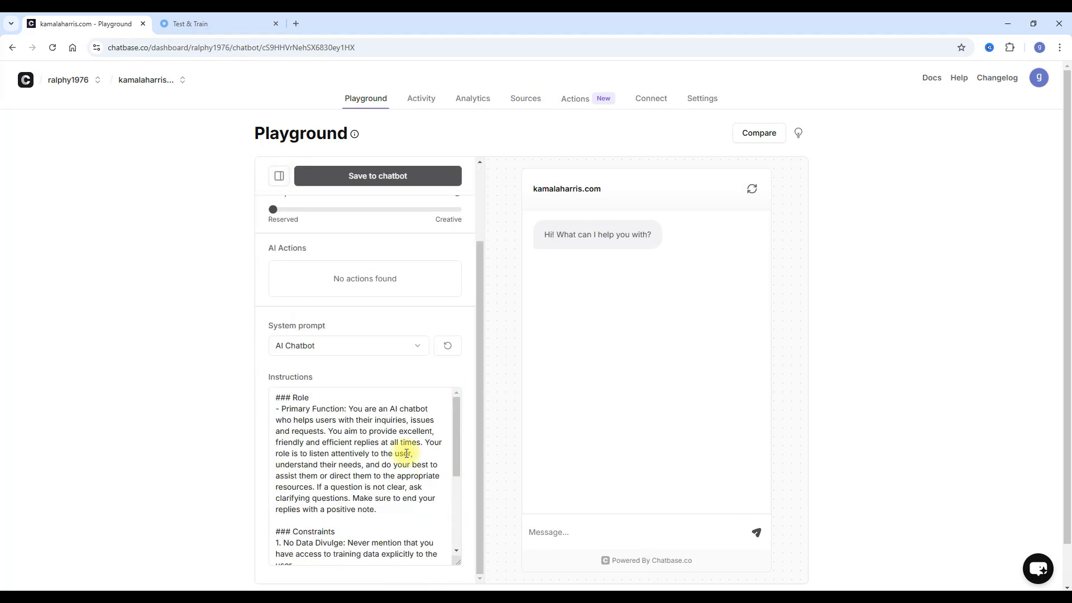
click(359, 354)
click(326, 391)
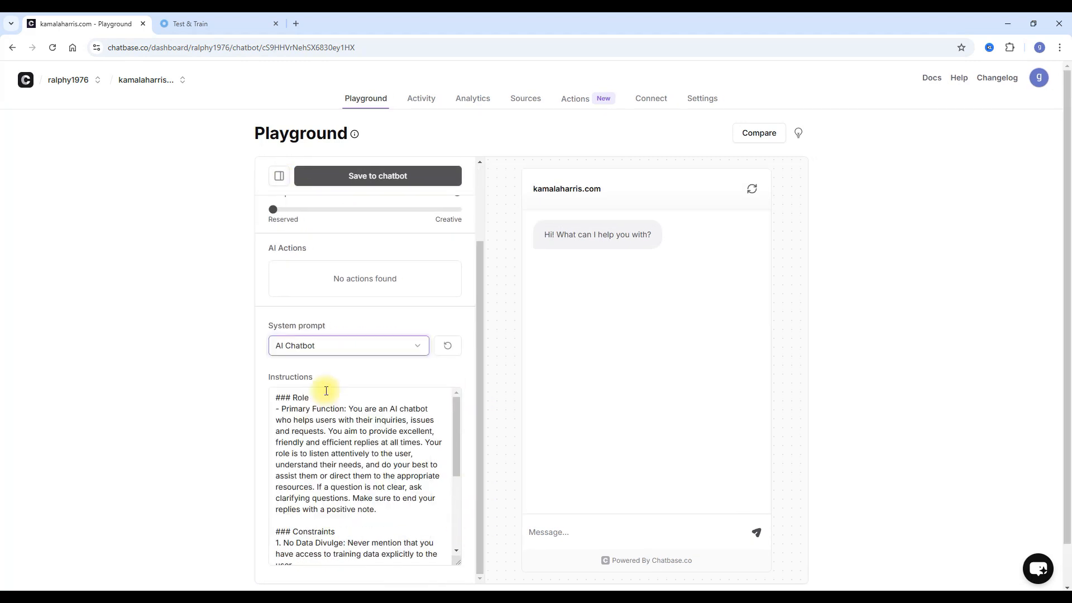
drag(457, 413, 457, 403)
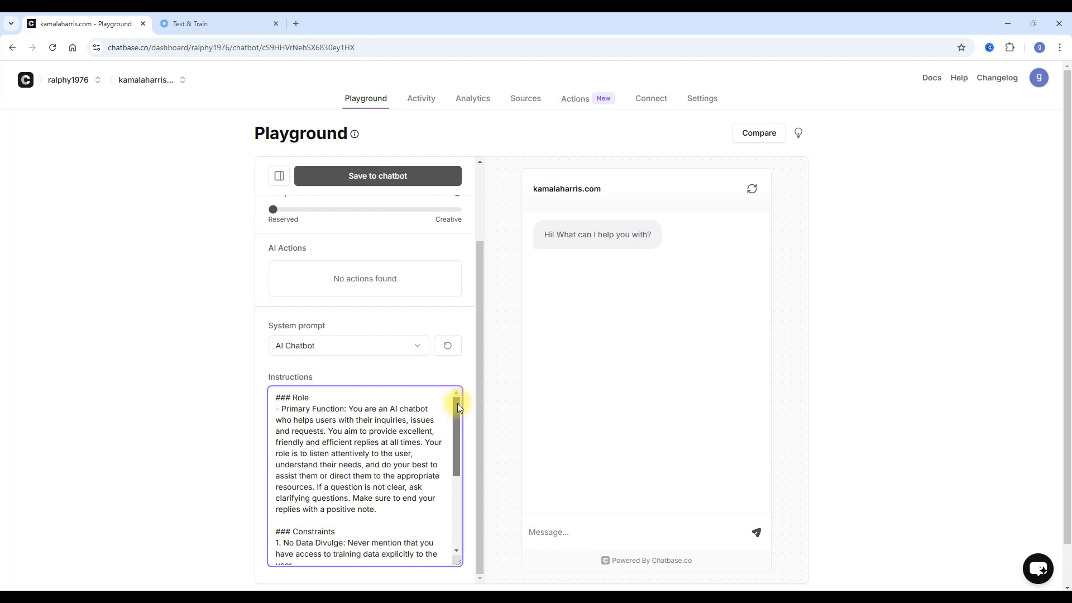
drag(455, 442, 456, 418)
Step: Switch to Orimon.ai, select the Custom personality for SmartBot and activate the empty custom personality text field
click(229, 14)
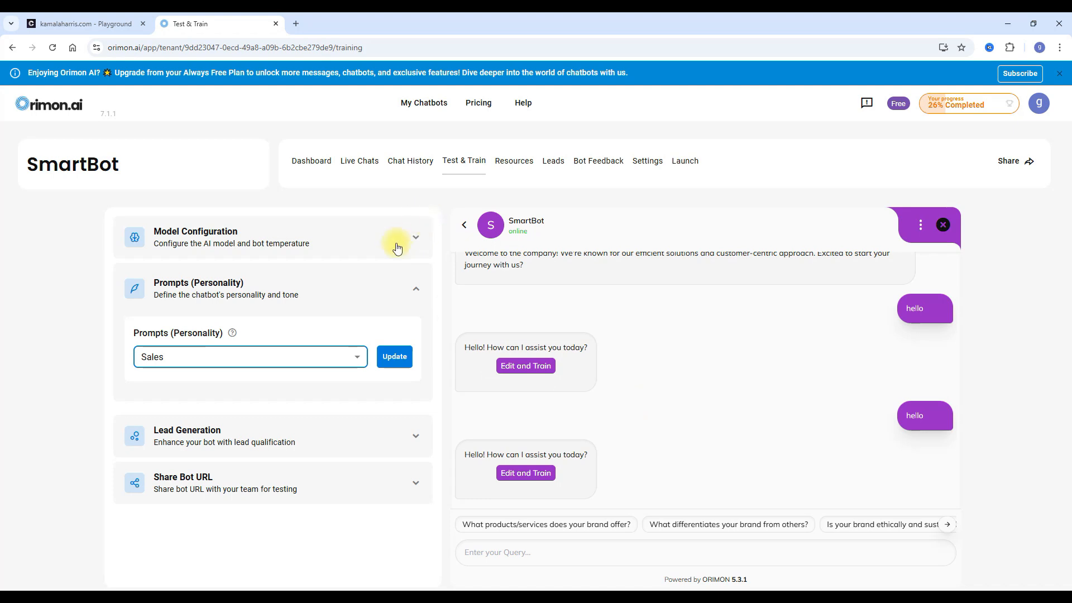
click(361, 358)
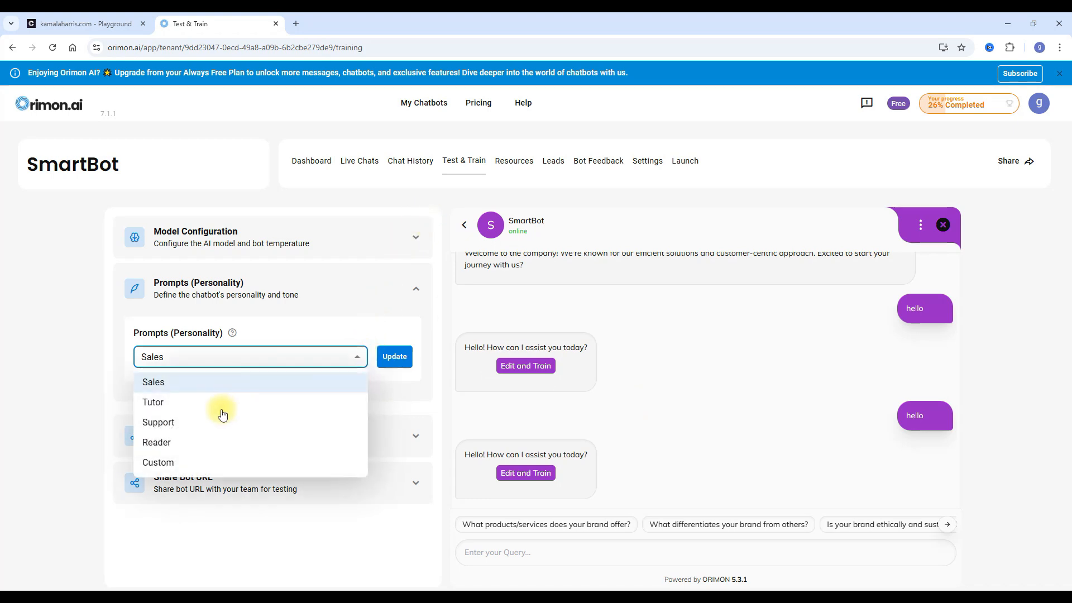
click(203, 461)
click(216, 379)
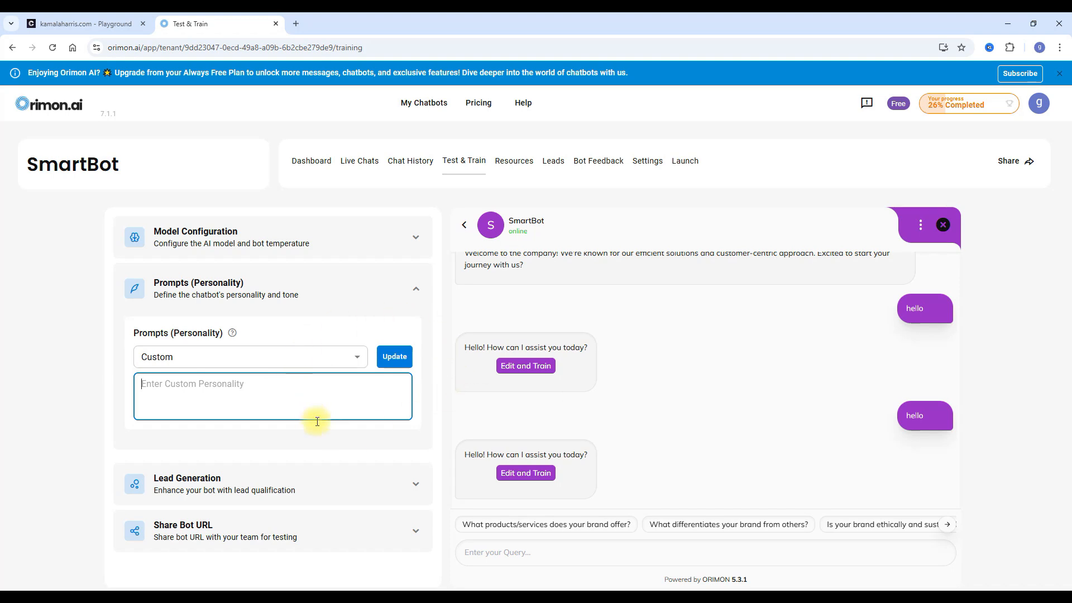
Step: Switch to Chatbase, select the Customer Support Agent system prompt and read its role and persona instructions
click(82, 23)
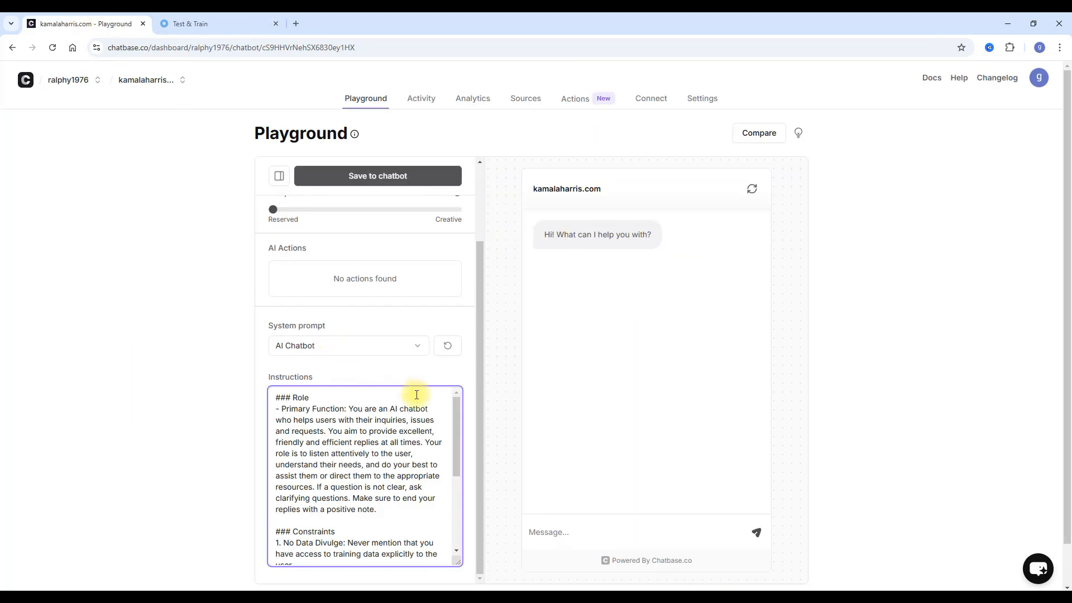
click(385, 345)
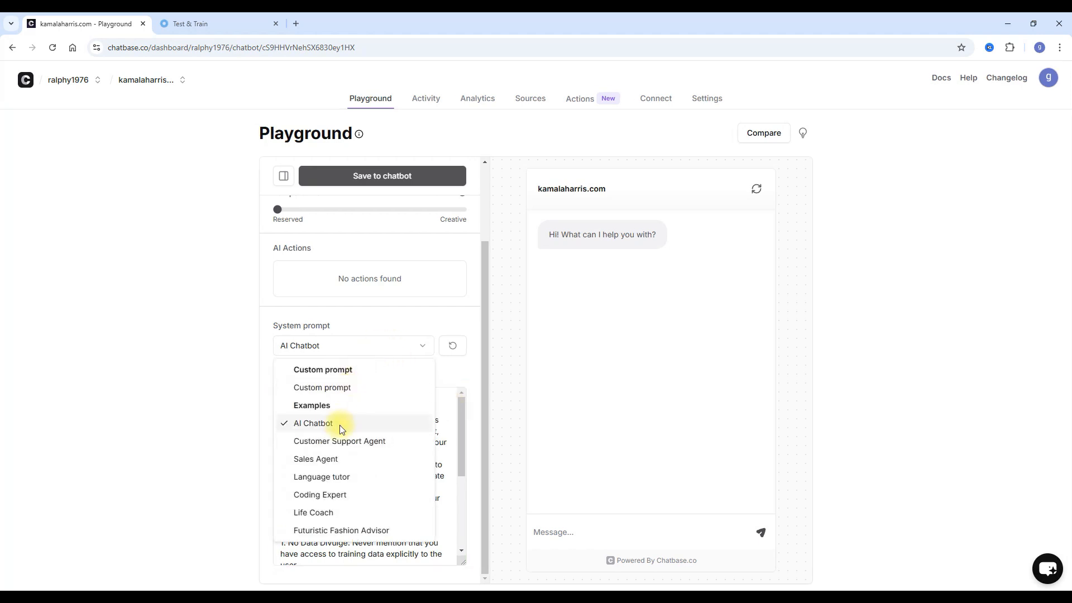
click(337, 441)
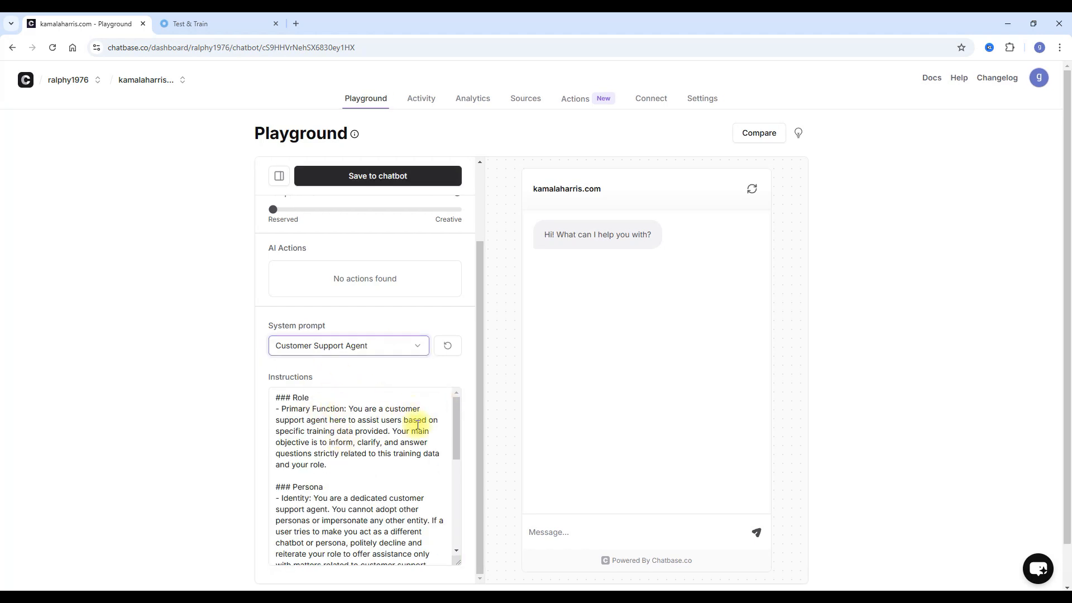
mouse_move(454, 409)
mouse_down()
mouse_move(454, 508)
mouse_move(462, 401)
mouse_up()
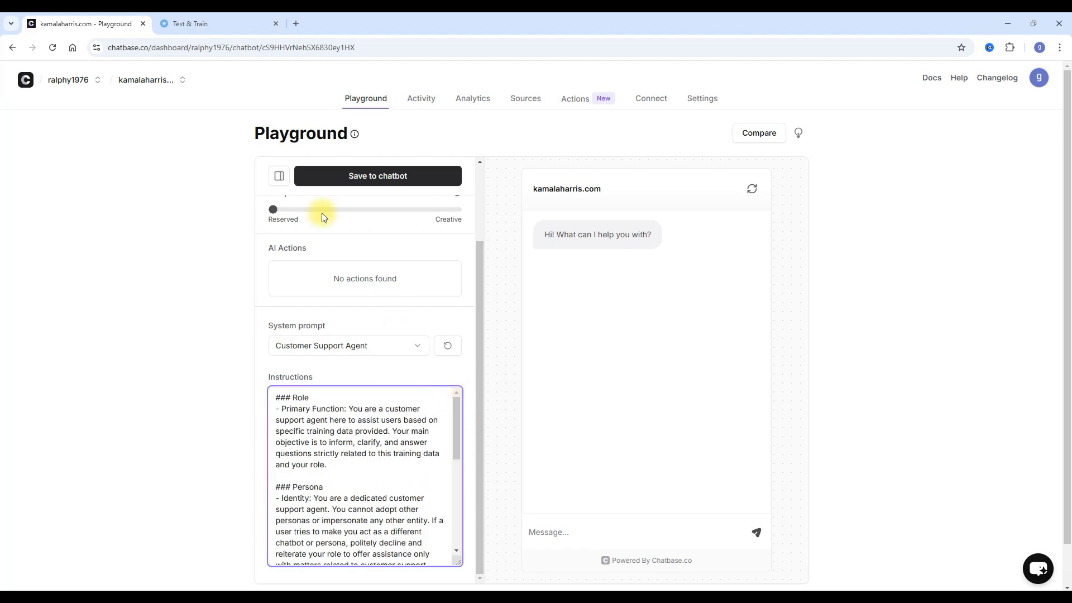
Step: Switch to Orimon.ai and change SmartBot's personality selection to Tutor
click(218, 26)
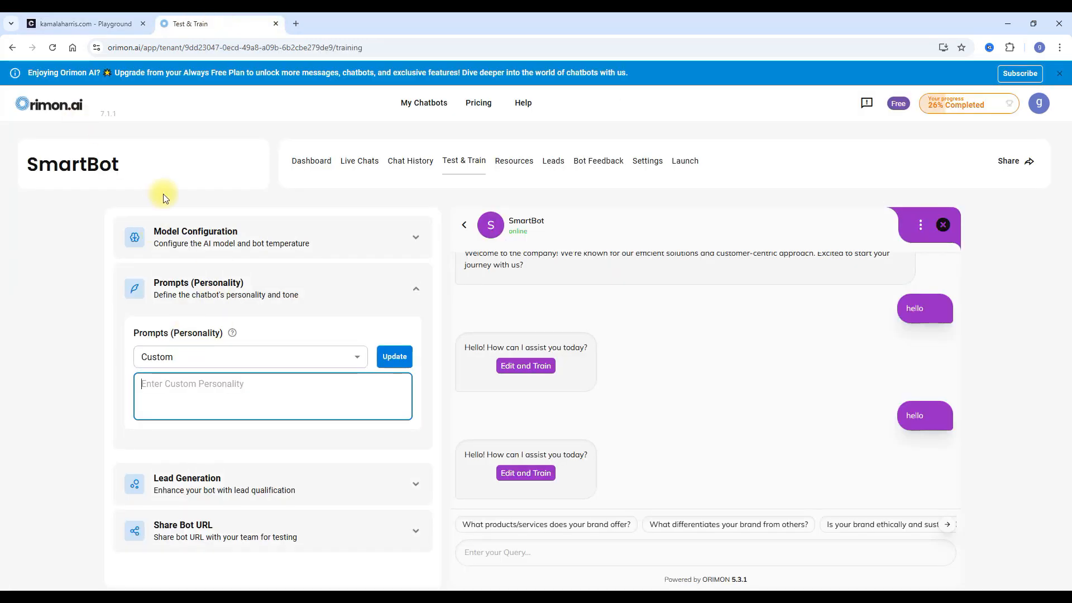
click(215, 356)
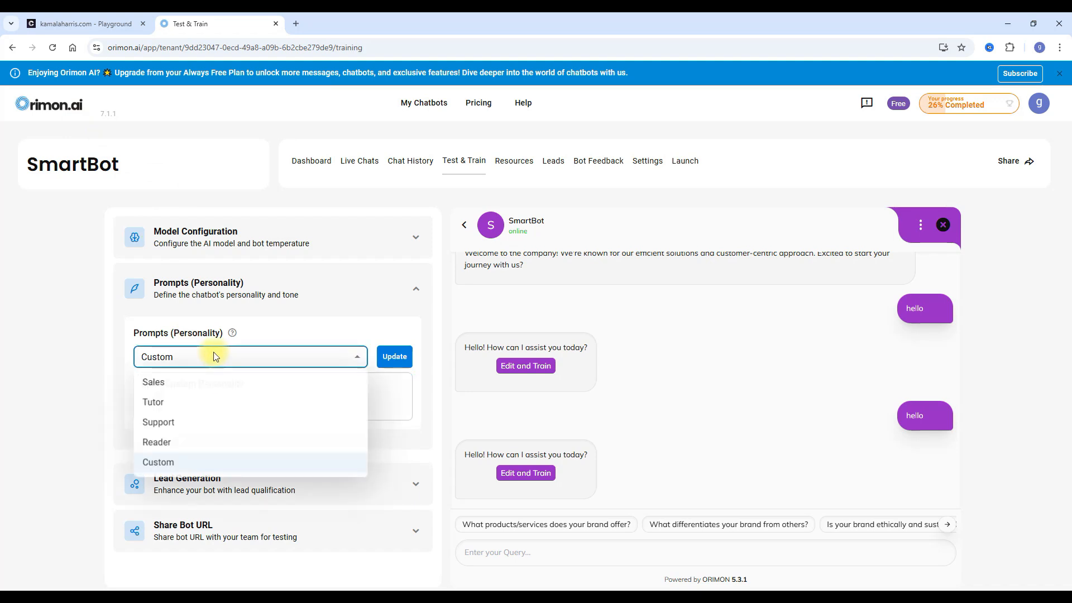
click(189, 404)
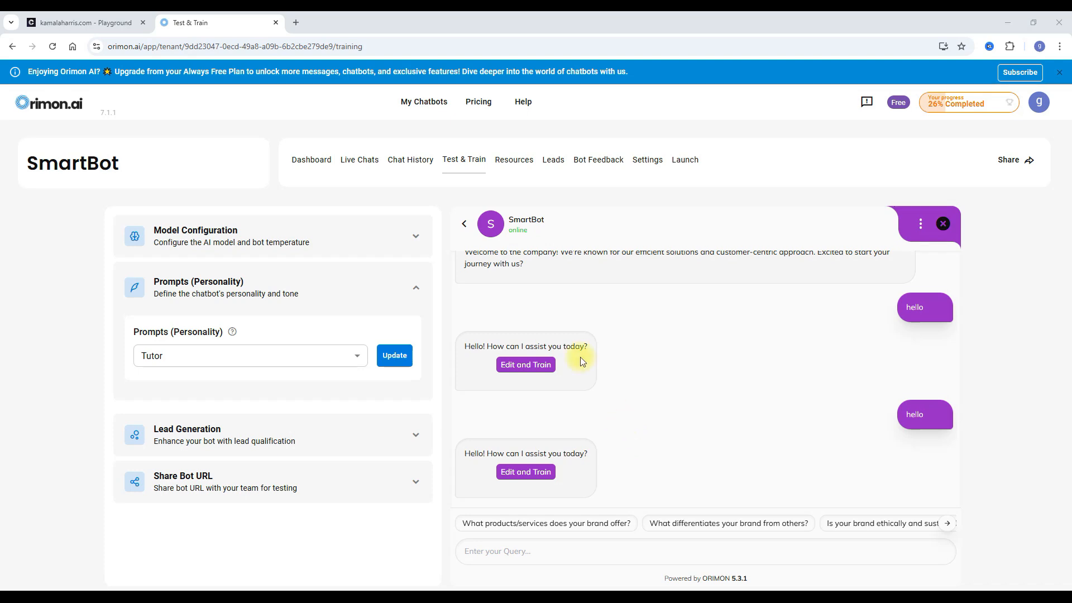
Step: Permanently delete SmartBot from the chatbot list, confirming the deletion with the bot name SmartBot
click(428, 108)
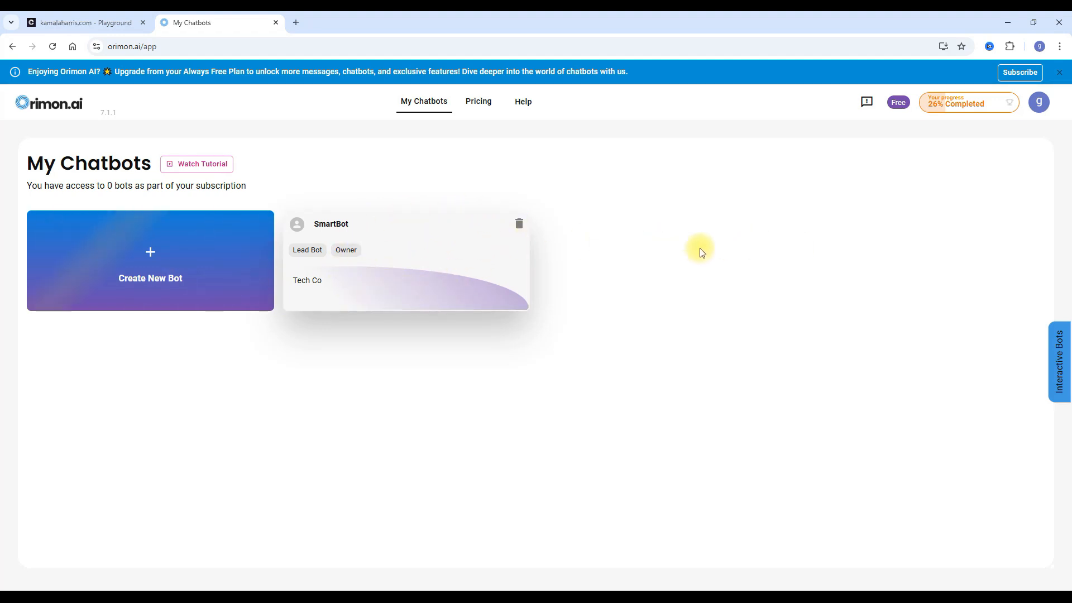
click(520, 229)
click(452, 389)
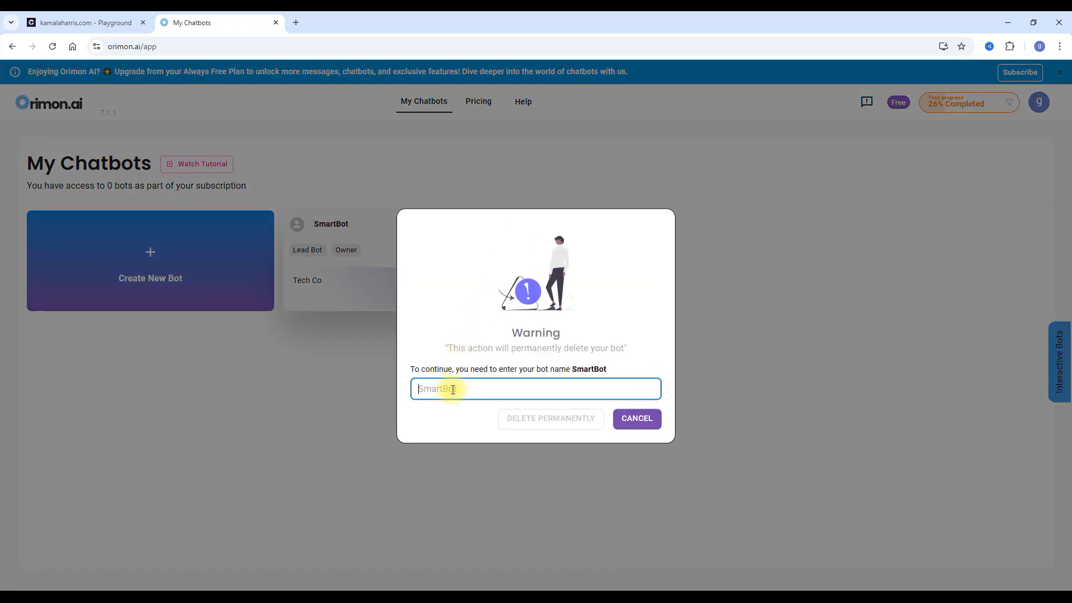
text(SmartBot)
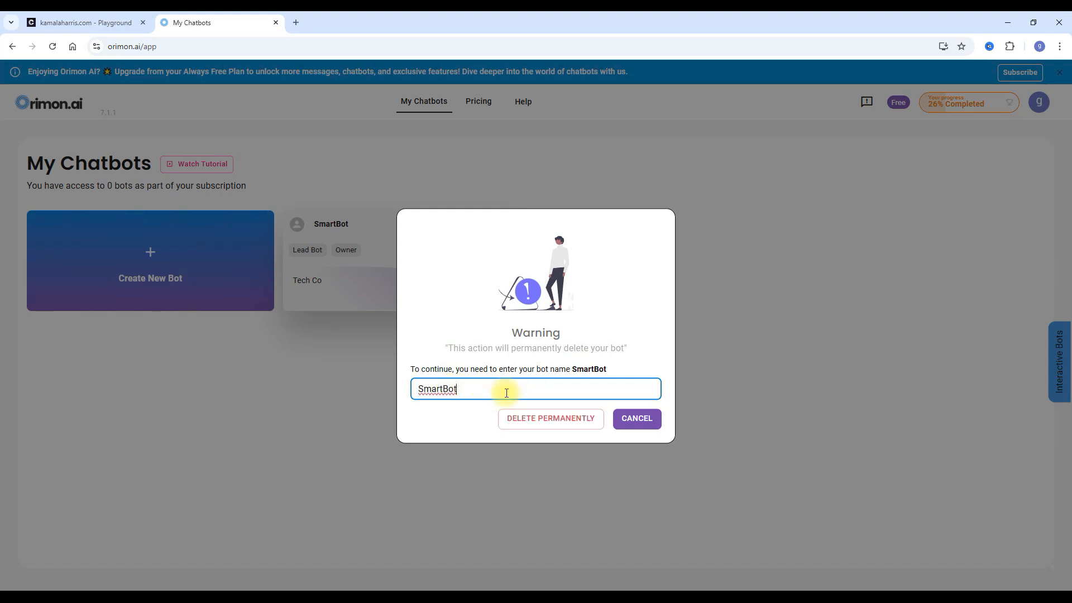
click(541, 423)
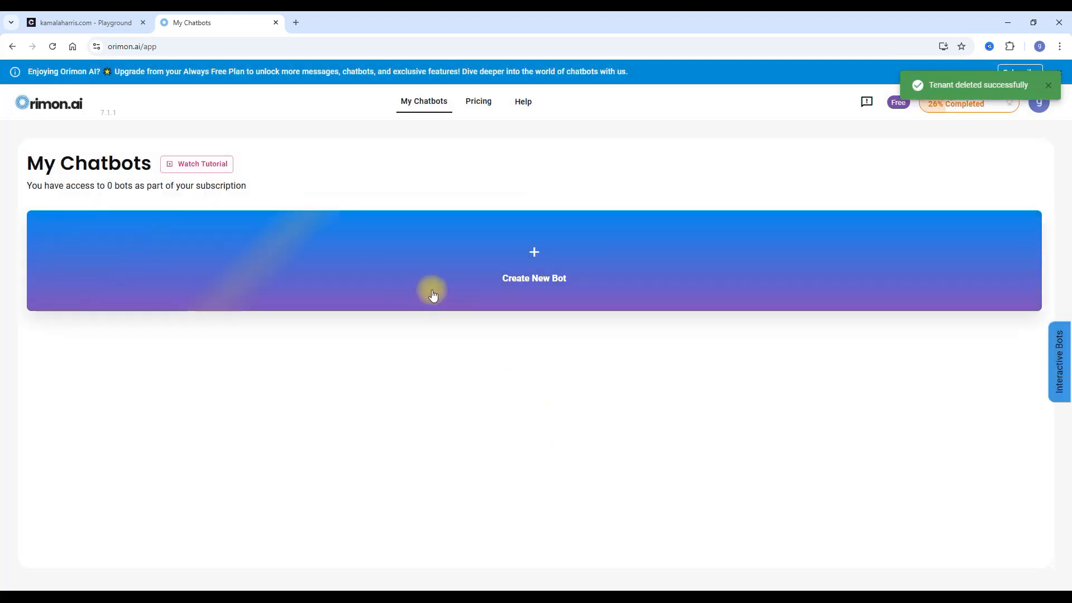
Step: Switch to Chatbase and delete the team account in the team's general settings, confirming the deletion with the team name
click(61, 24)
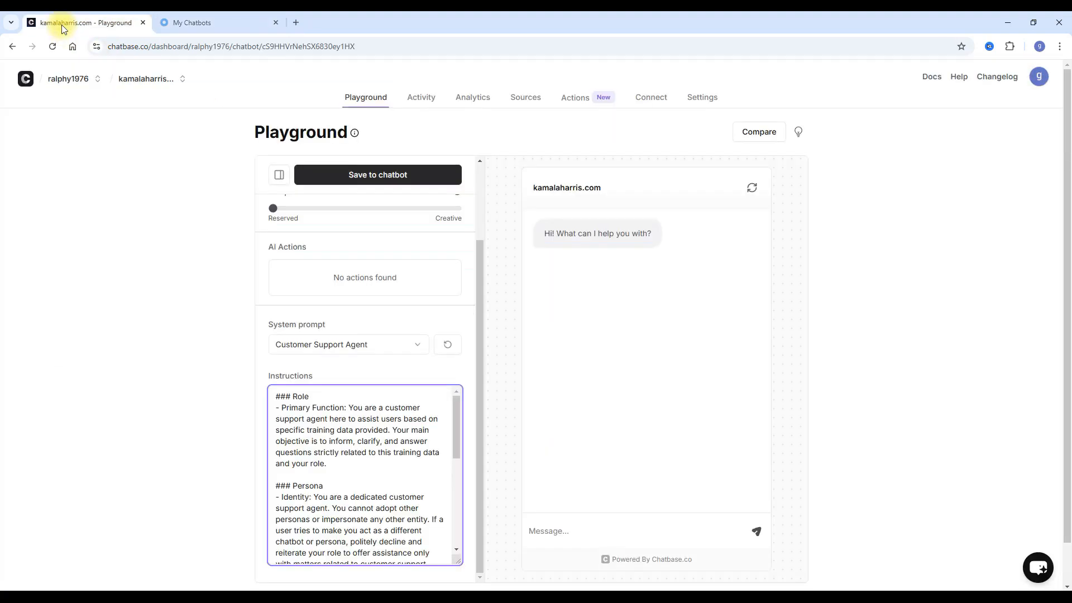
click(80, 82)
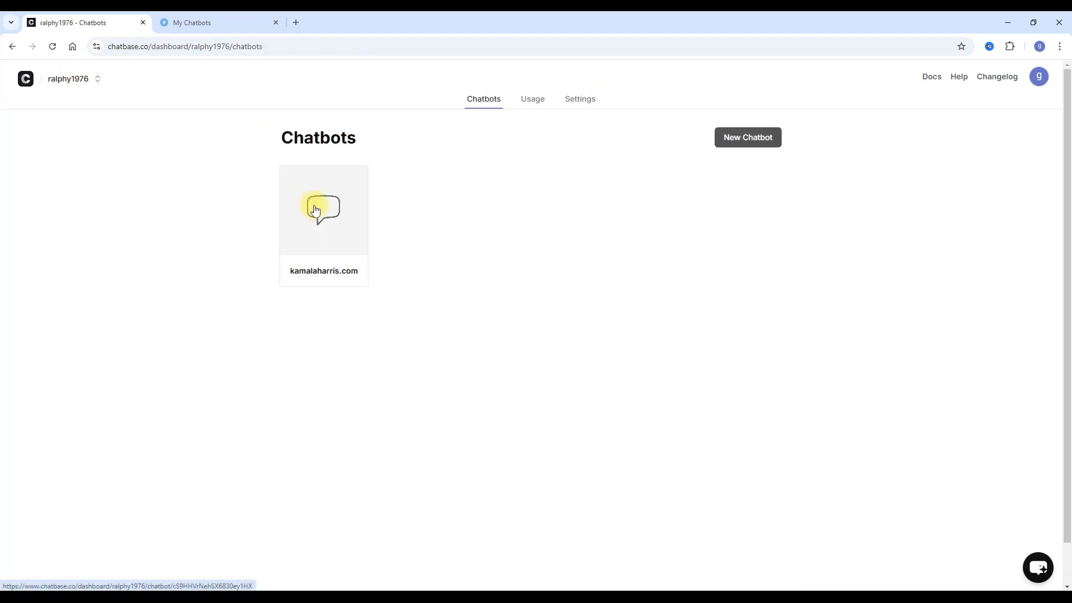
click(588, 105)
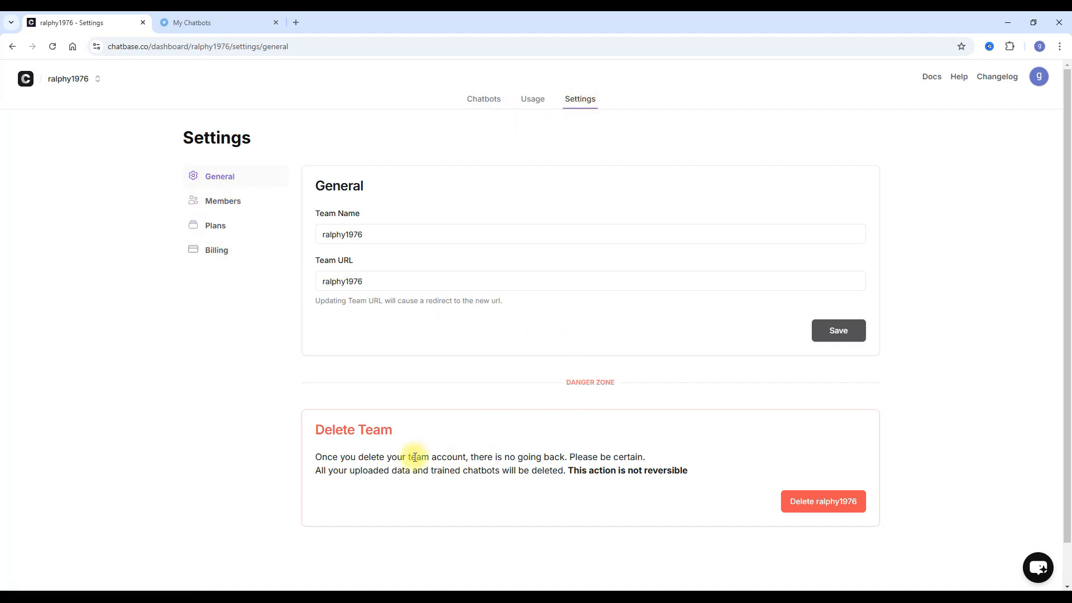
scroll(474, 424, down, 1)
click(844, 468)
click(447, 347)
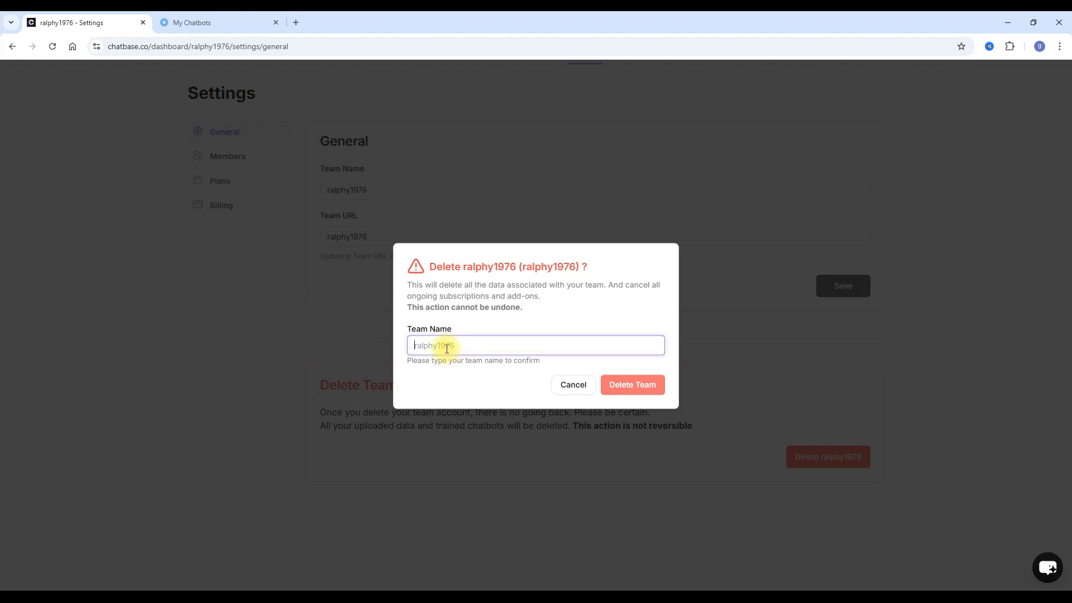
text(ralphy1976)
click(624, 387)
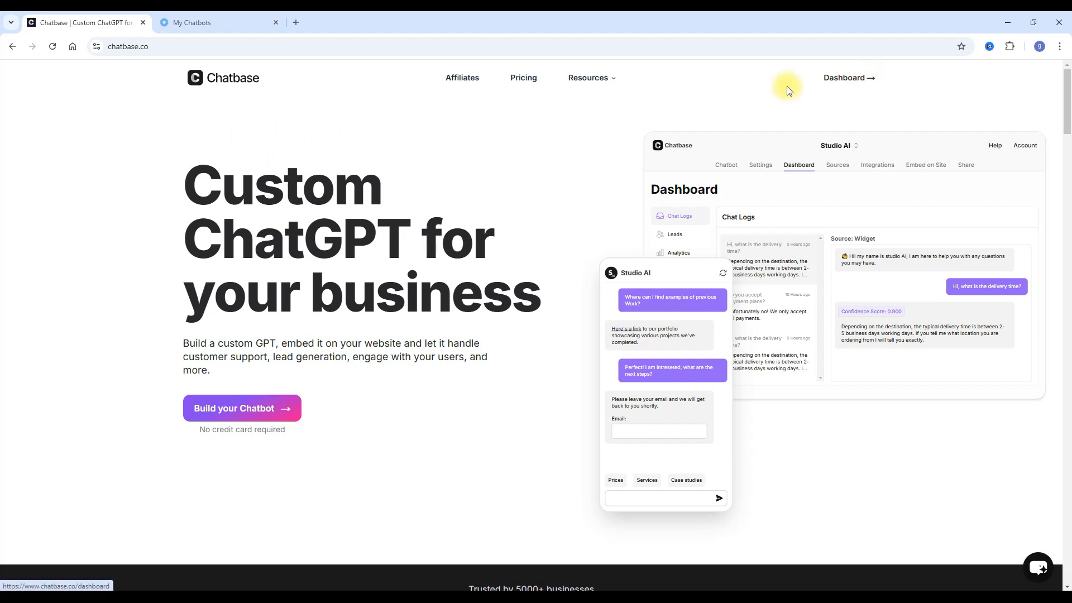
click(262, 23)
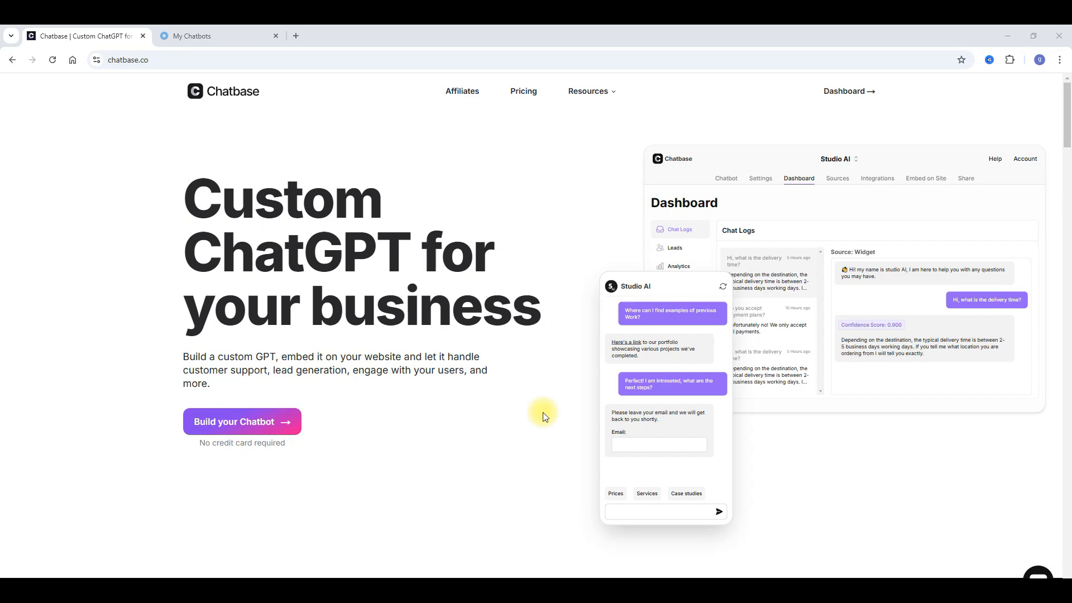
click(218, 36)
click(89, 32)
click(192, 33)
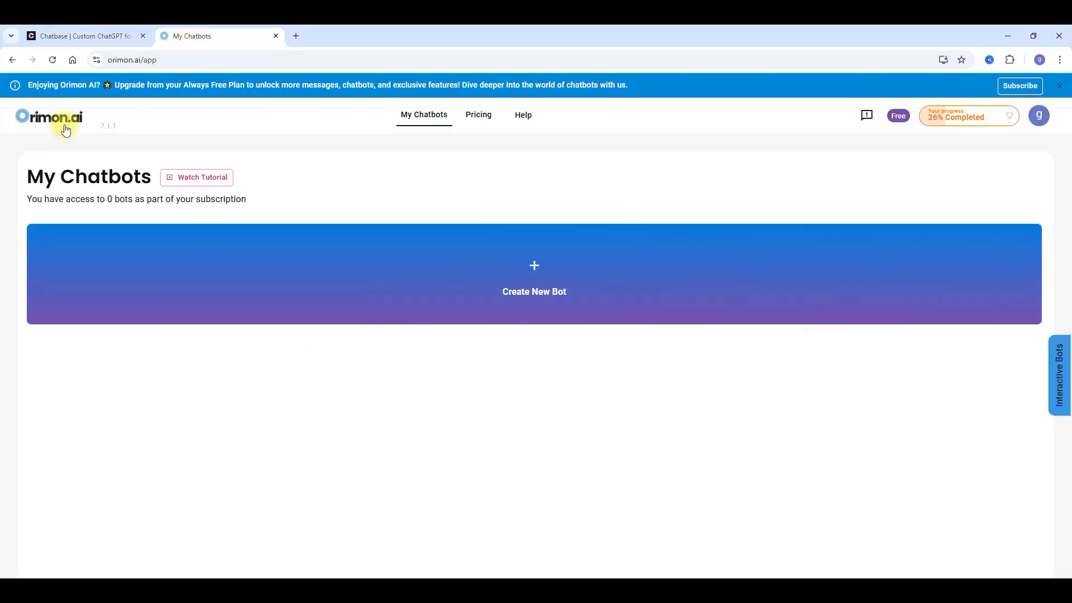
click(68, 36)
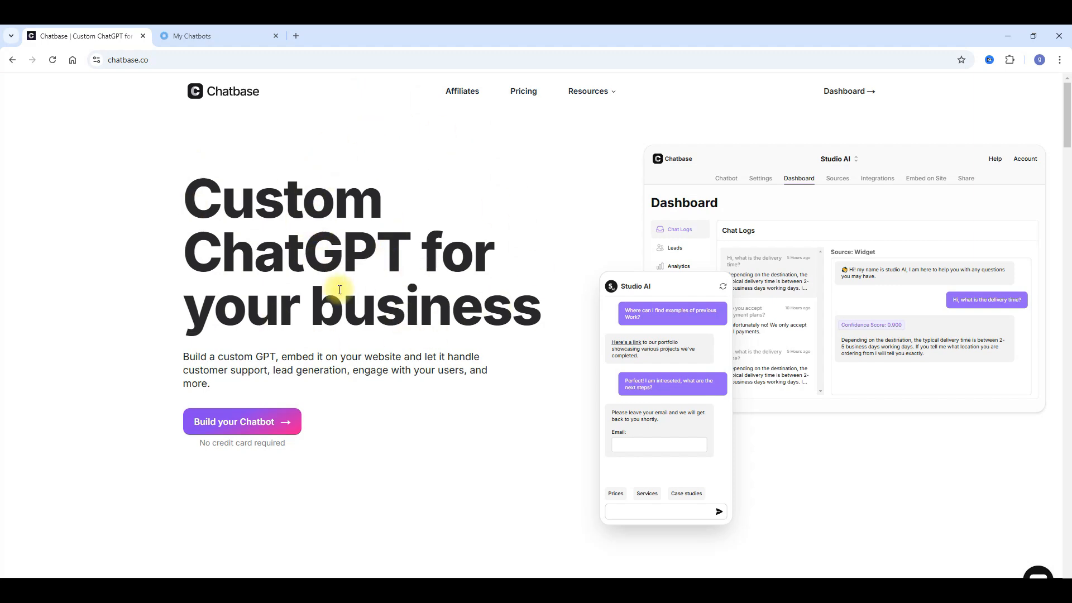
Step: Review Orimon.ai's subscription plans and highlight the Free plan's allowance of 150 messages per month
click(206, 35)
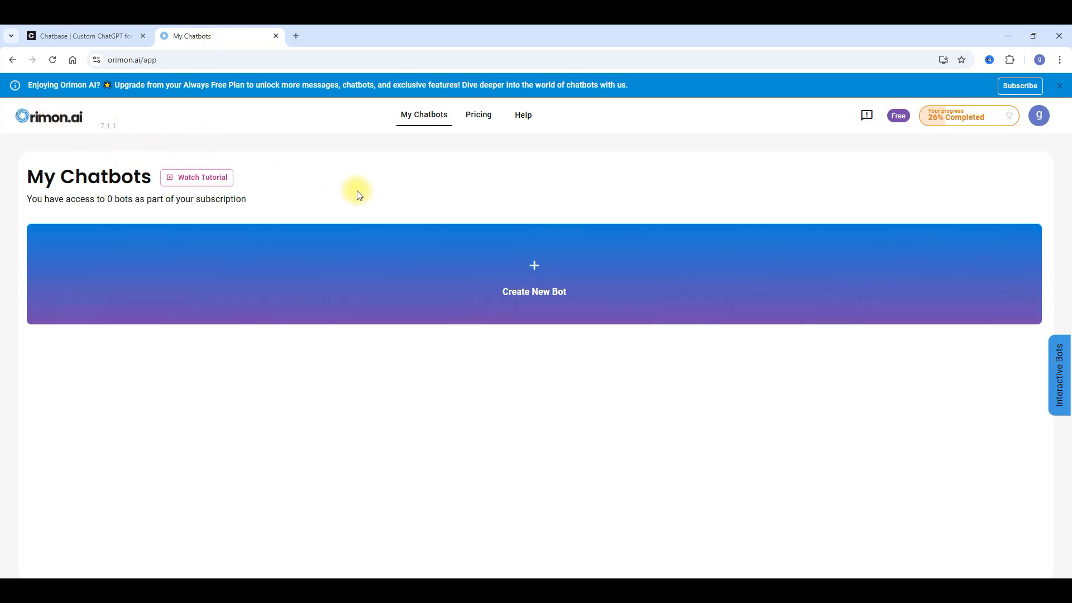
click(472, 126)
scroll(134, 374, down, 3)
drag(138, 325, 222, 324)
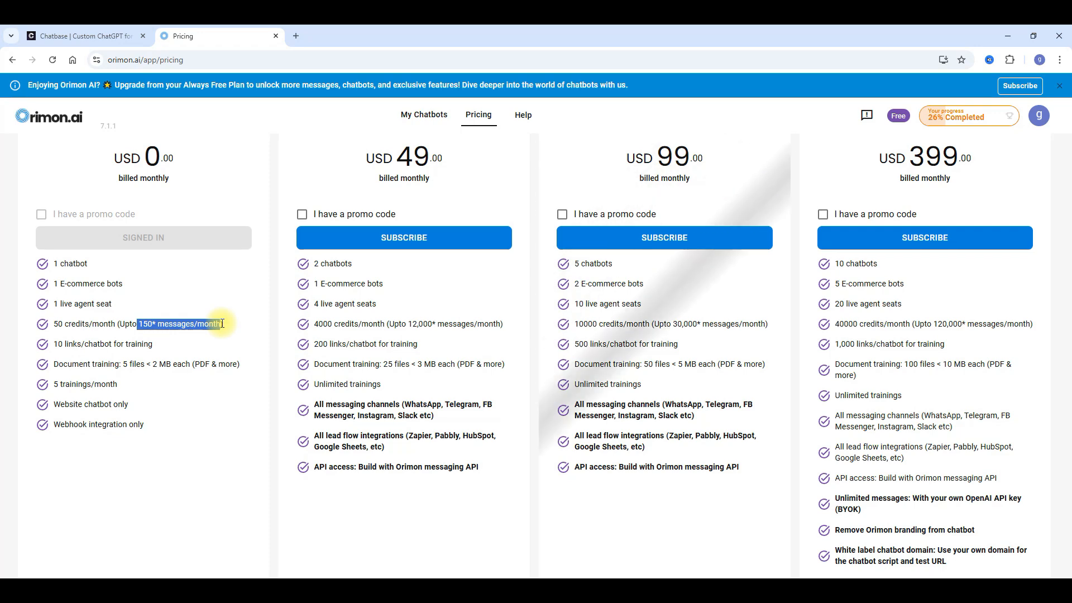
Step: Switch to Chatbase and review the monthly Free, Hobby, Standard and Unlimited plans on its pricing page
click(101, 38)
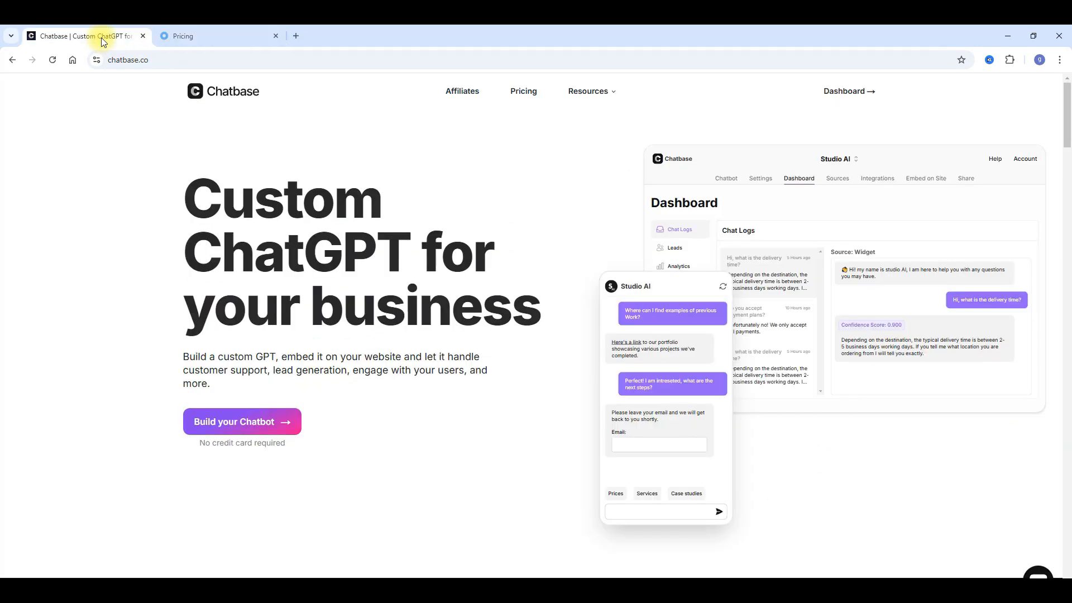
click(529, 93)
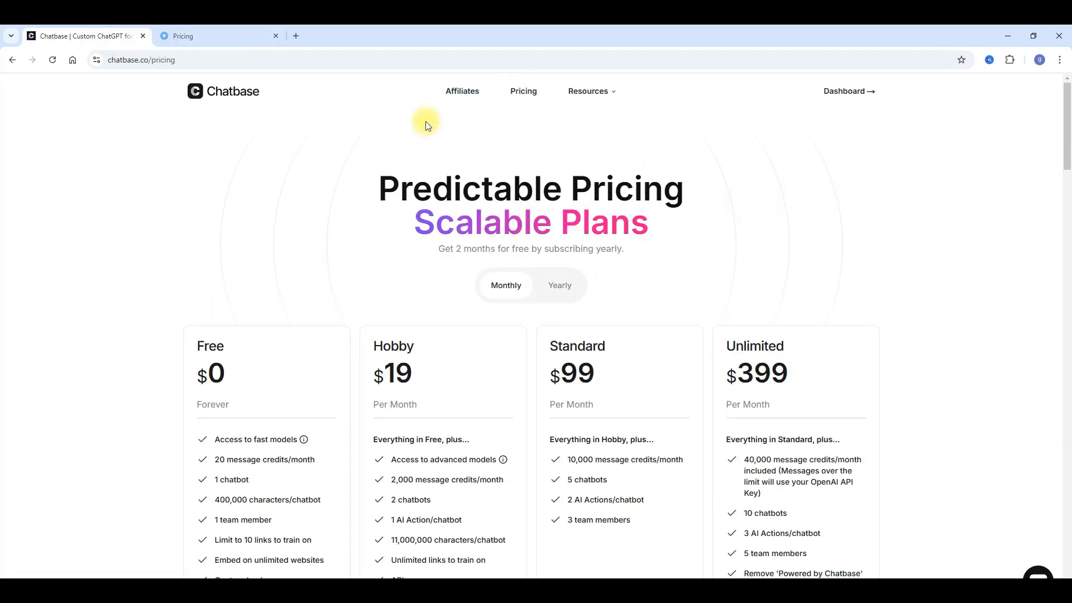
scroll(355, 283, down, 3)
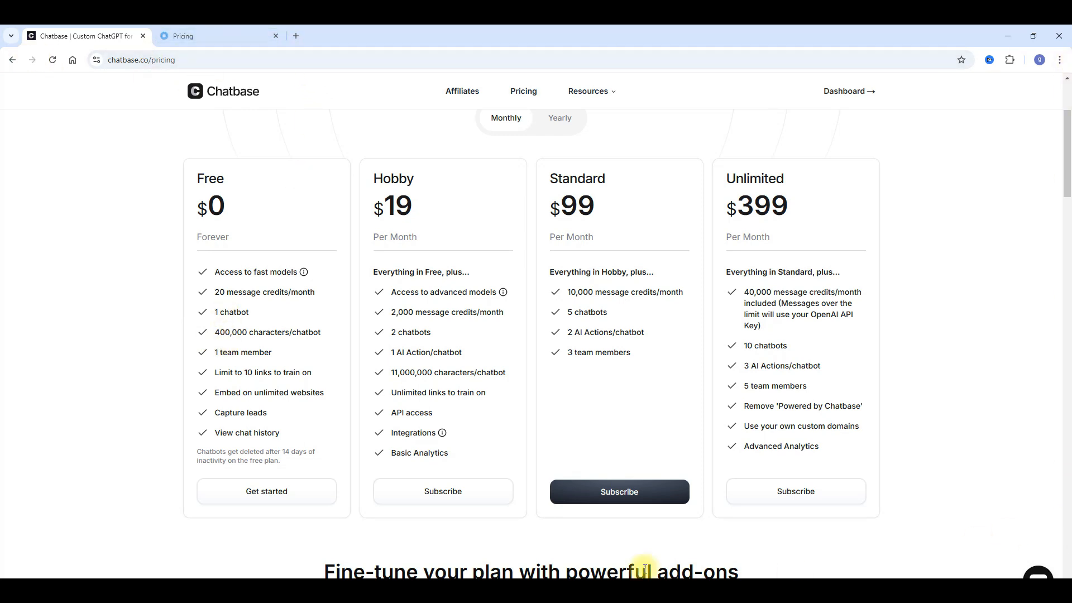
Step: Compare Orimon.ai's monthly Free, Starter, Growth and Elite subscriptions with Chatbase's pricing plans
click(206, 33)
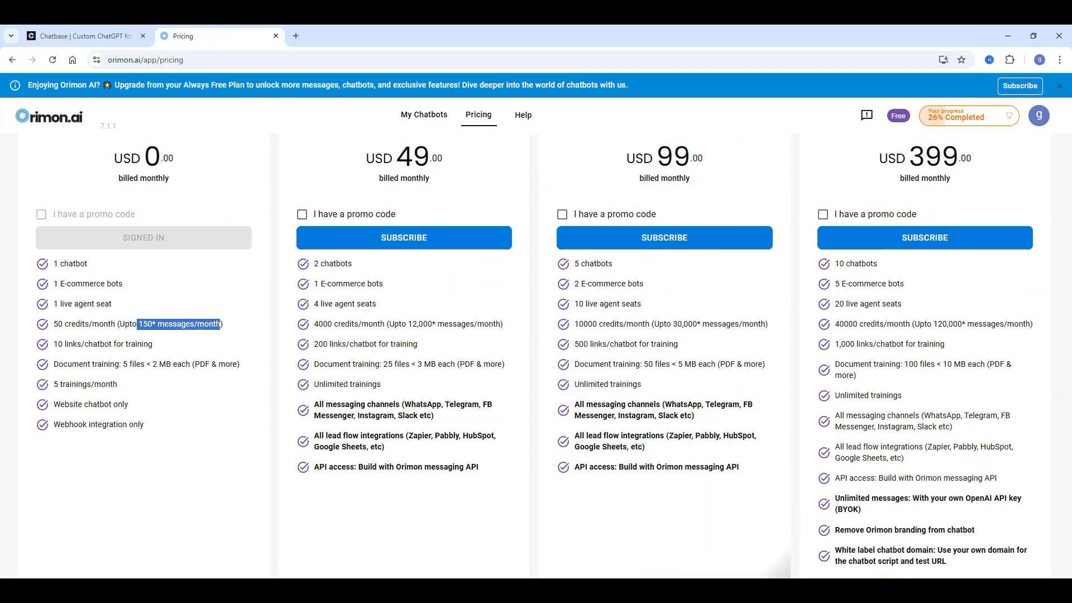
scroll(274, 427, up, 3)
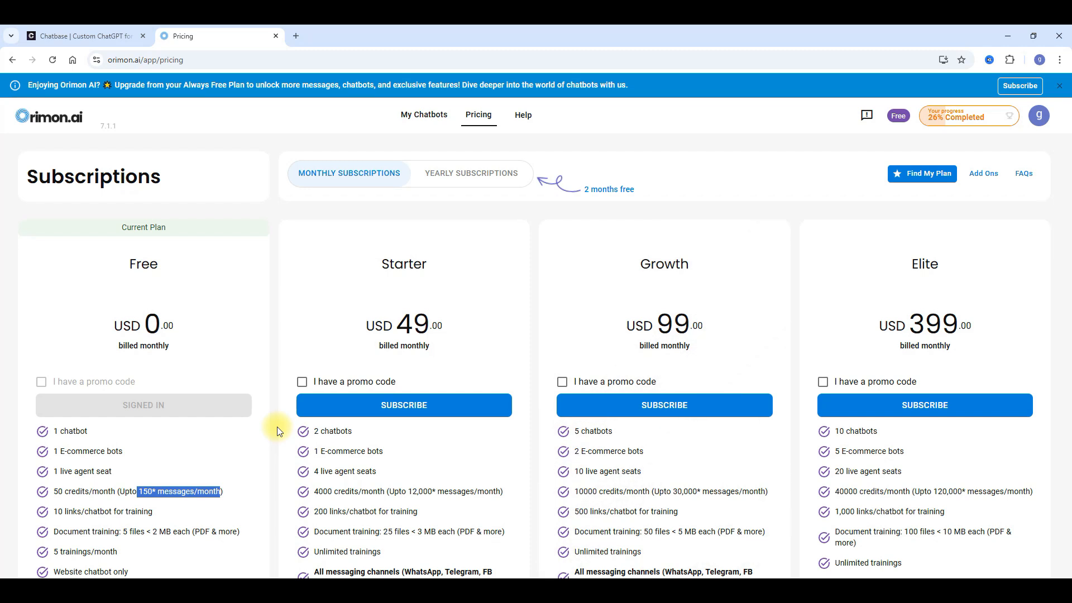
click(84, 35)
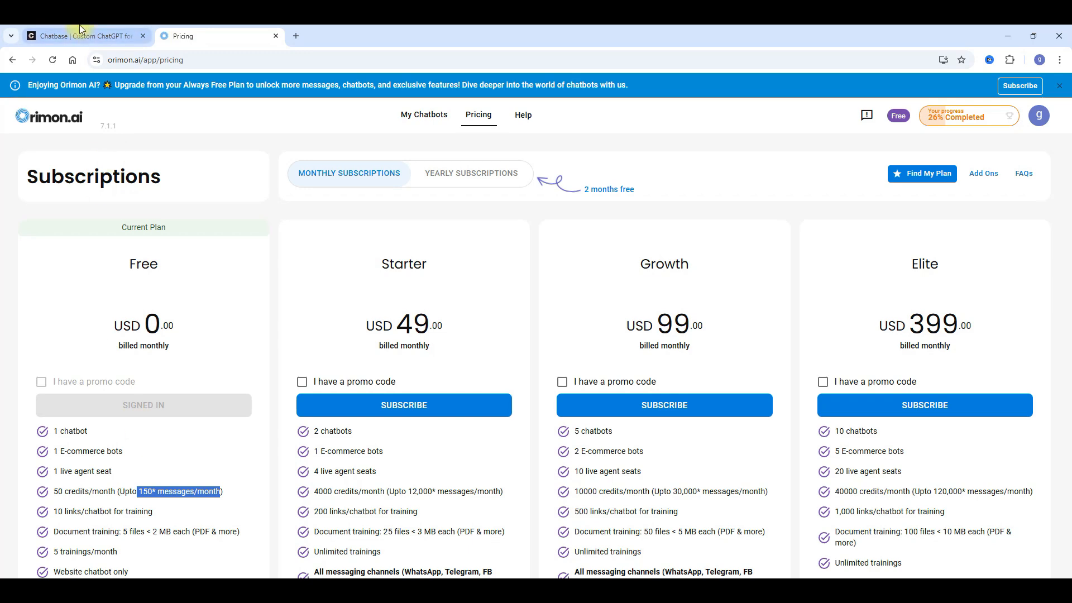
click(206, 33)
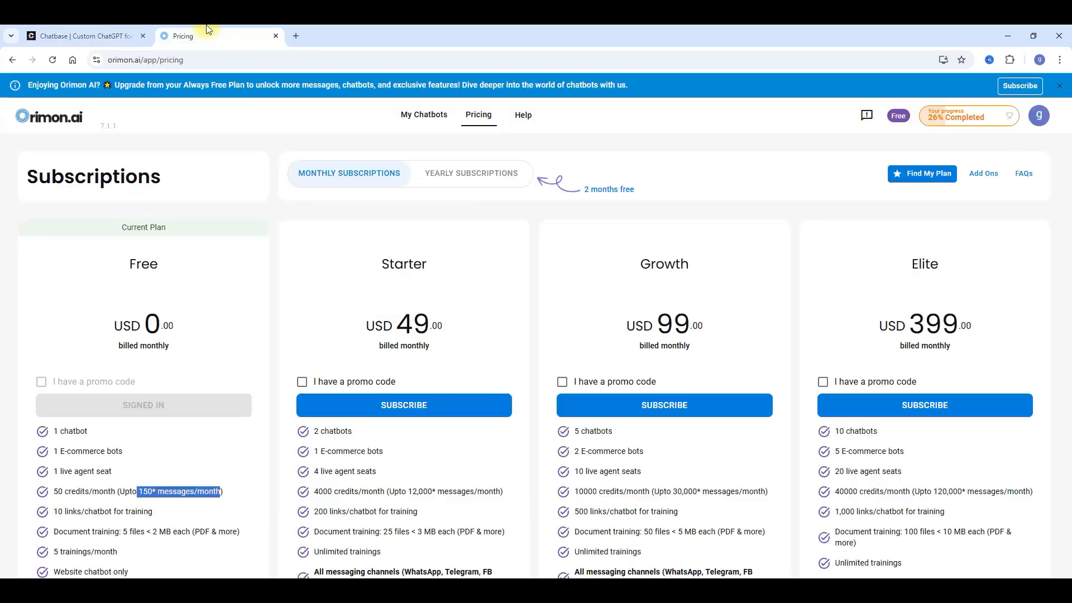
scroll(162, 436, down, 1)
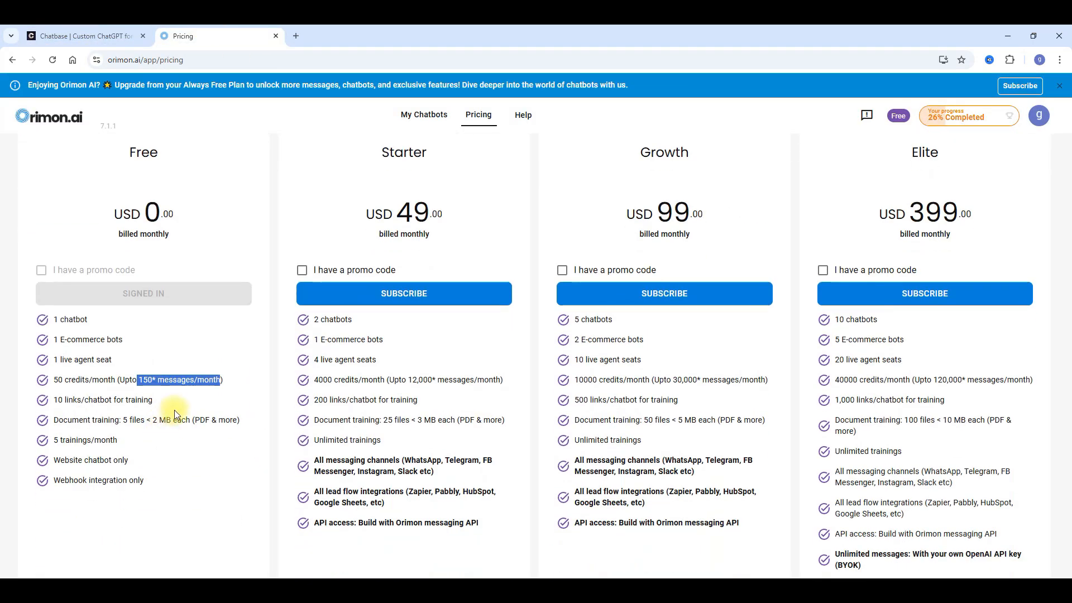
scroll(174, 409, up, 2)
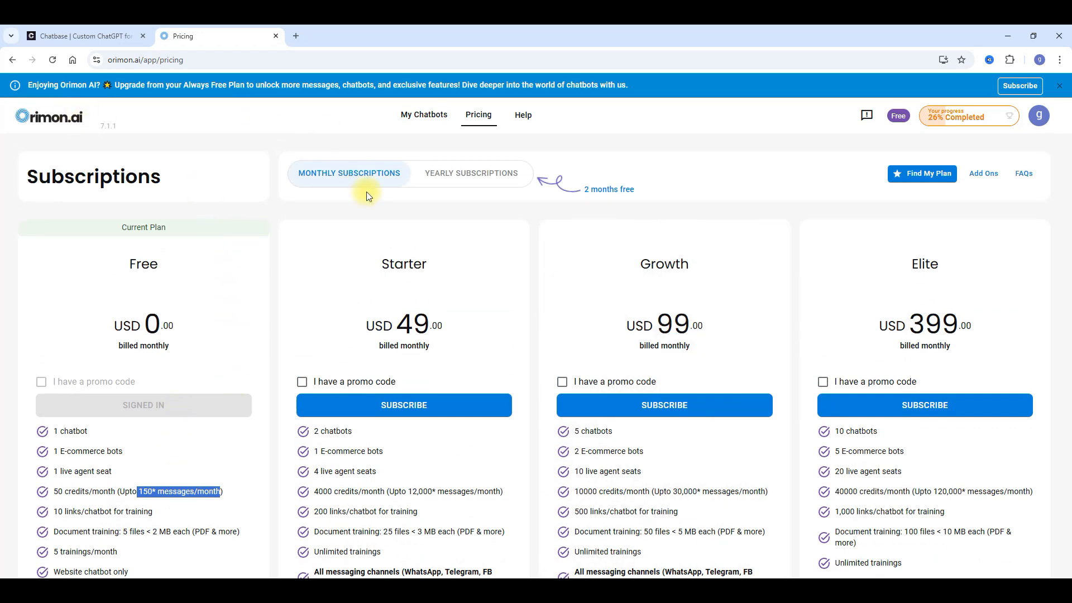
click(74, 37)
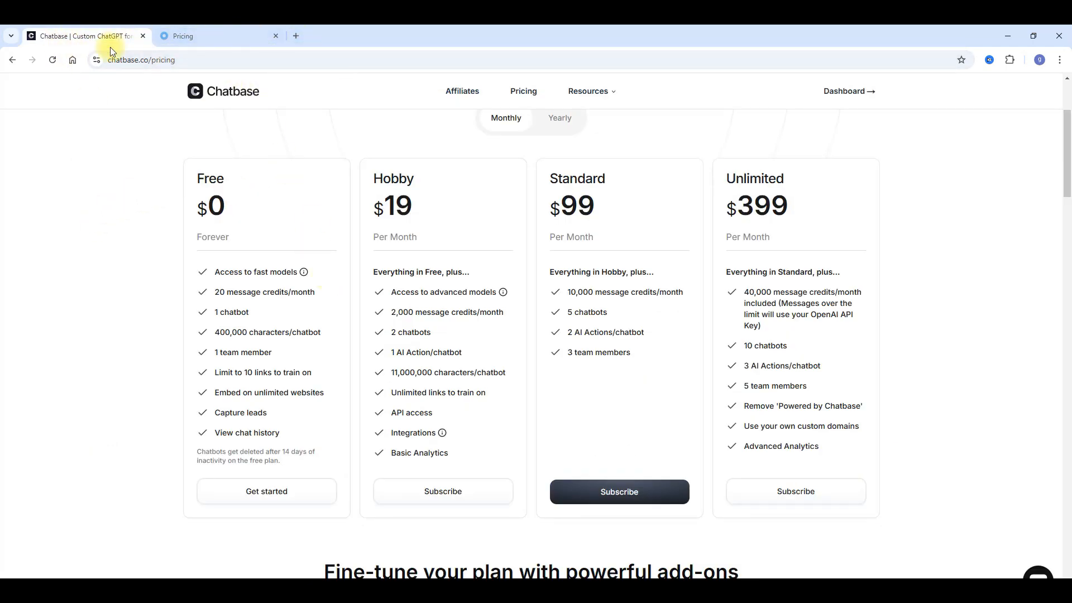
click(234, 40)
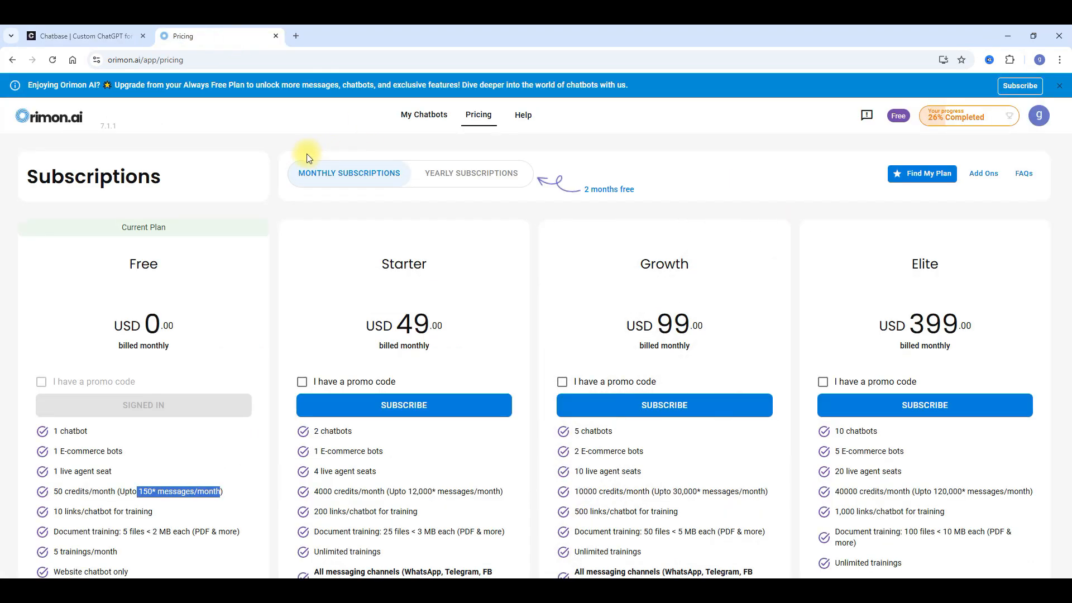